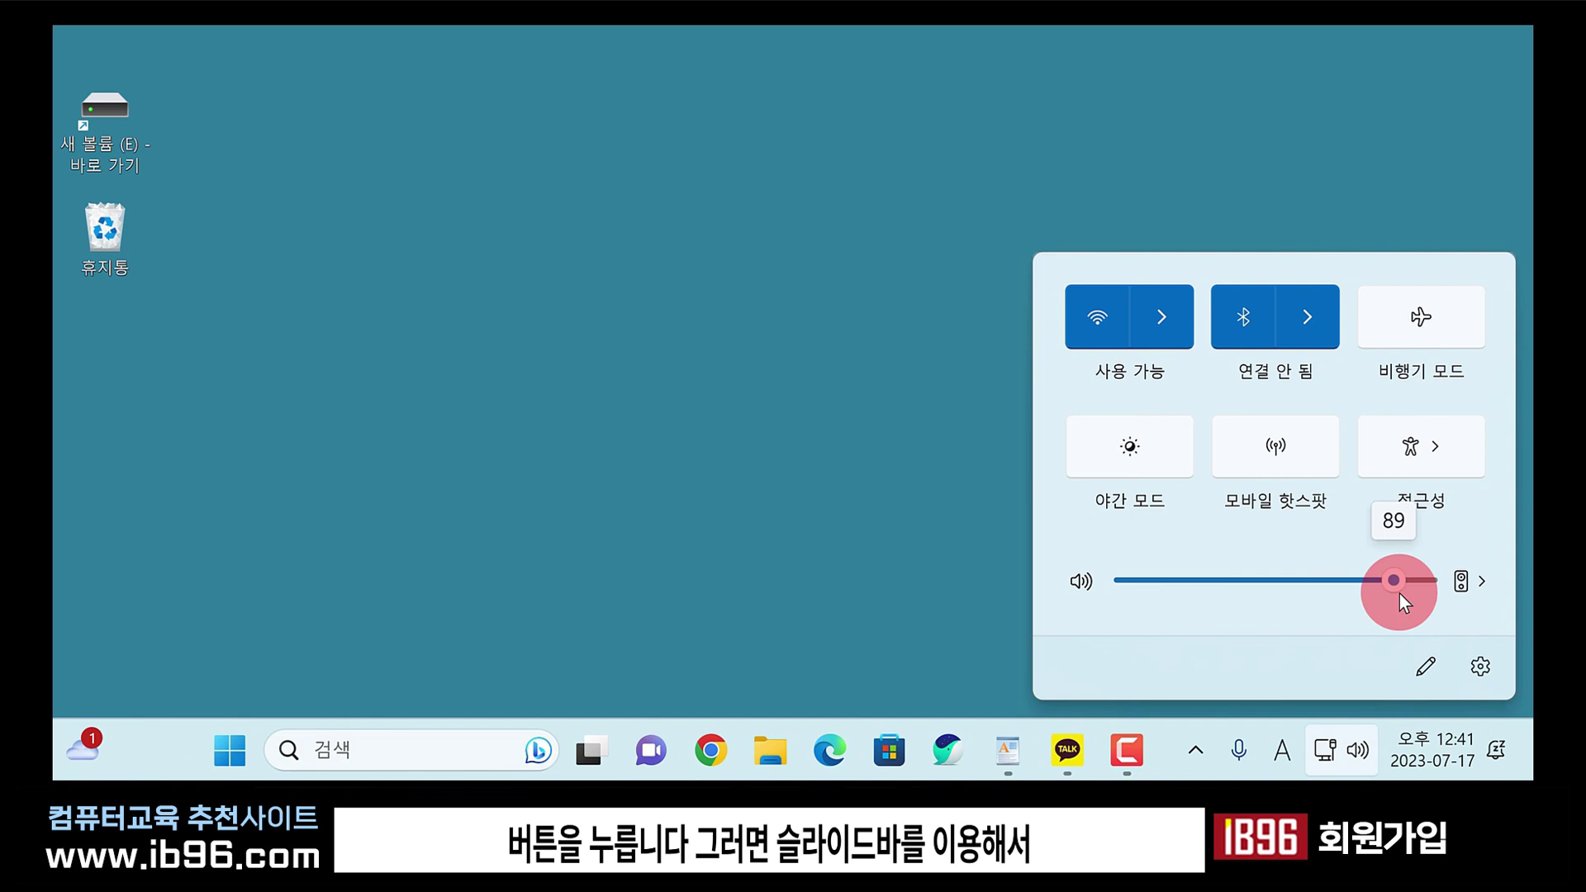
# Set the system volume to about 89 and open the additional volume settings from the sound output device list.
pyautogui.moveTo(1399, 594)
pyautogui.mouseDown()
pyautogui.moveTo(1243, 591)
pyautogui.moveTo(1418, 593)
pyautogui.moveTo(1279, 589)
pyautogui.moveTo(1404, 592)
pyautogui.mouseUp()
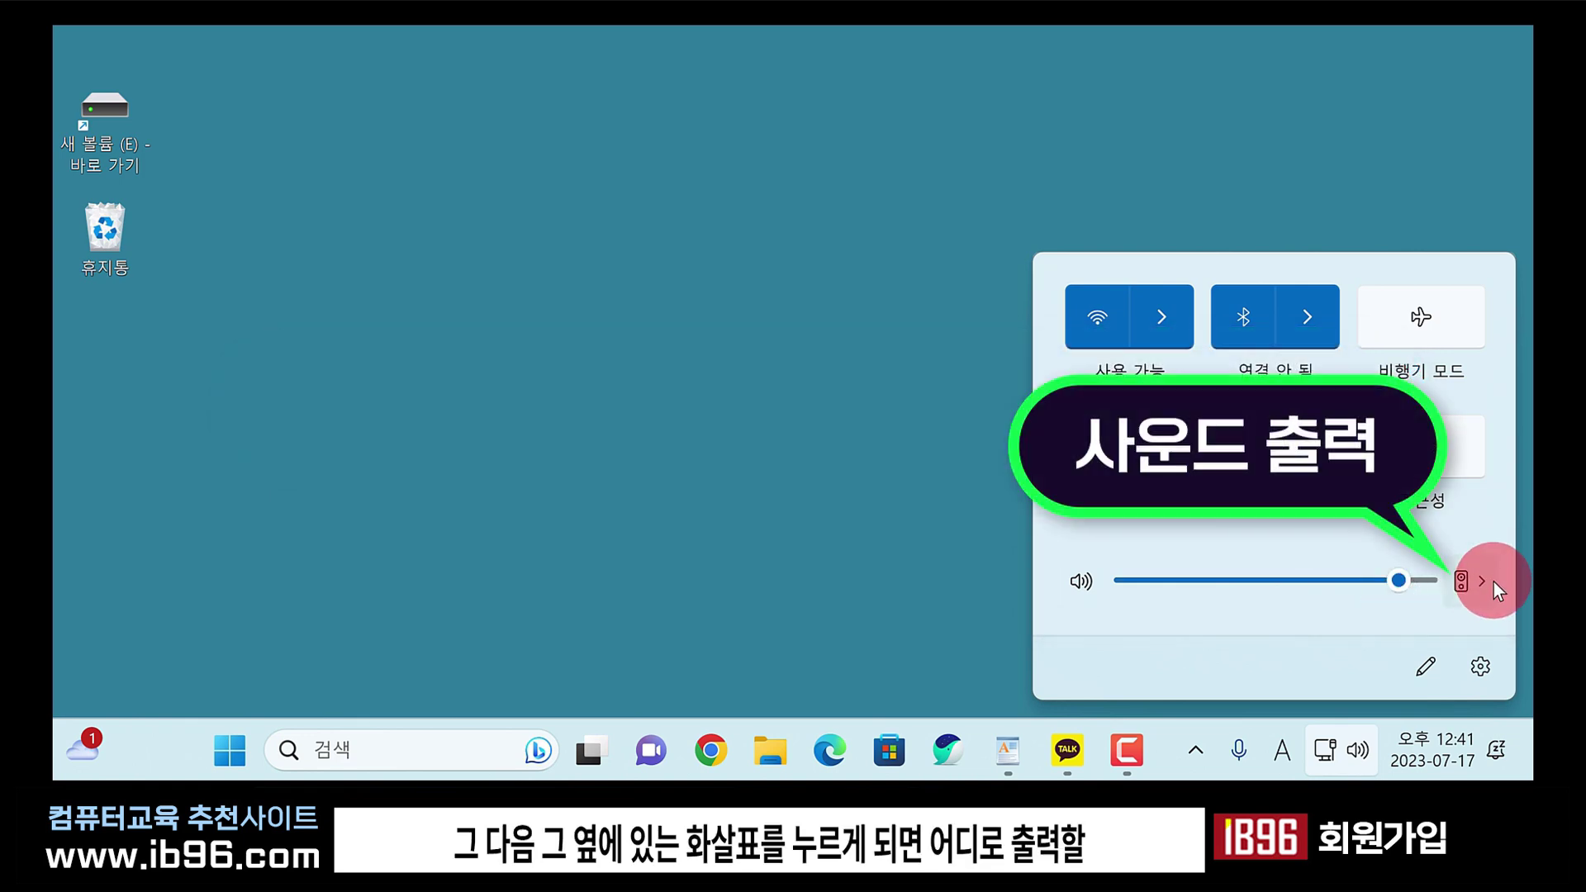
pyautogui.click(1477, 584)
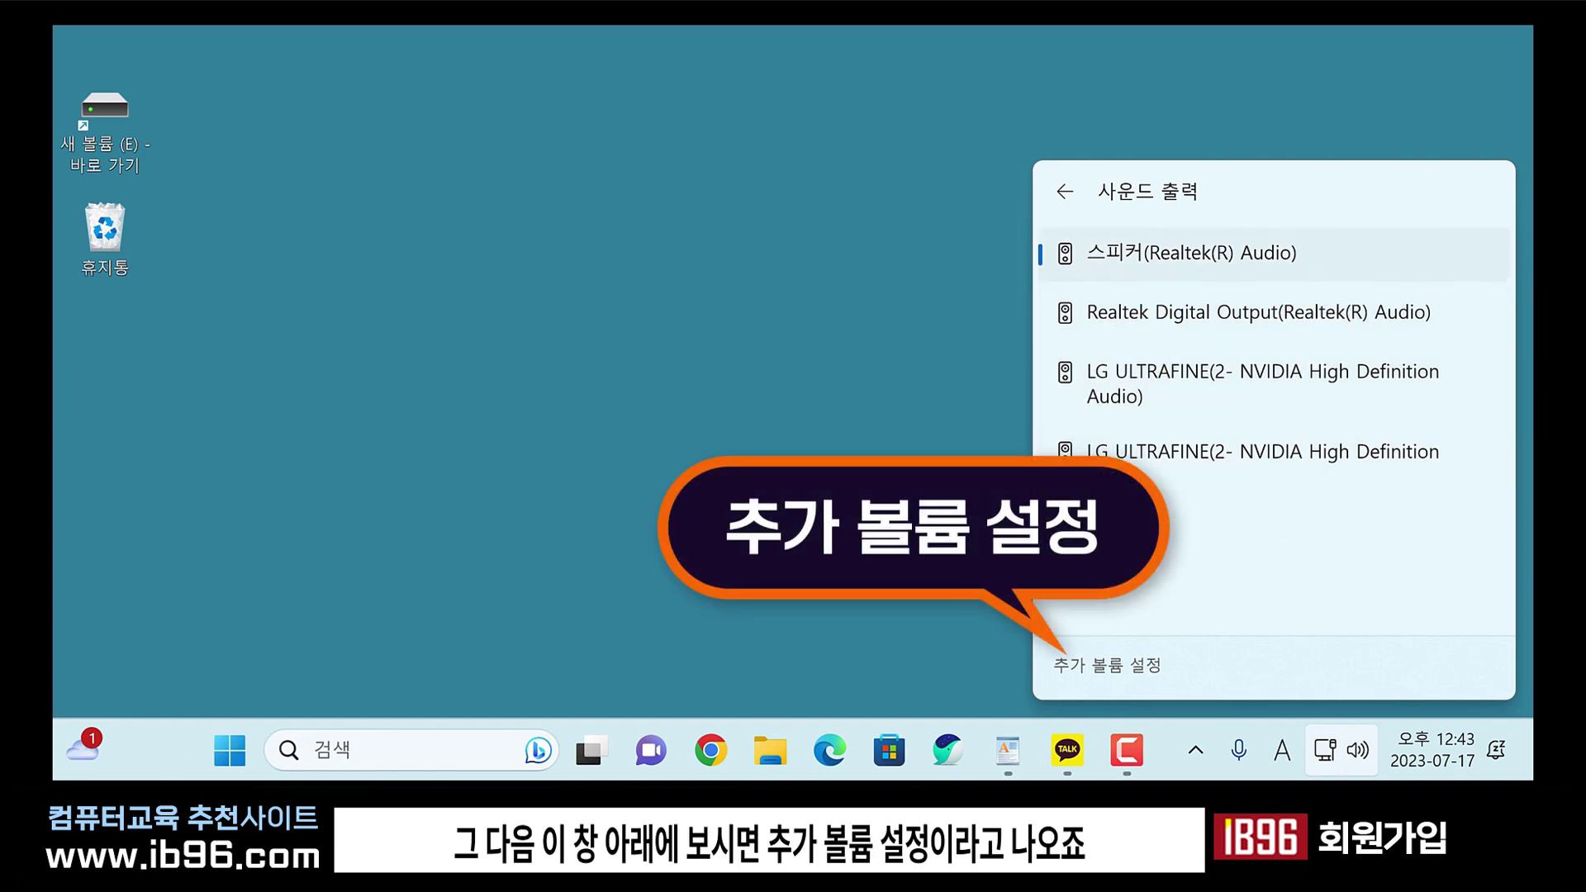
pyautogui.click(1099, 682)
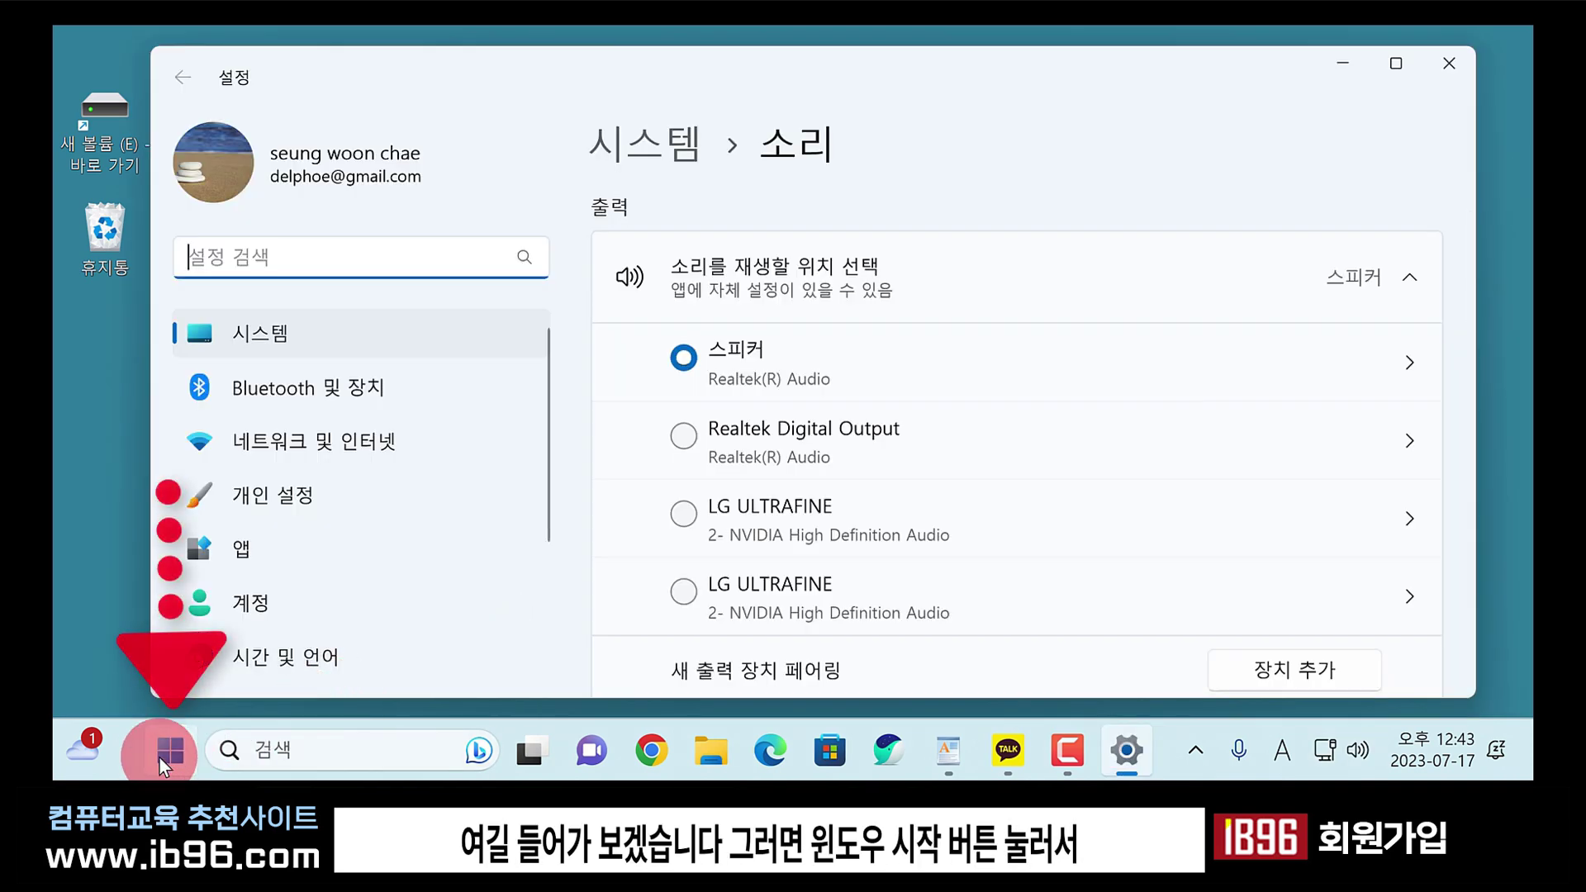
# View the pinned apps in the Start menu and the sound output devices in quick settings, closing both.
pyautogui.click(174, 750)
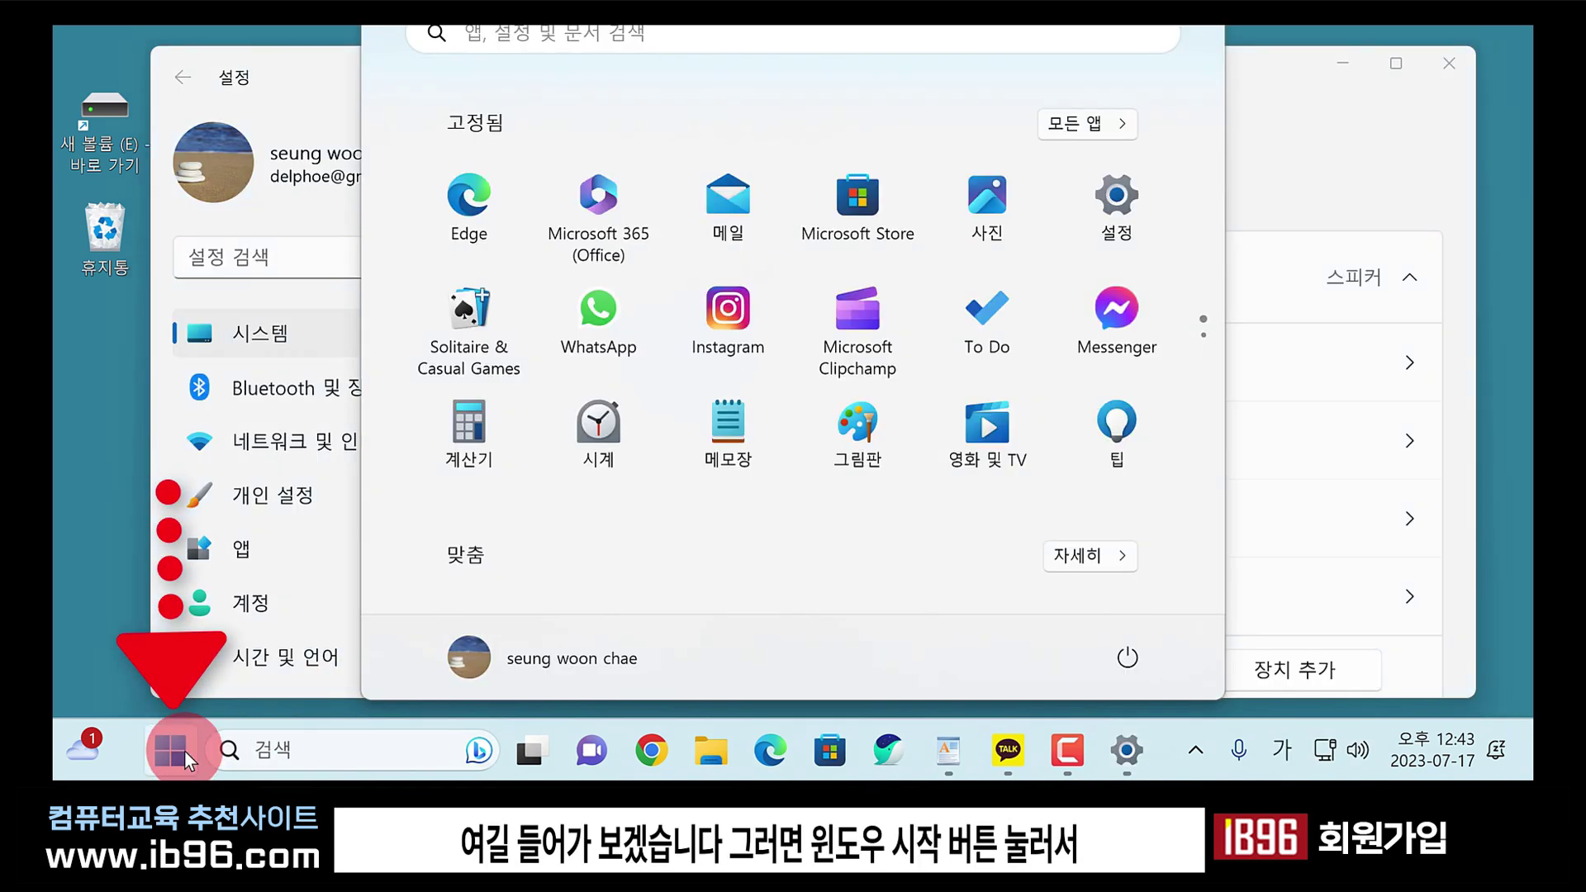
pyautogui.click(1272, 71)
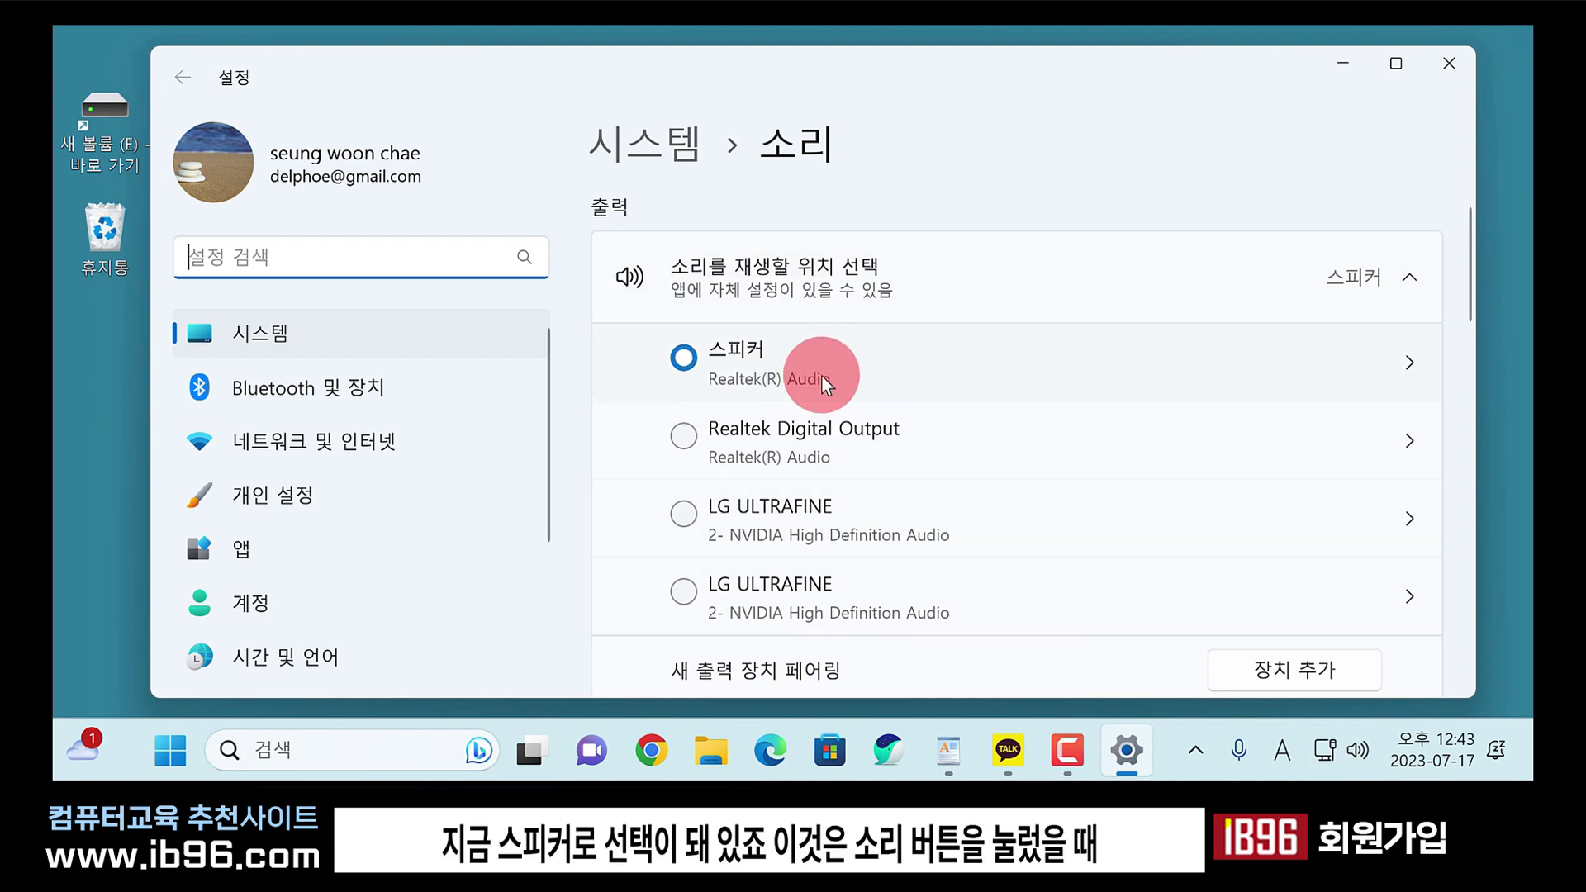
pyautogui.click(1364, 758)
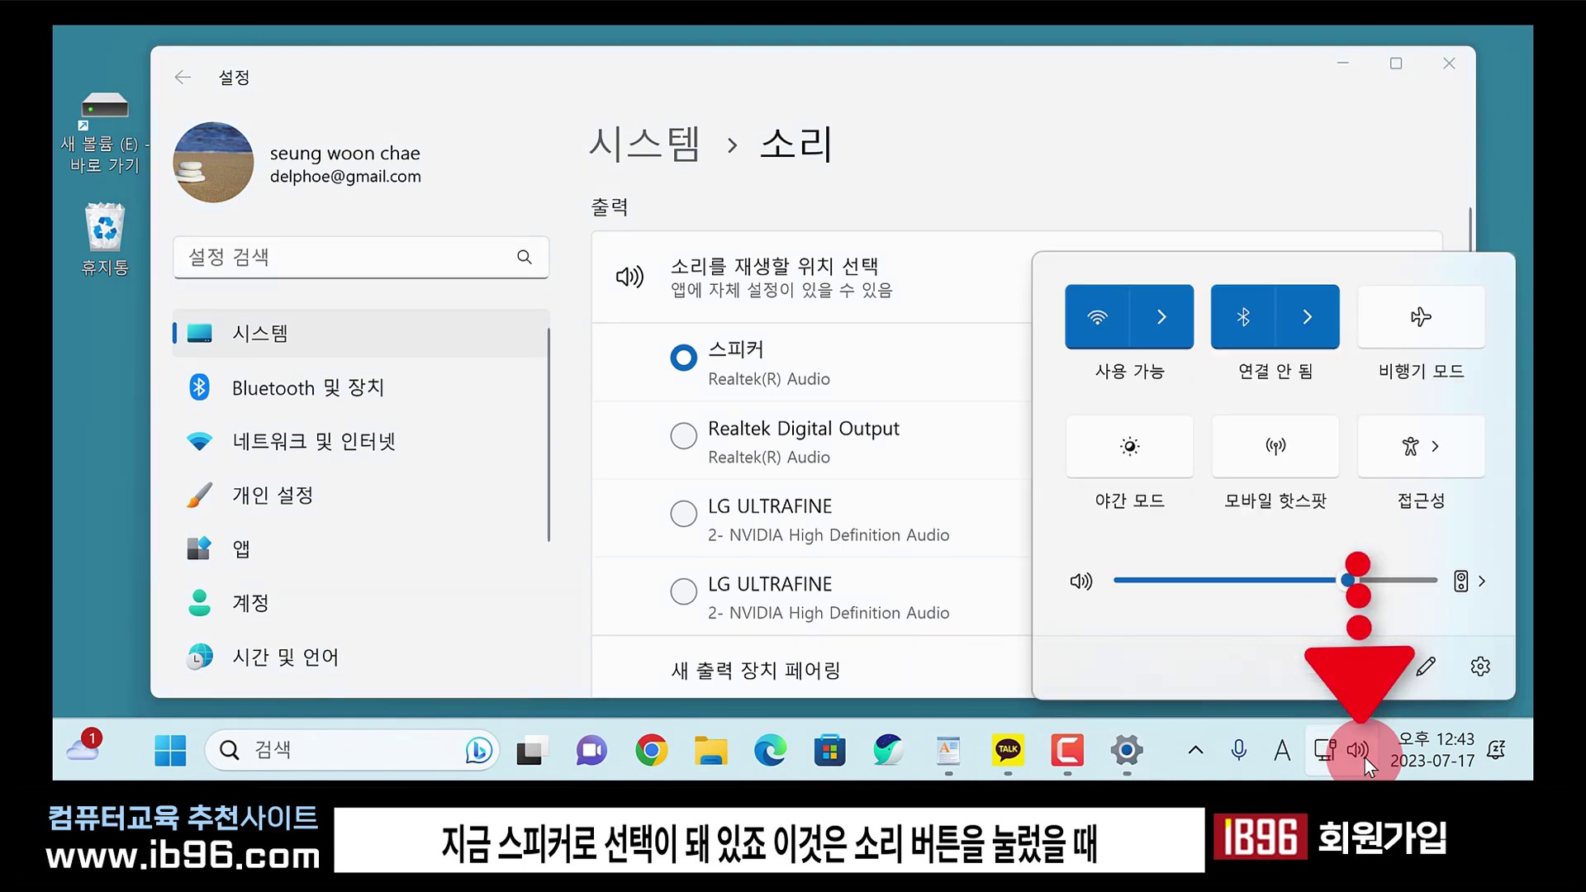
pyautogui.click(1471, 583)
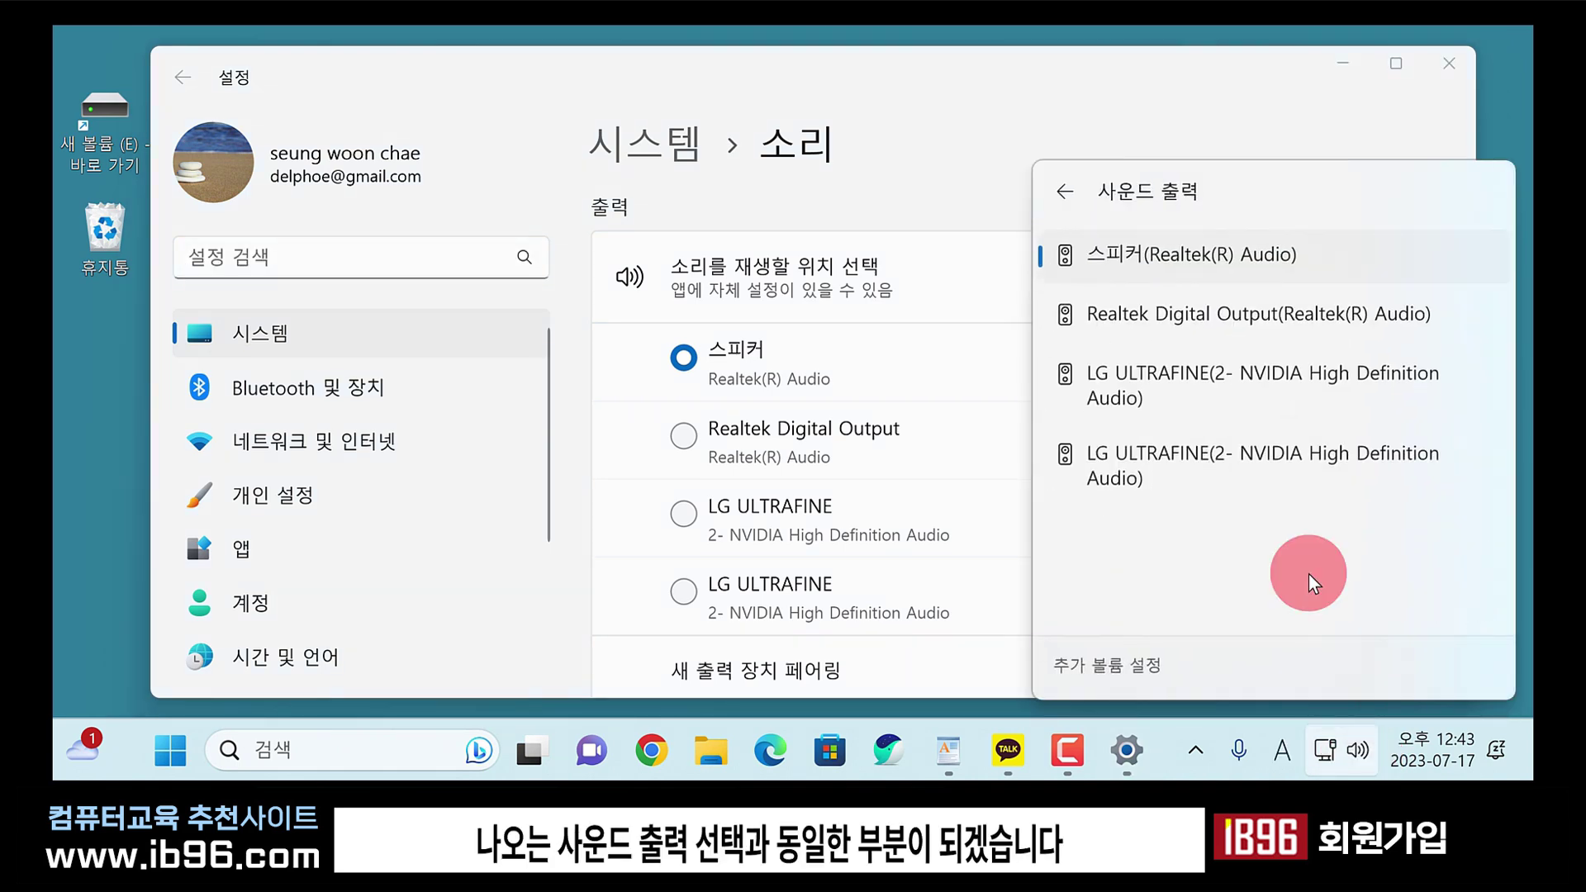
pyautogui.click(1062, 67)
# Examine the output volume and mono audio (모노 오디오) settings on the Sound page, along with the output devices.
pyautogui.scroll(-5, 877, 435)
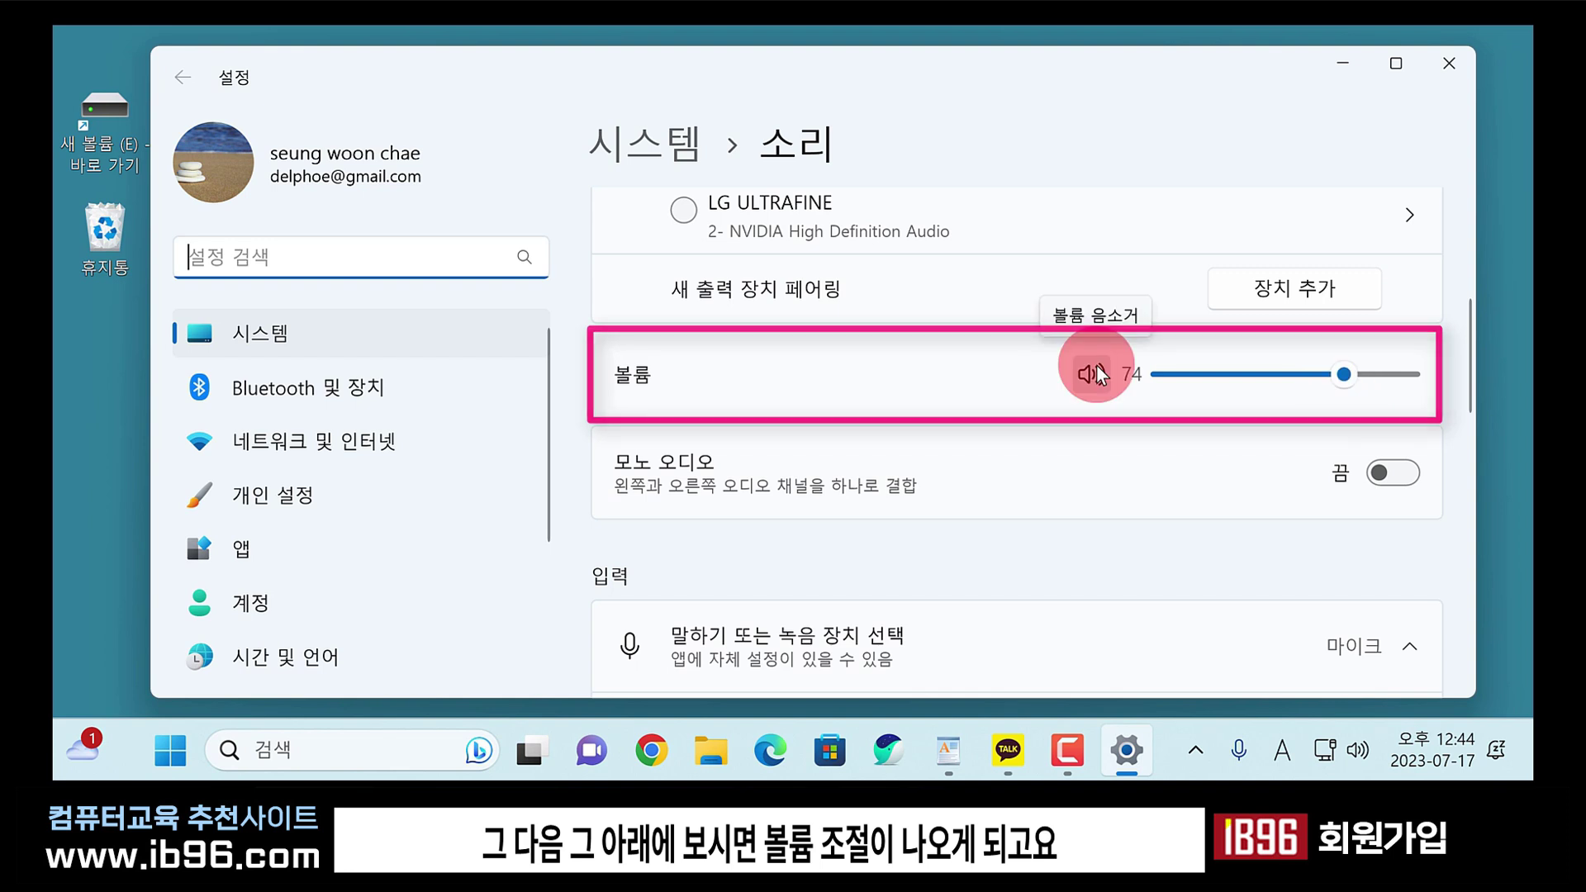
pyautogui.scroll(-1, 1096, 364)
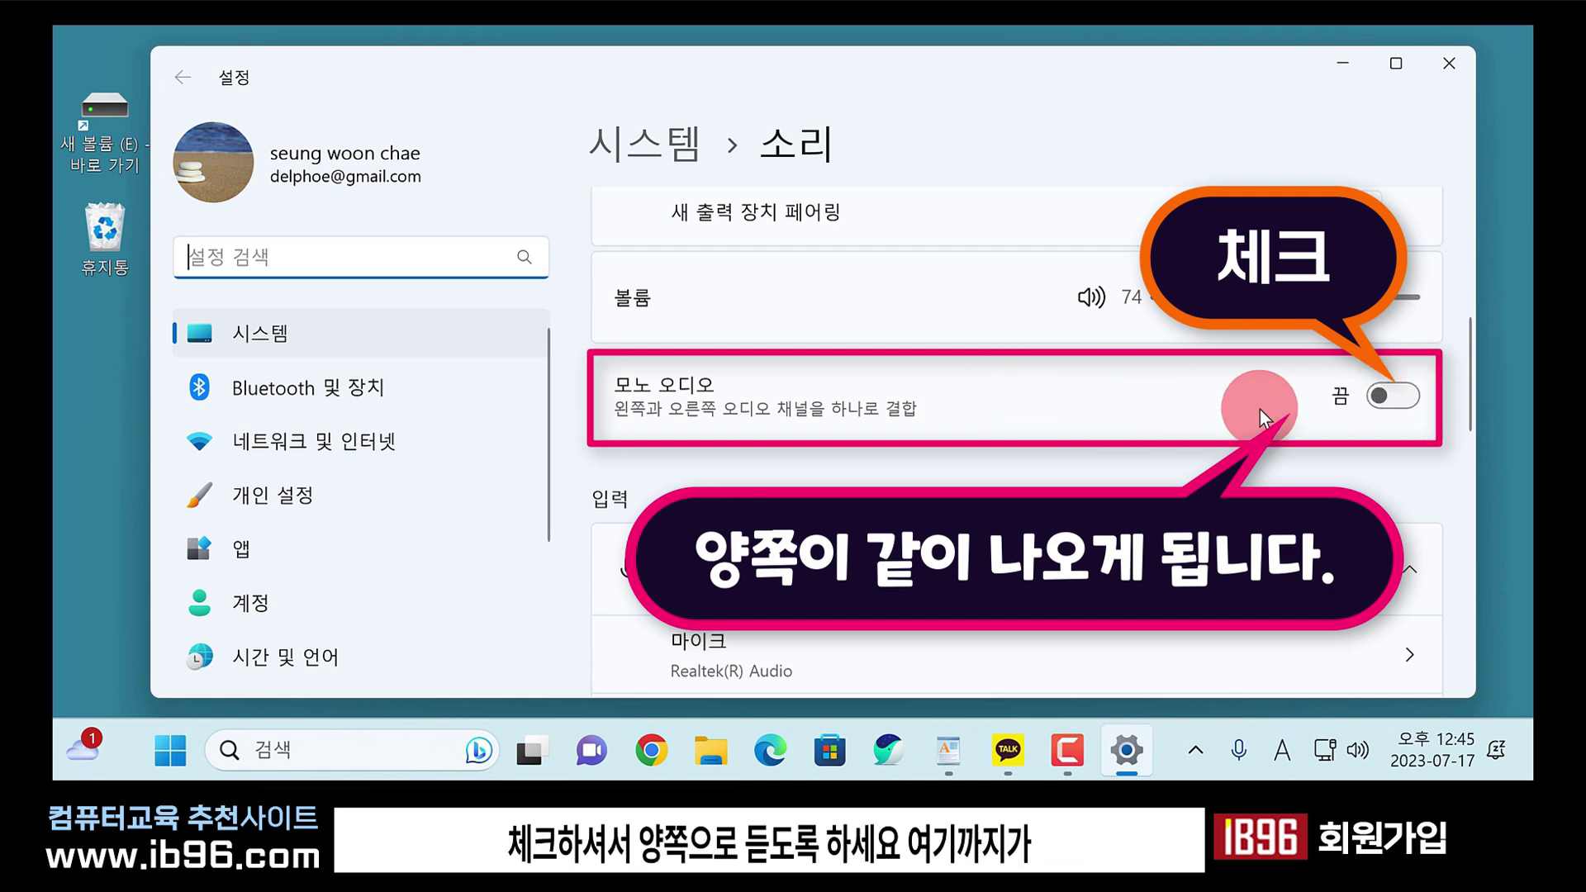
pyautogui.scroll(3, 737, 346)
pyautogui.scroll(2, 737, 346)
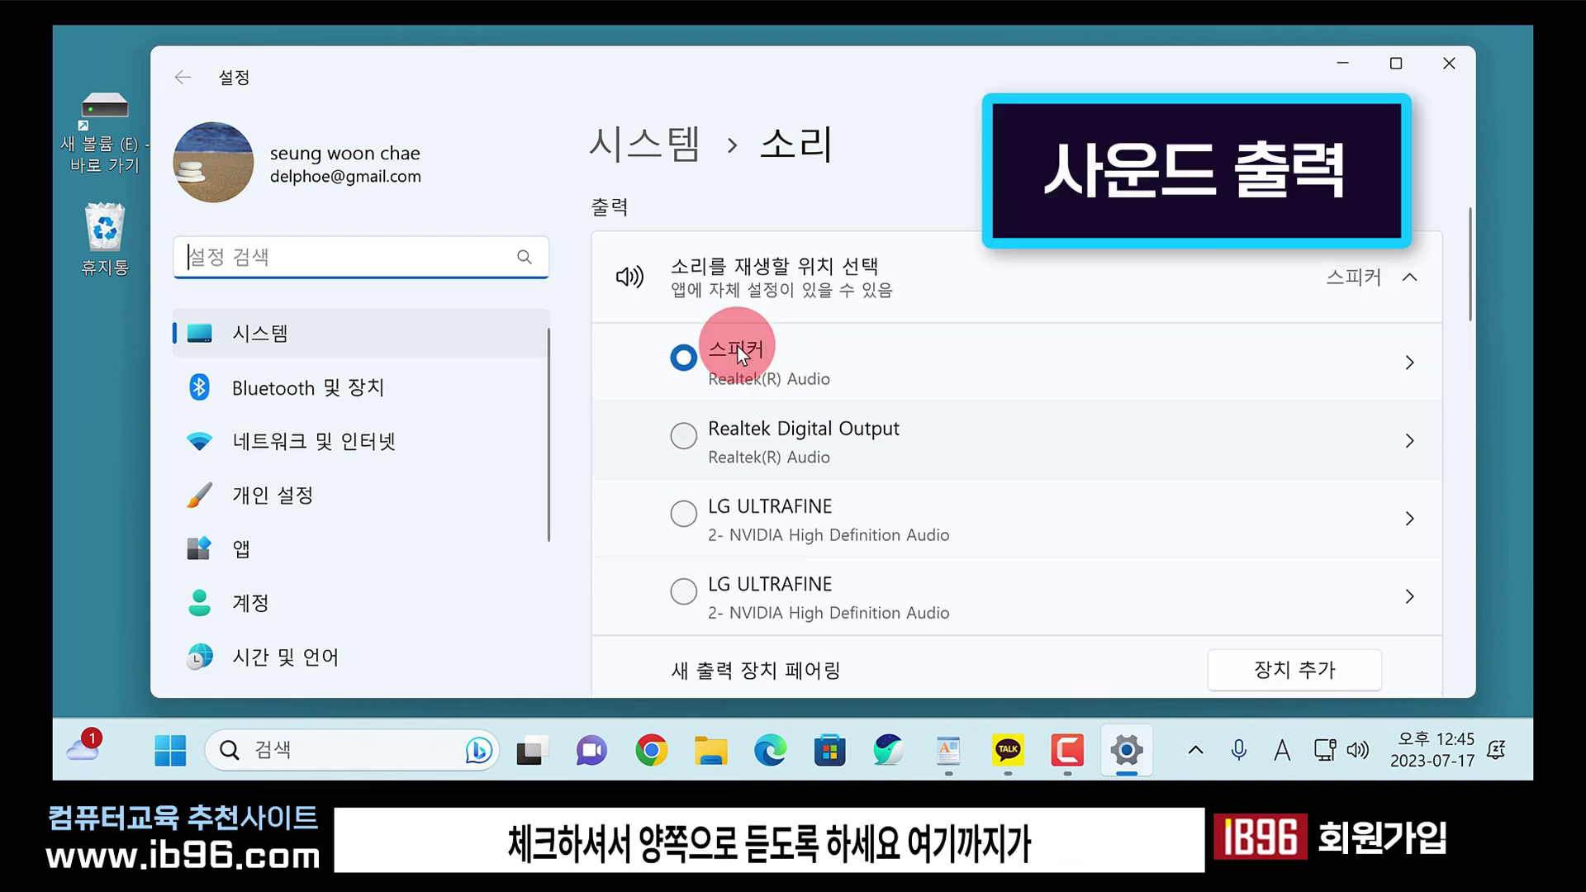
# Set the microphone input volume to 79 on the Sound page.
pyautogui.scroll(-7, 737, 346)
pyautogui.scroll(-1, 737, 345)
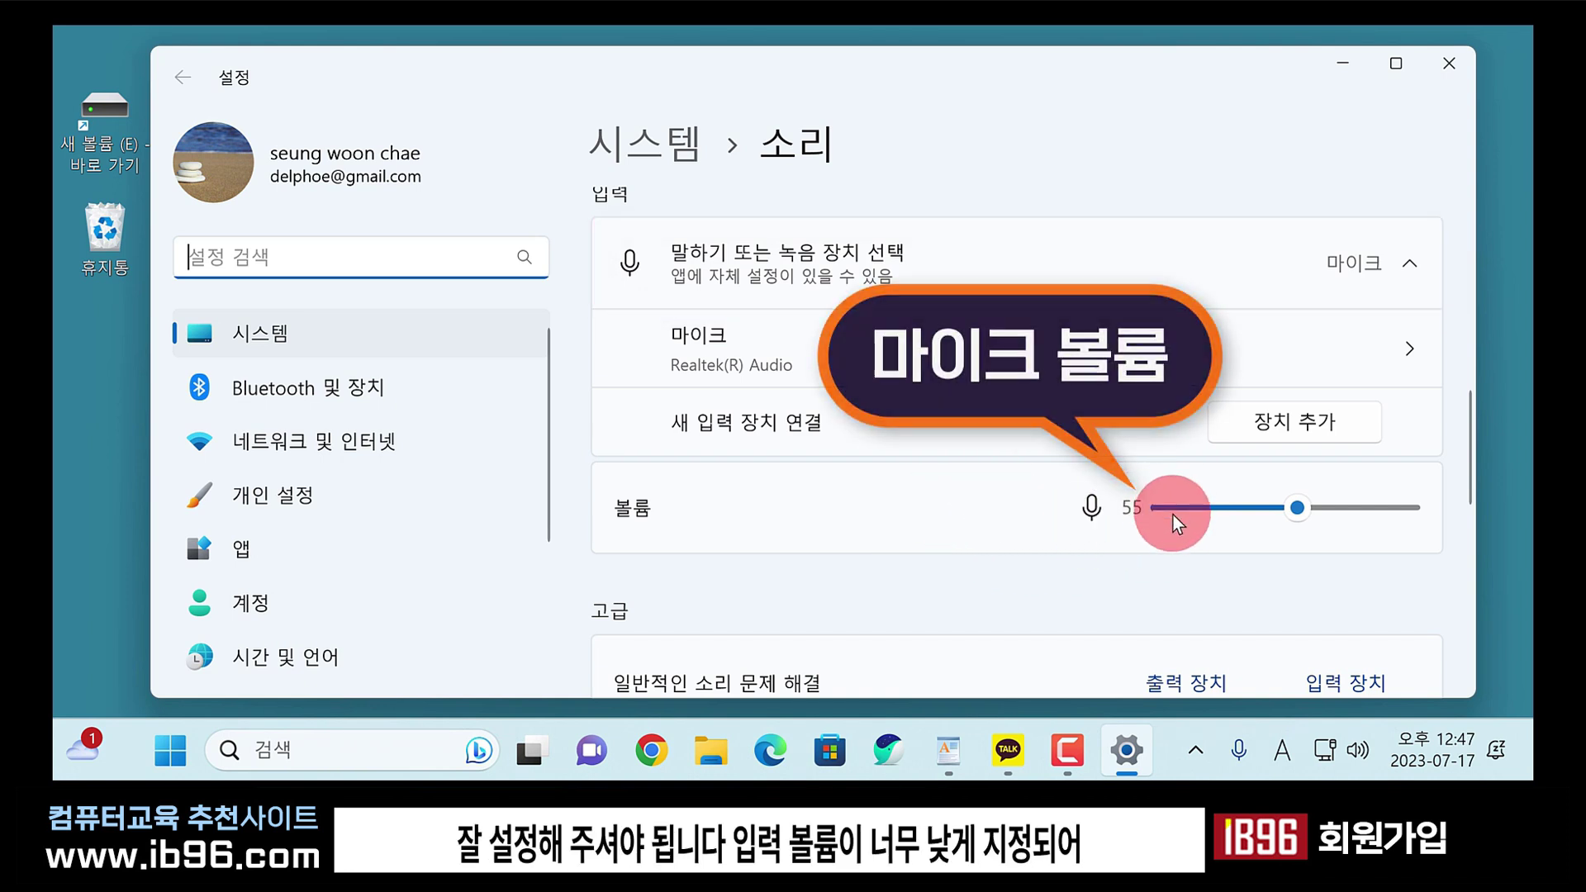
pyautogui.moveTo(1174, 514); pyautogui.dragTo(1220, 523)
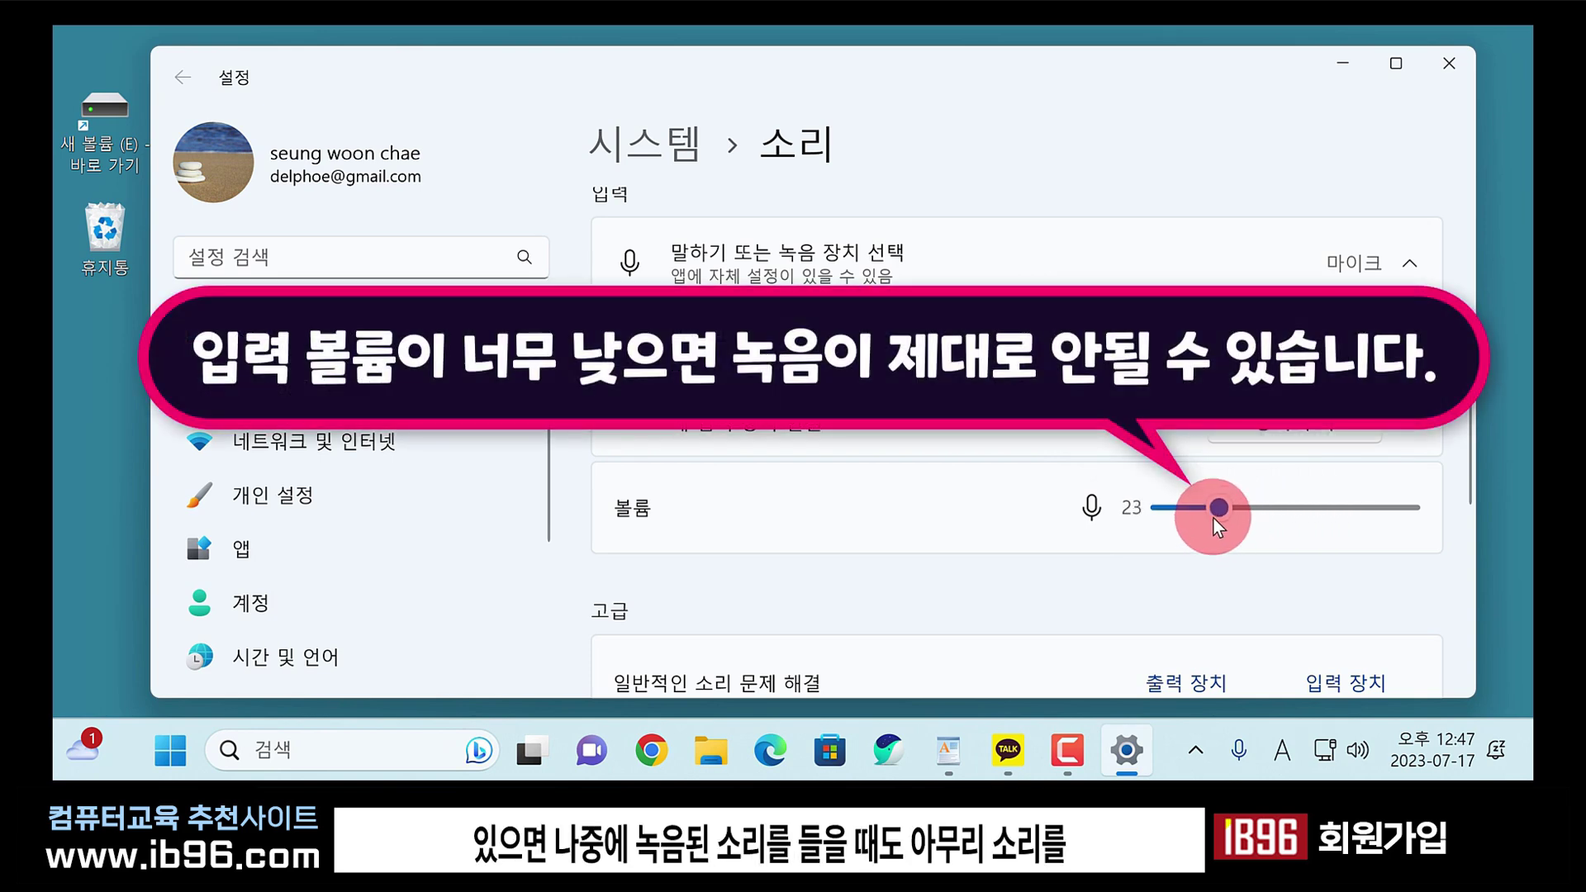
pyautogui.moveTo(1213, 520)
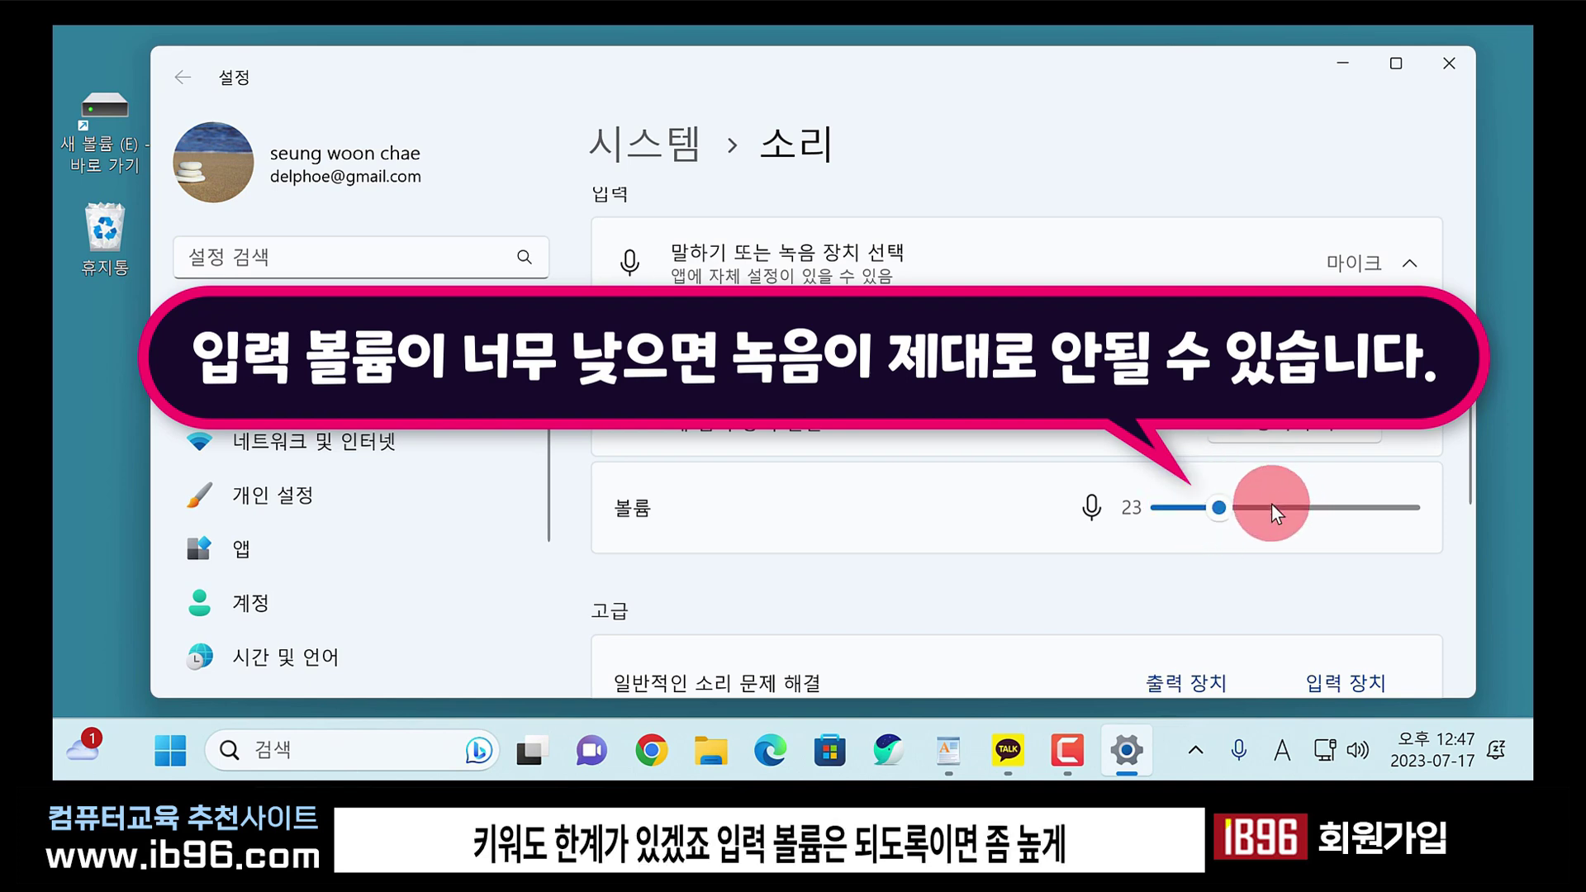
pyautogui.moveTo(1220, 507); pyautogui.dragTo(1368, 521)
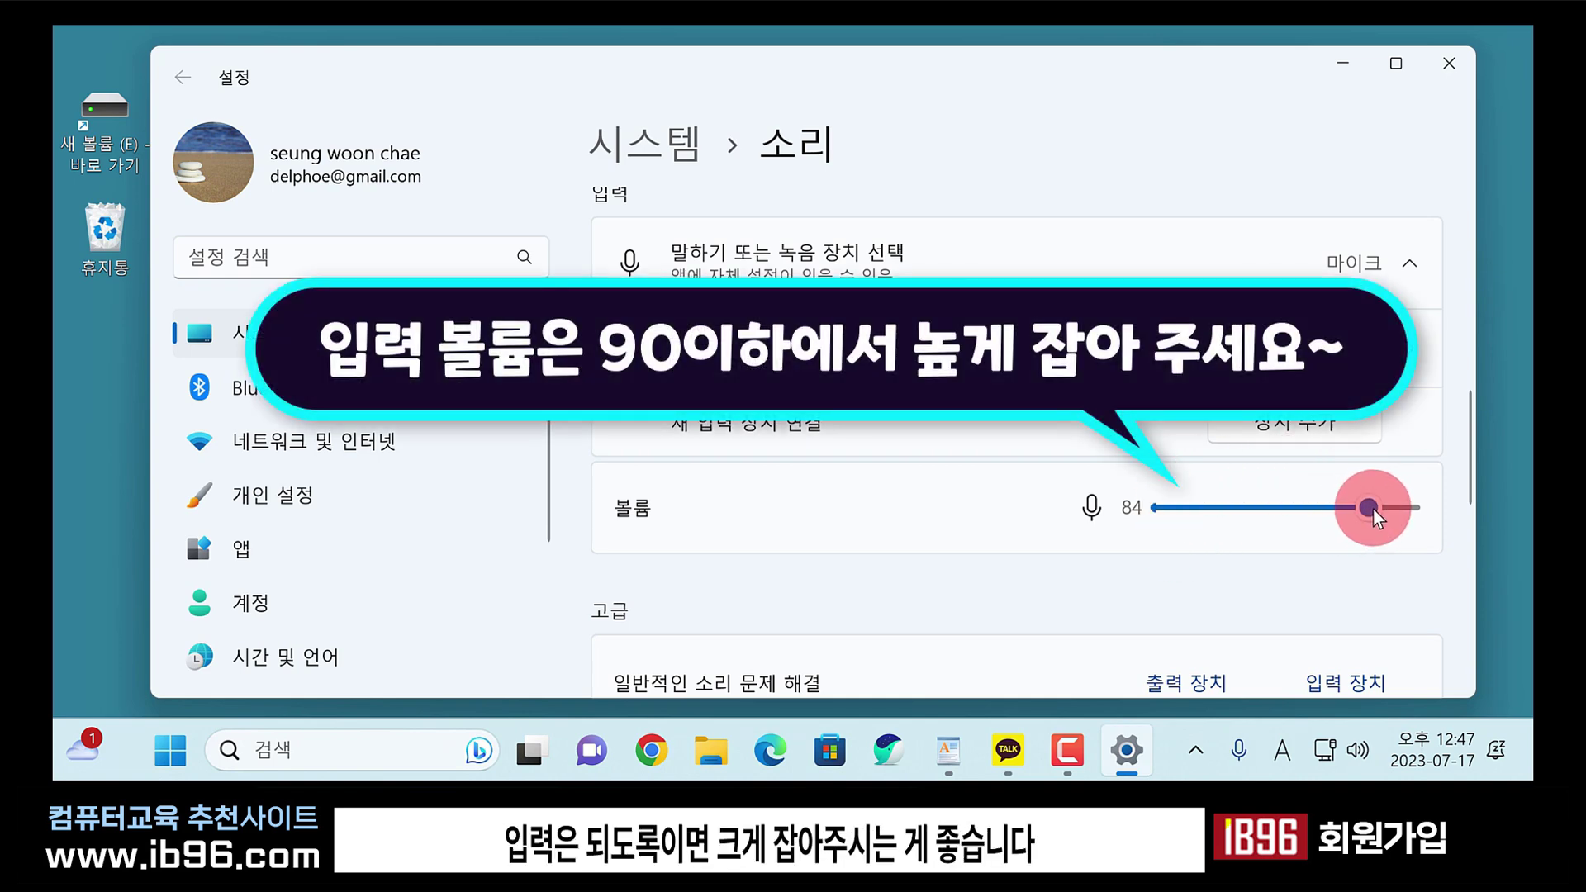
pyautogui.moveTo(1372, 508)
pyautogui.mouseDown()
pyautogui.moveTo(1338, 513)
pyautogui.moveTo(1395, 506)
pyautogui.moveTo(1358, 514)
pyautogui.mouseUp()
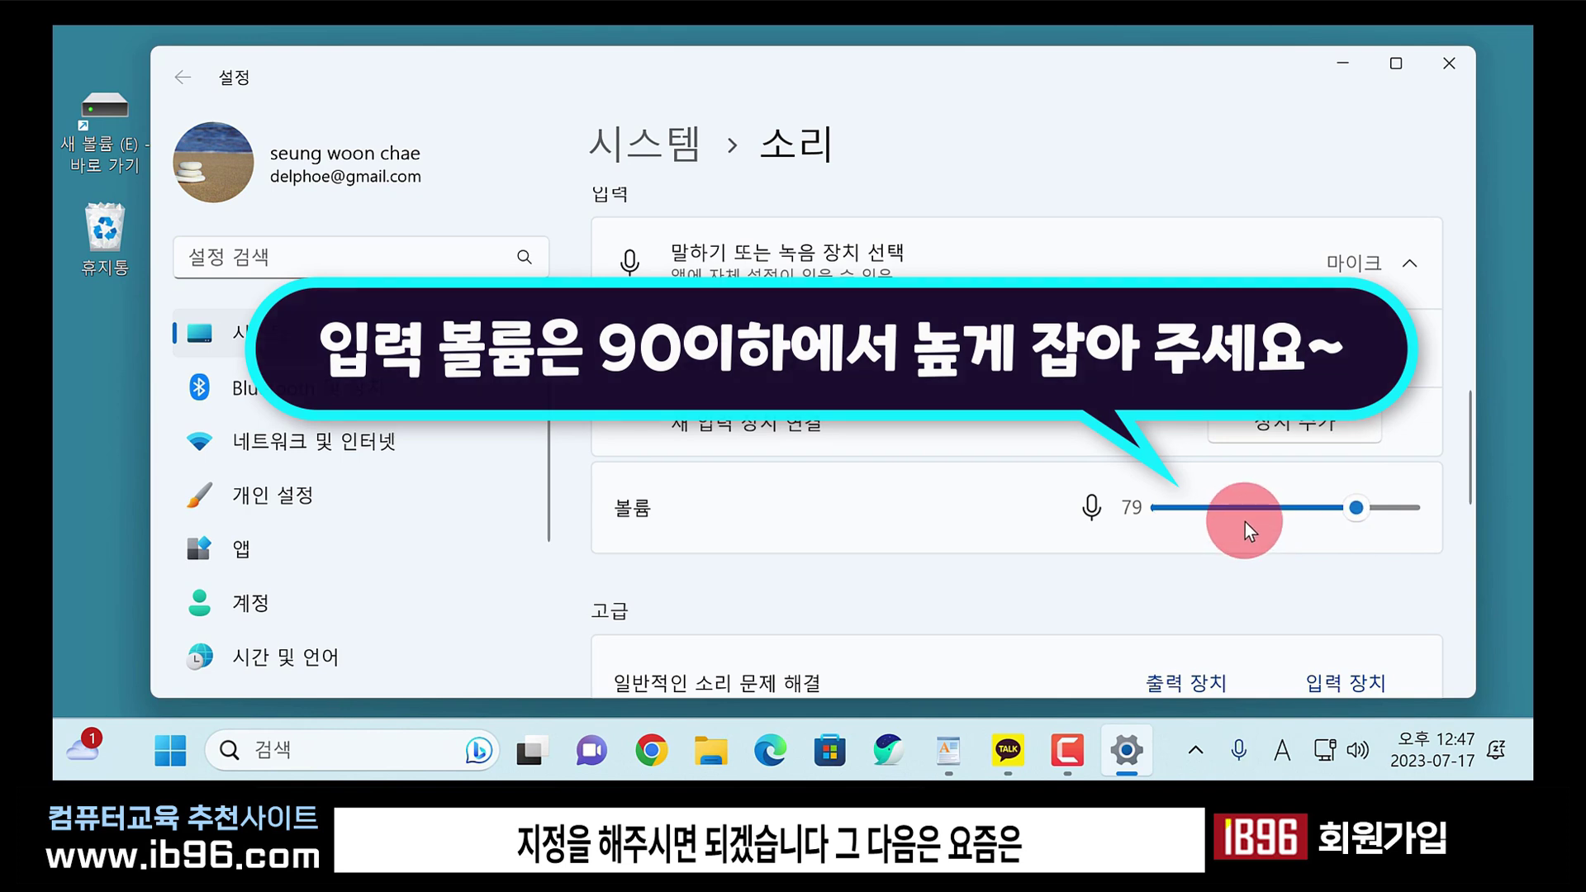
# Open the Devices (장치) page within the Bluetooth 및 장치 settings.
pyautogui.scroll(5, 876, 406)
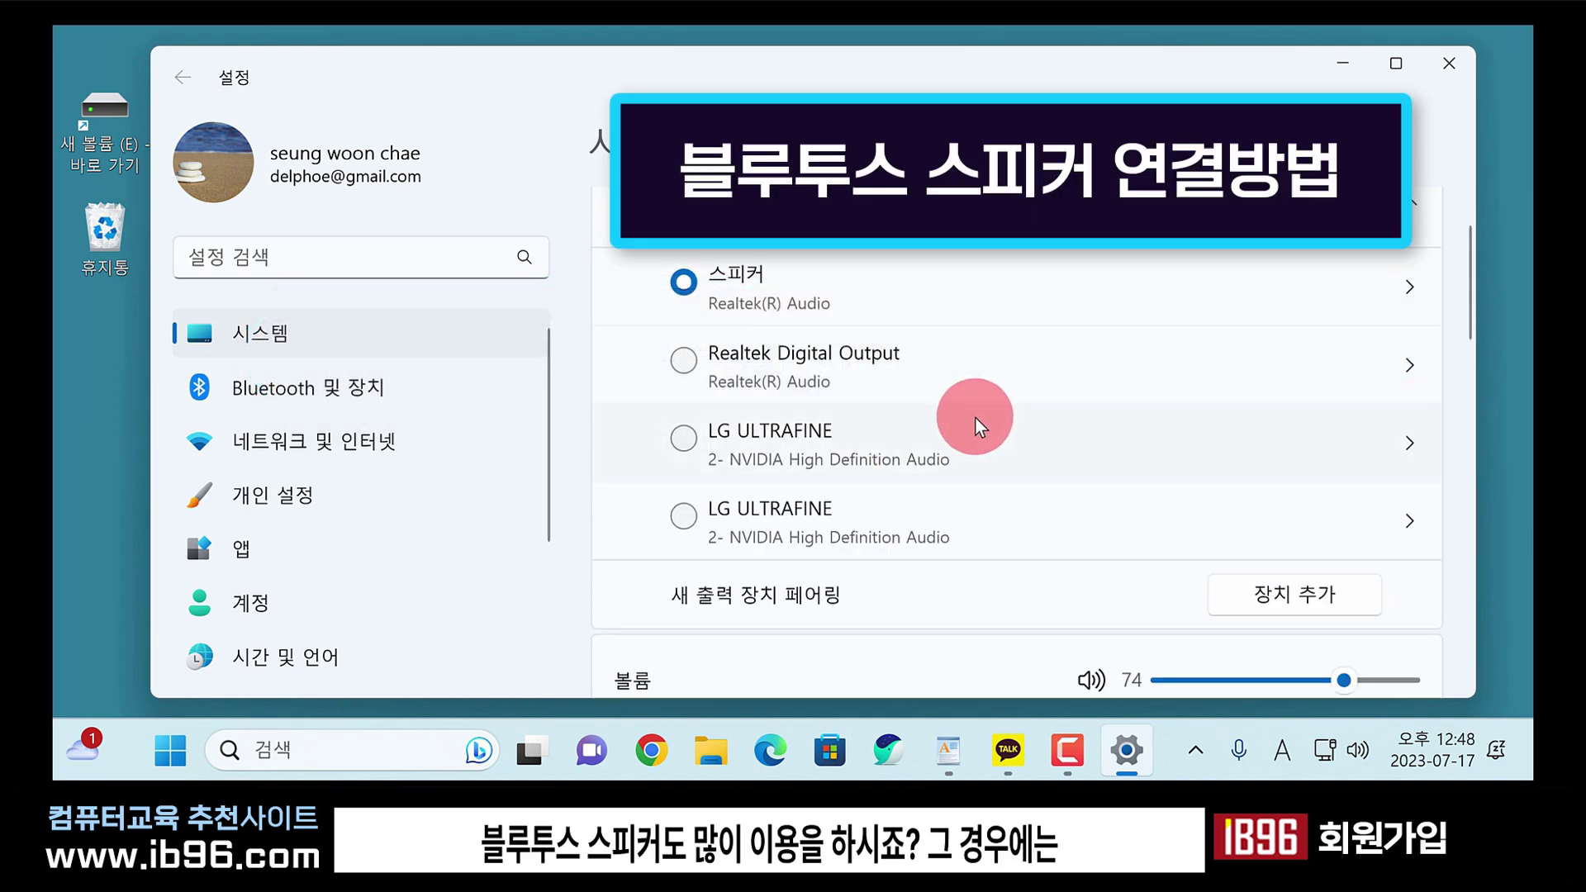
pyautogui.click(328, 388)
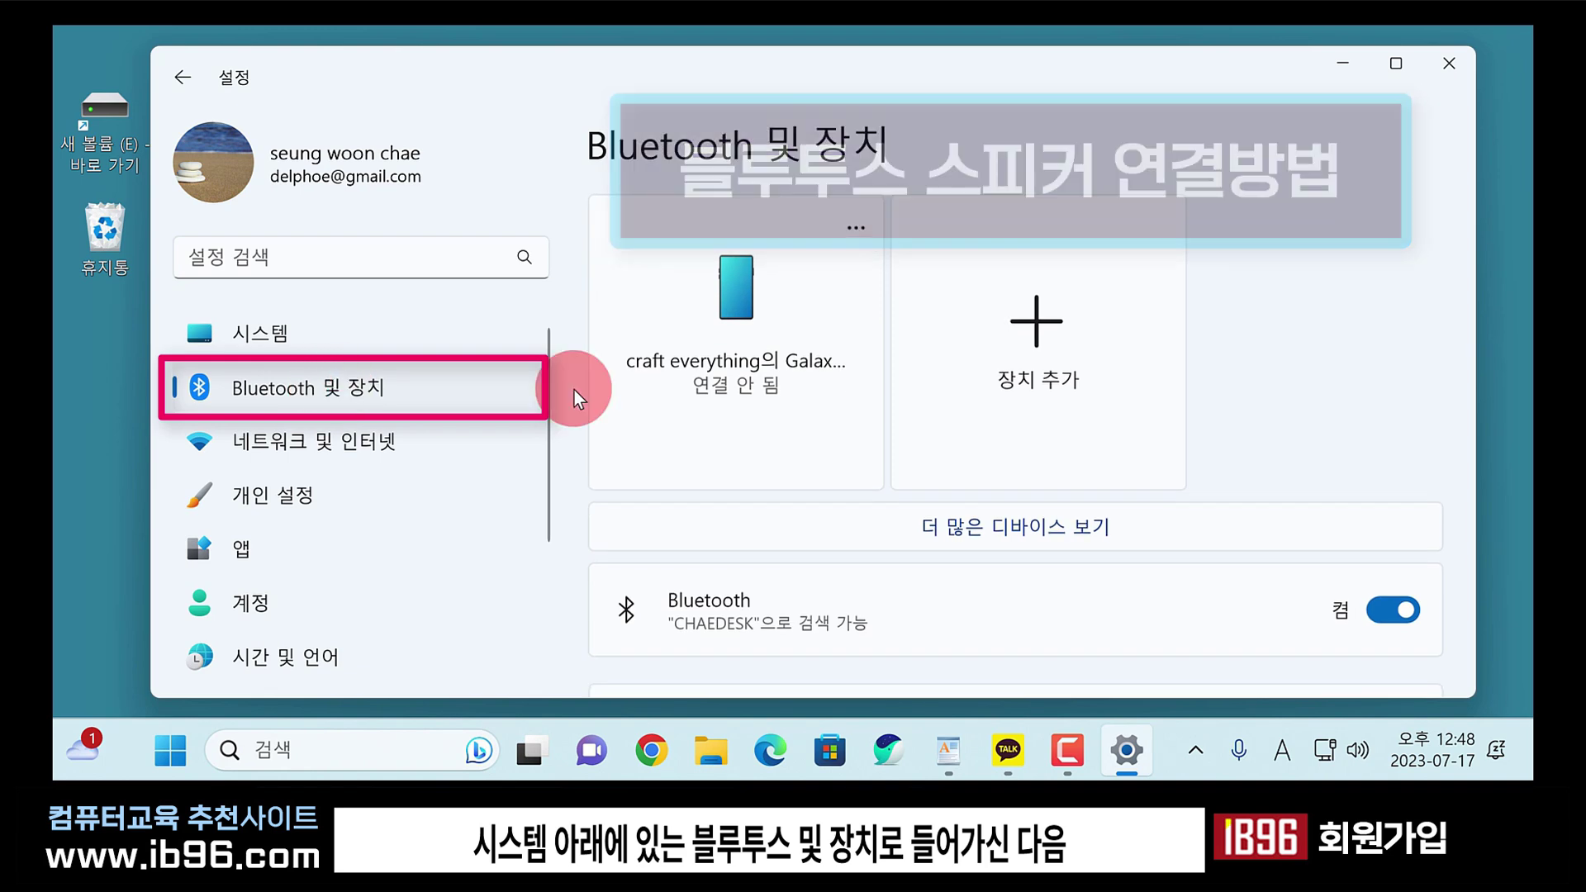
pyautogui.scroll(-5, 744, 331)
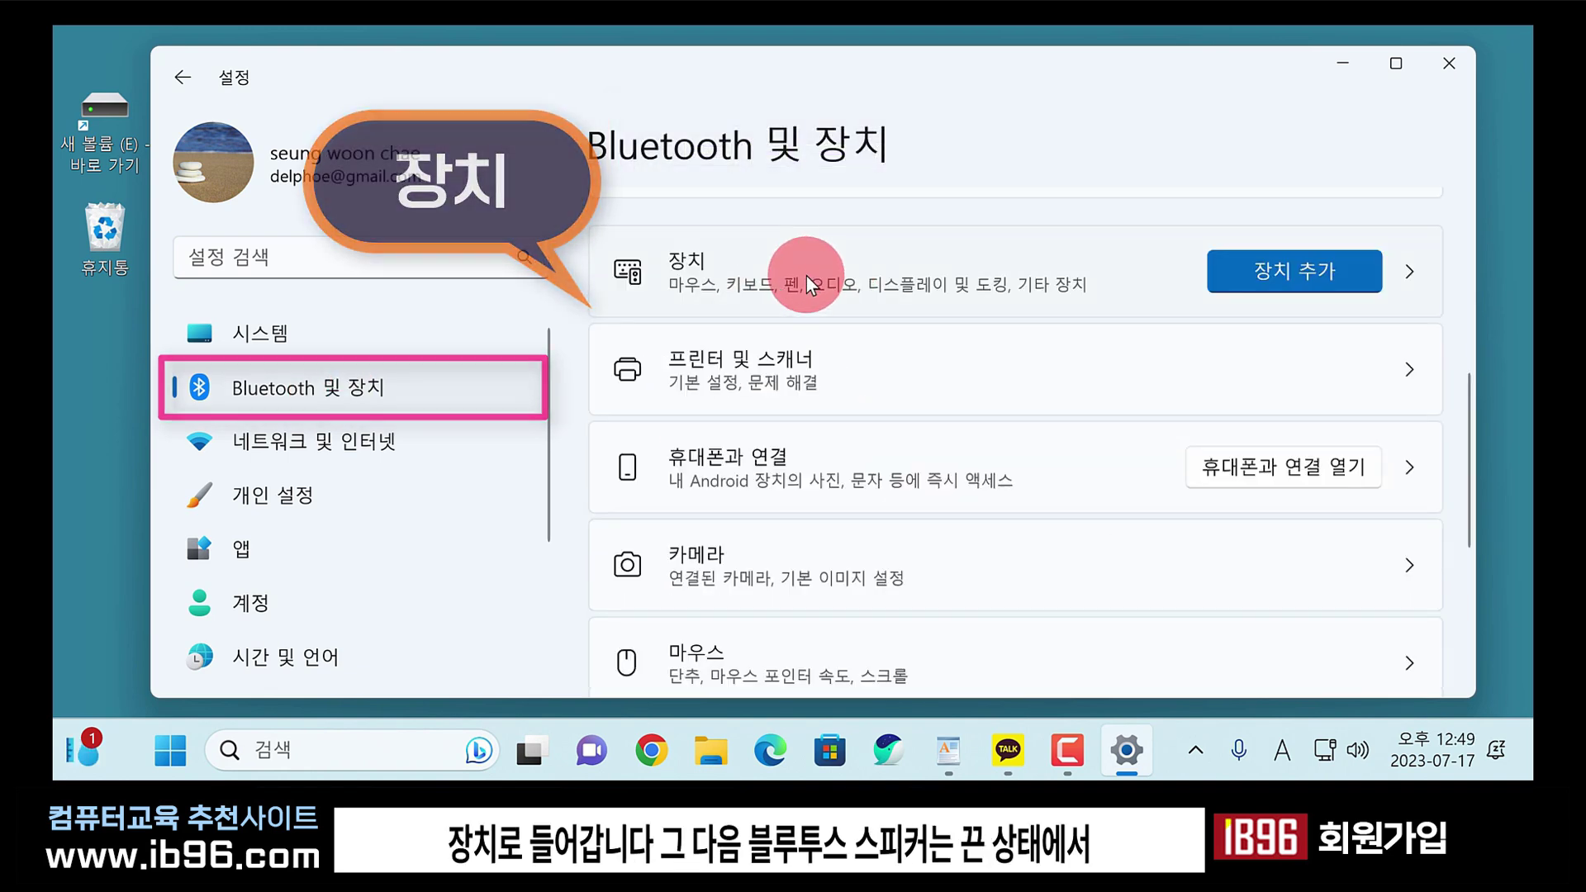
pyautogui.click(807, 276)
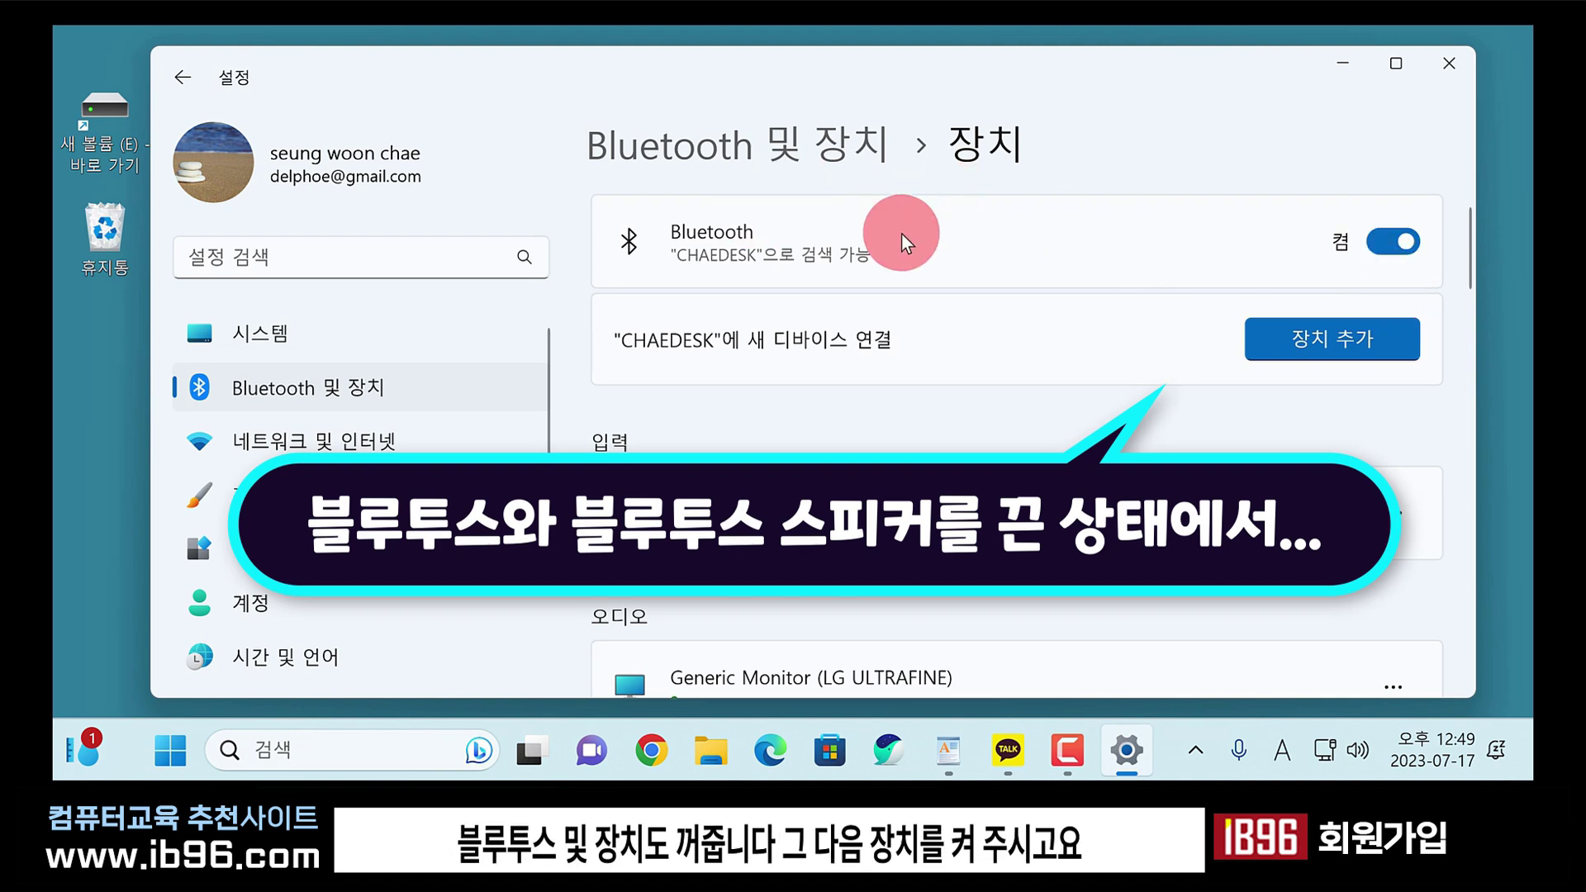
# Turn the PC's Bluetooth off and back on twice, and return to the System (시스템) settings.
pyautogui.click(1374, 242)
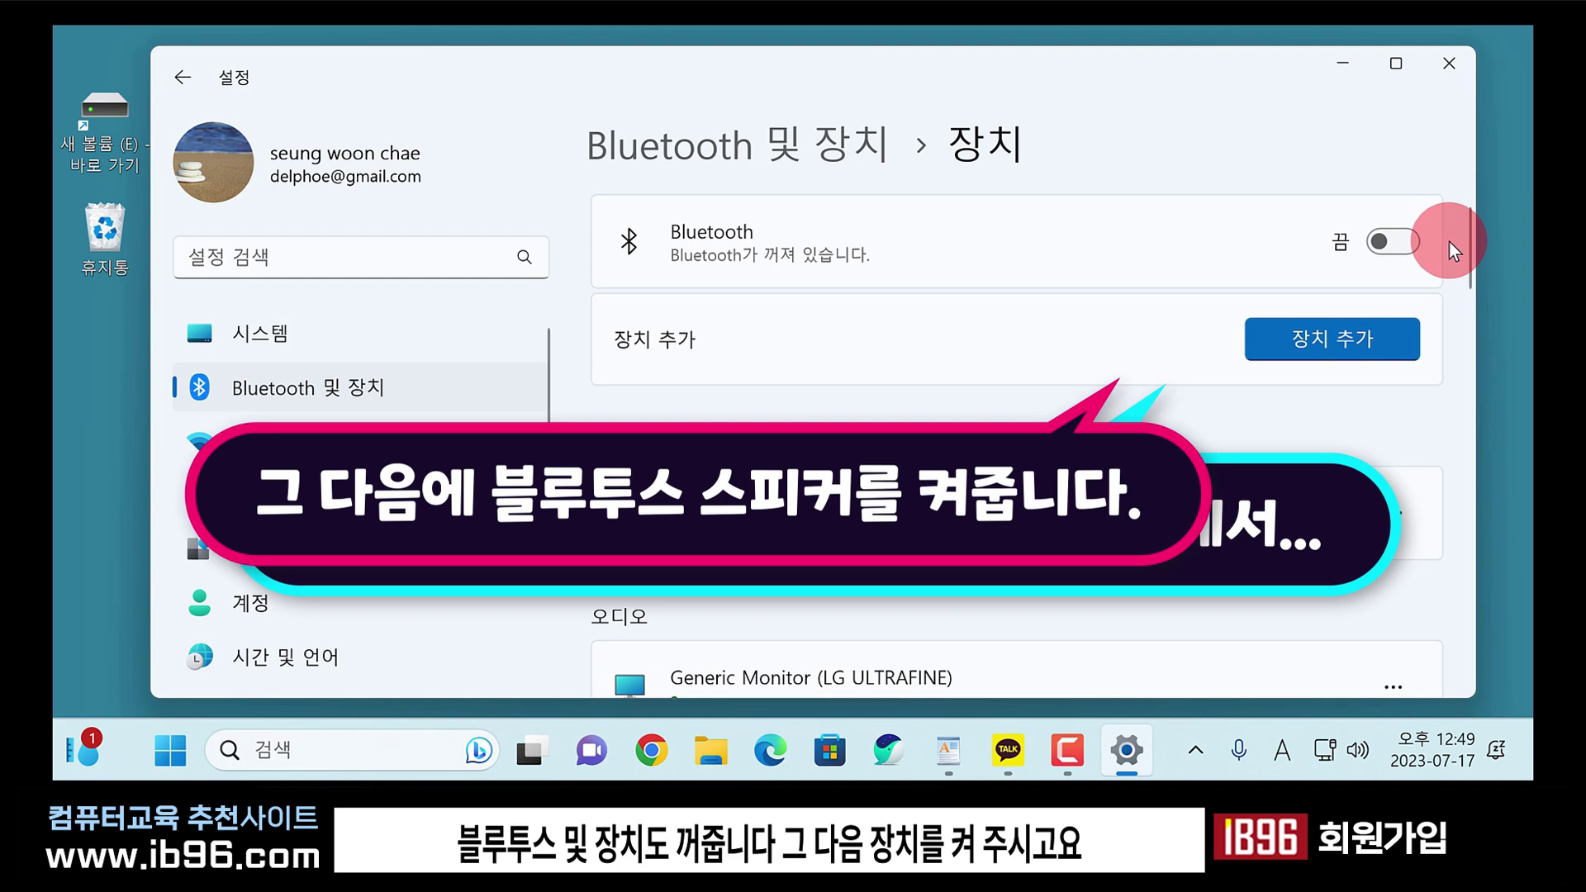
pyautogui.click(1403, 242)
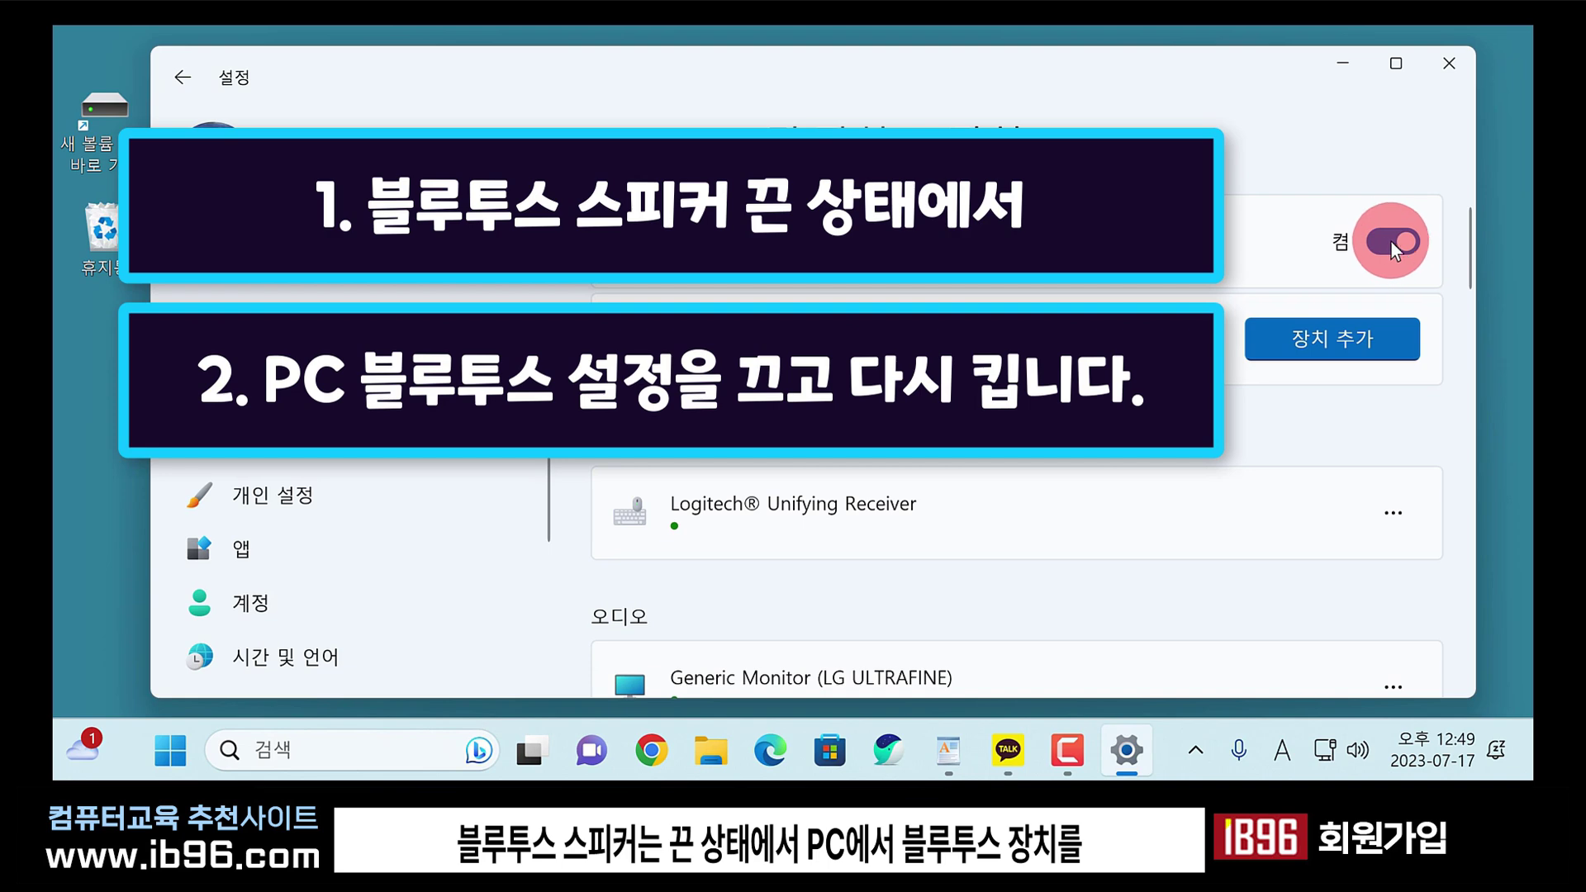
pyautogui.click(1408, 243)
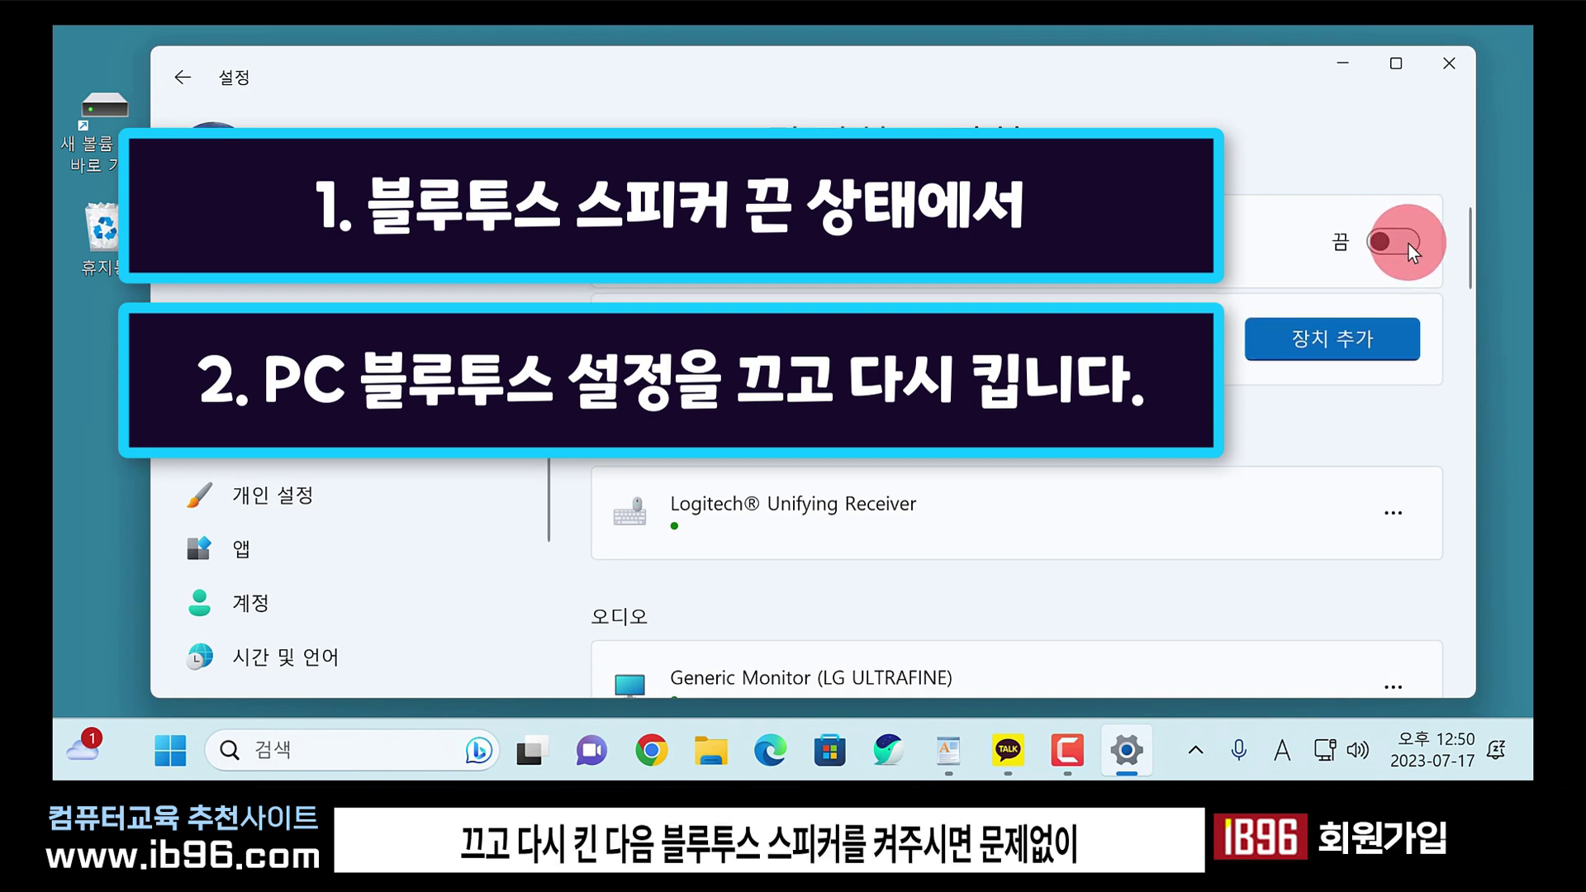
pyautogui.click(1409, 245)
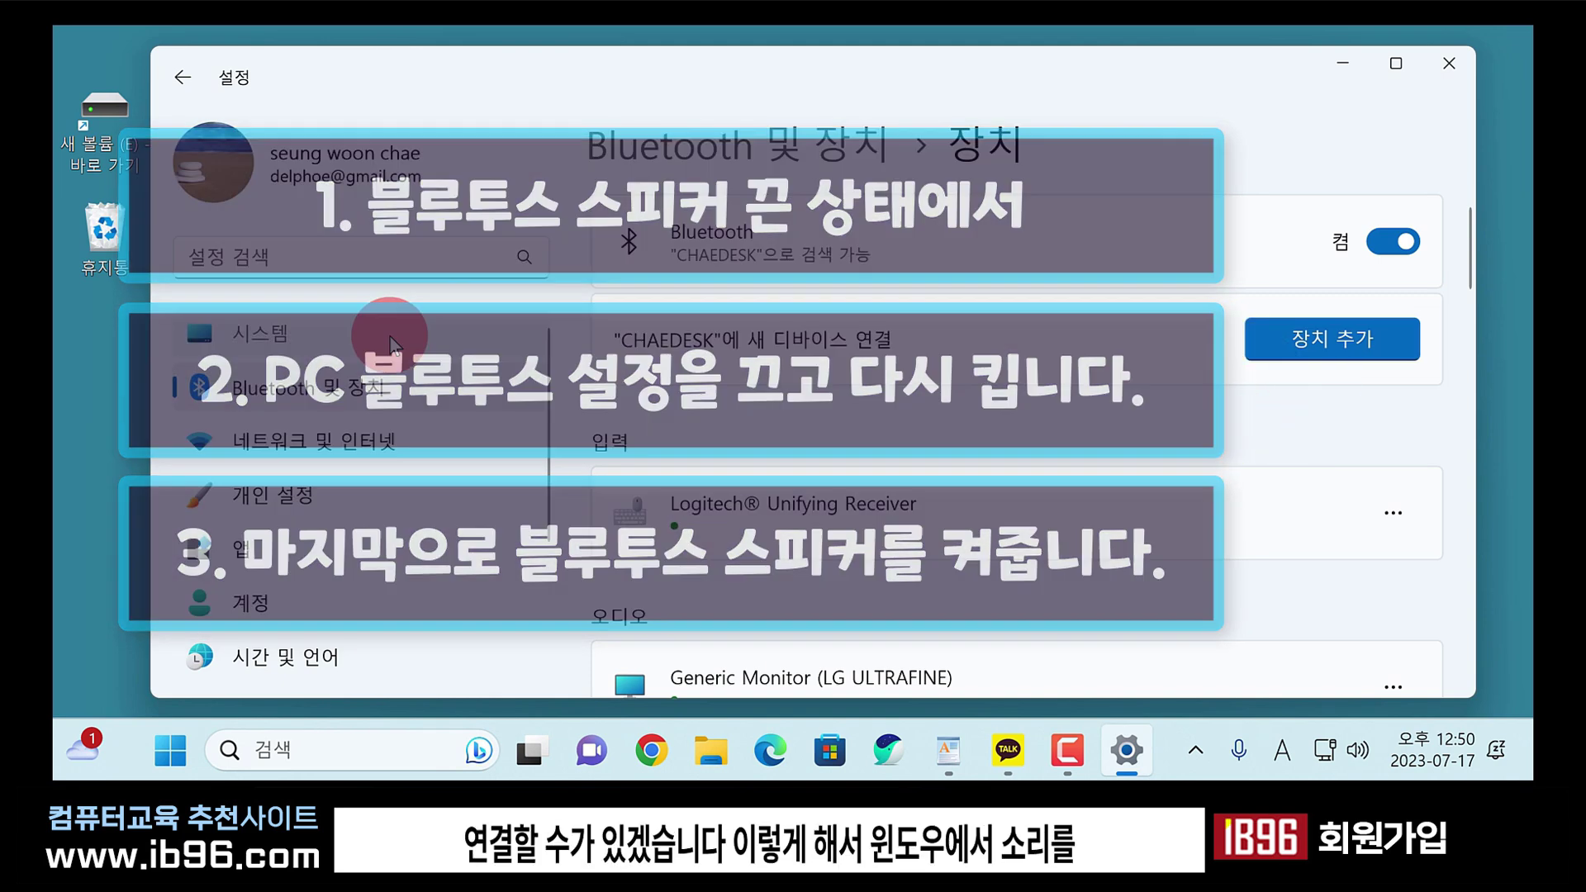
pyautogui.click(425, 332)
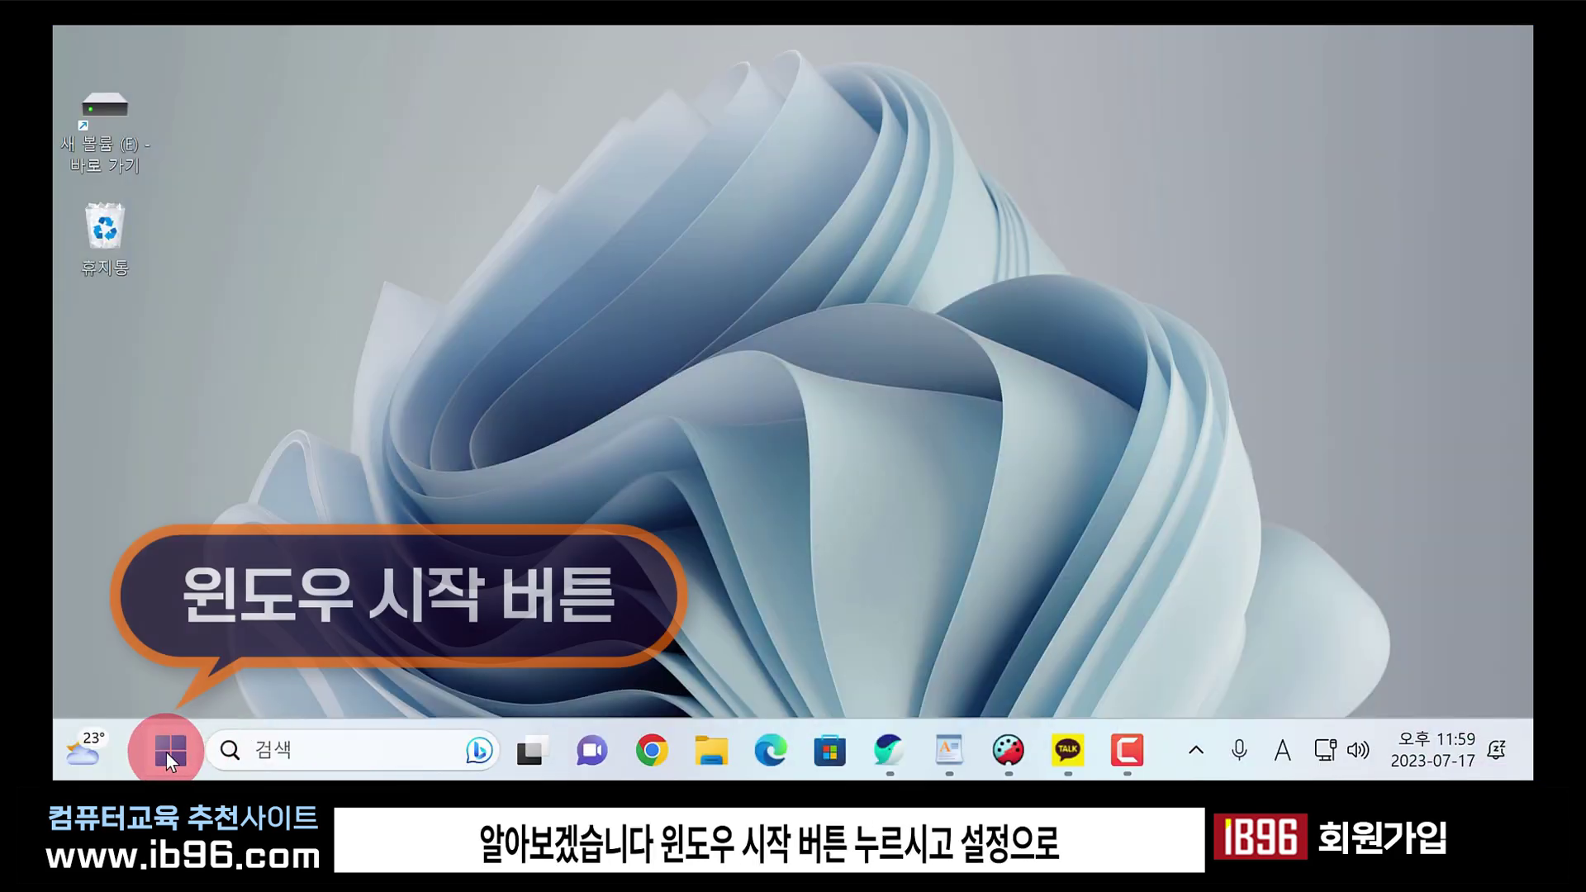
# Open Windows Settings from the desktop and go to the Power (전원) page of the System settings.
pyautogui.click(167, 752)
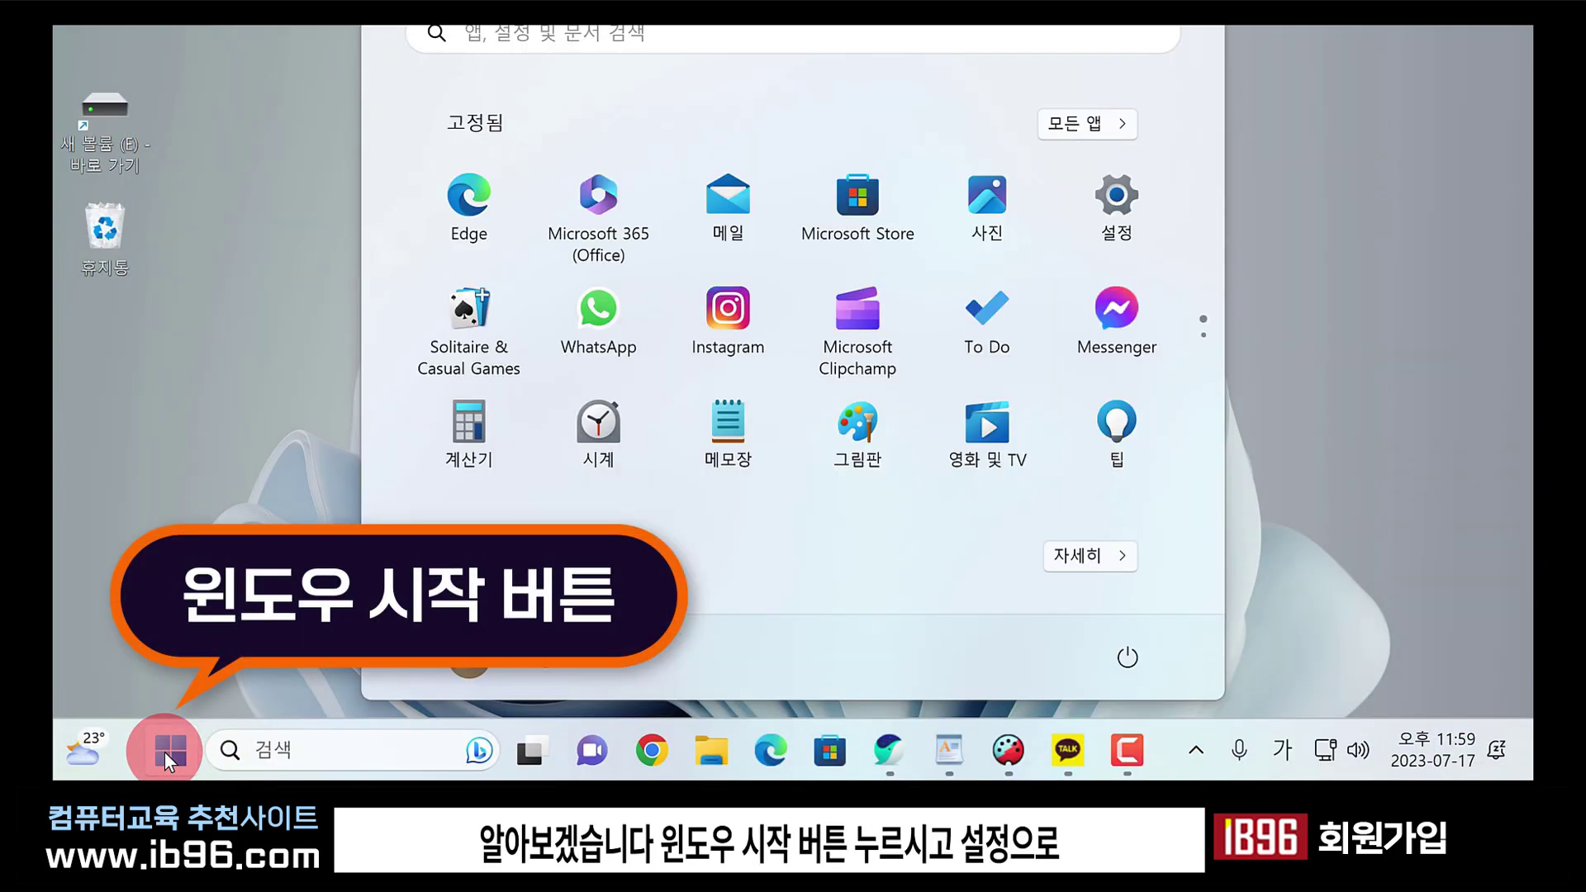
pyautogui.click(1115, 216)
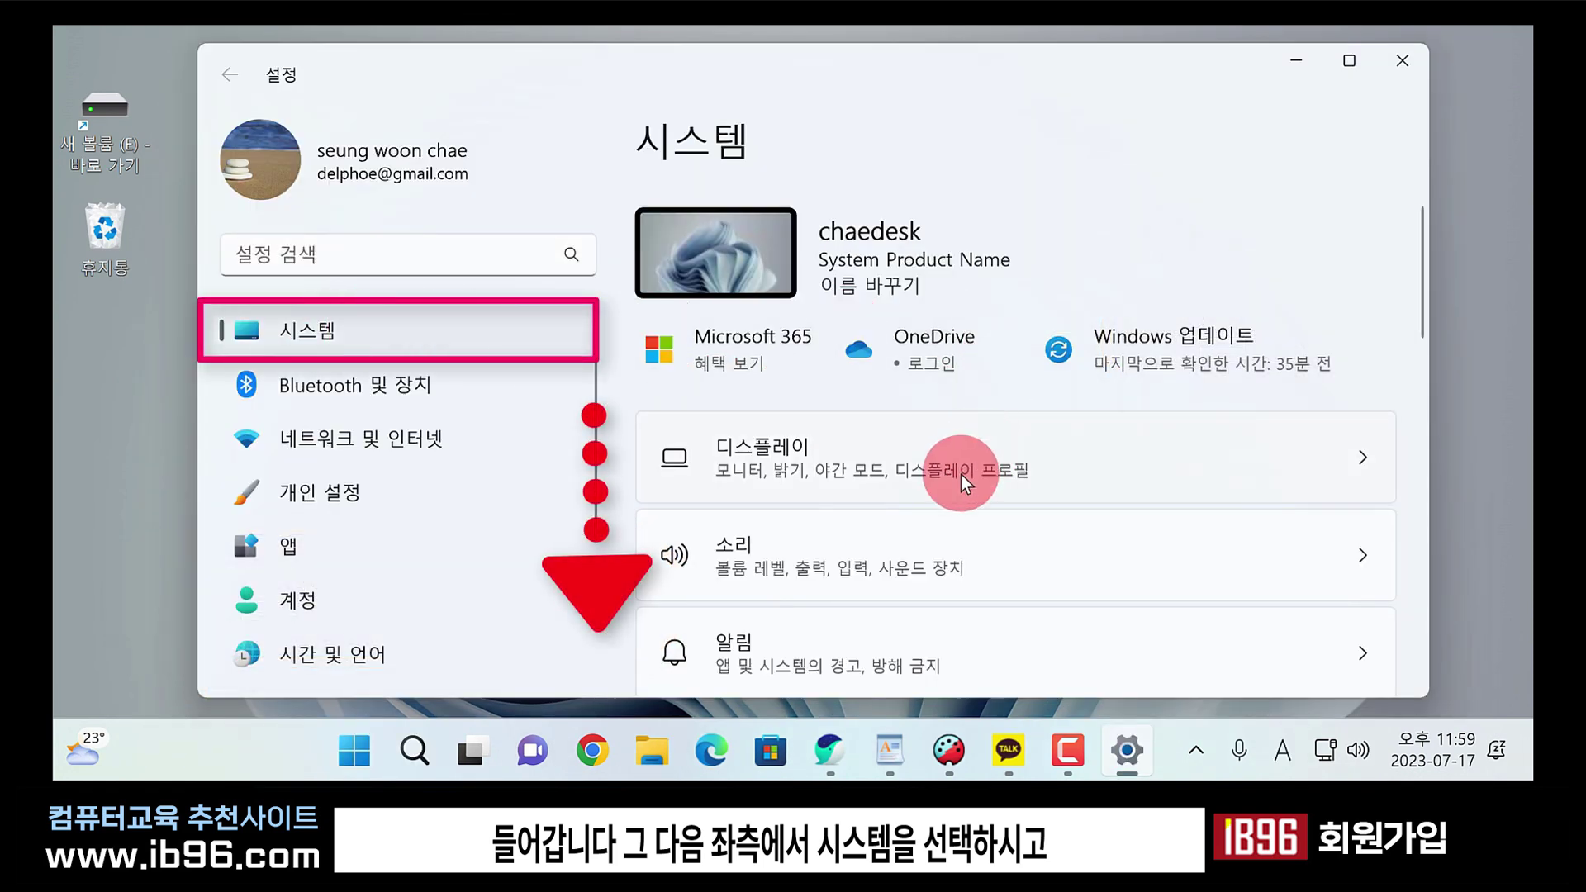
pyautogui.scroll(-3, 957, 477)
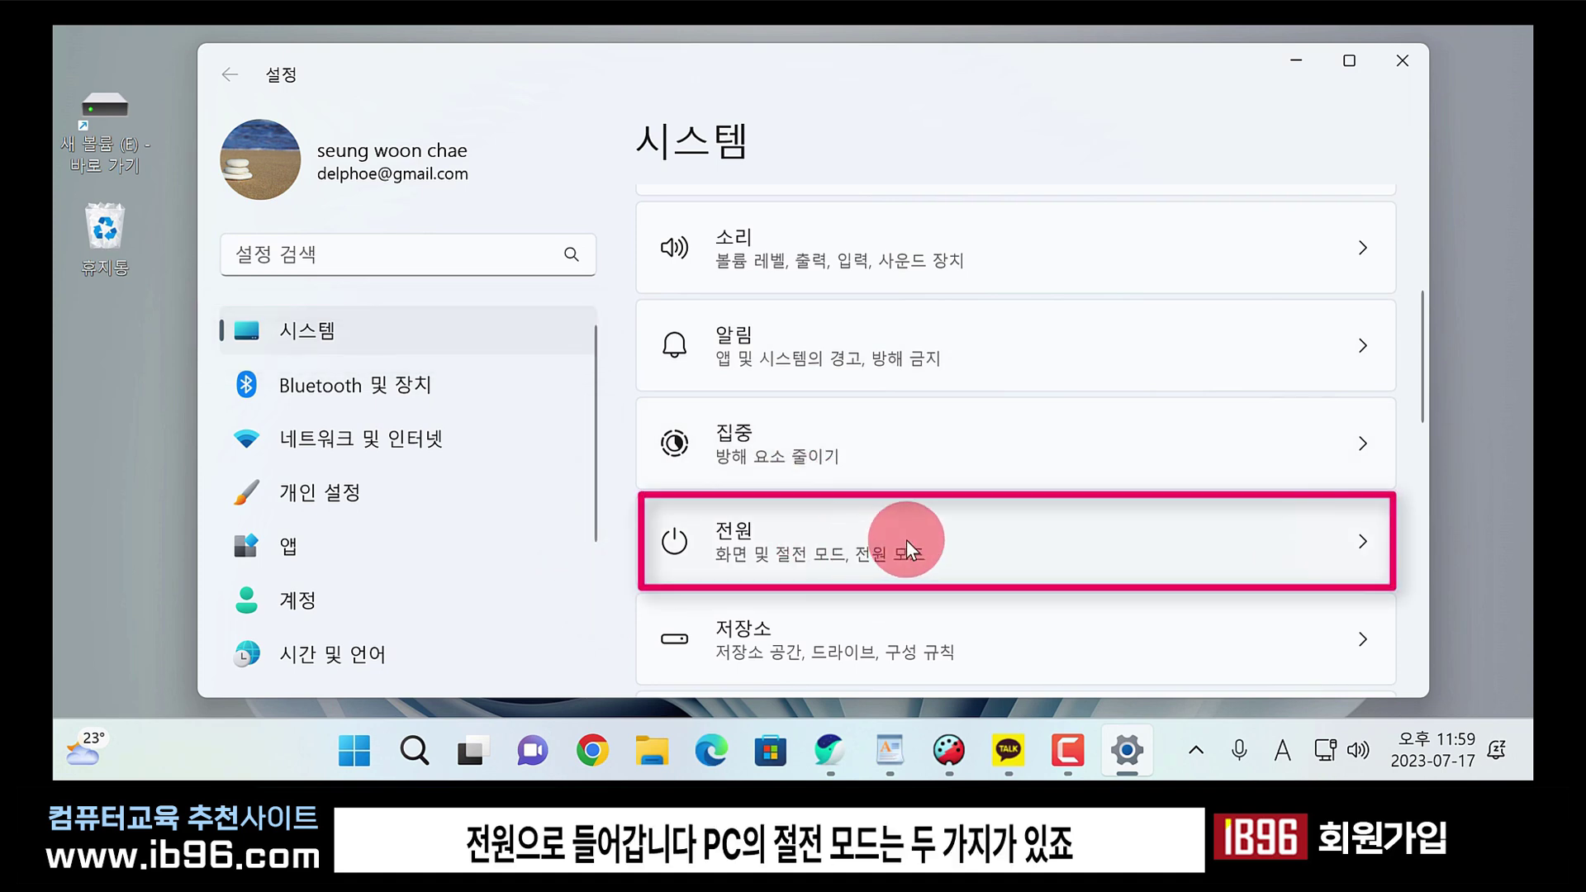
pyautogui.click(906, 540)
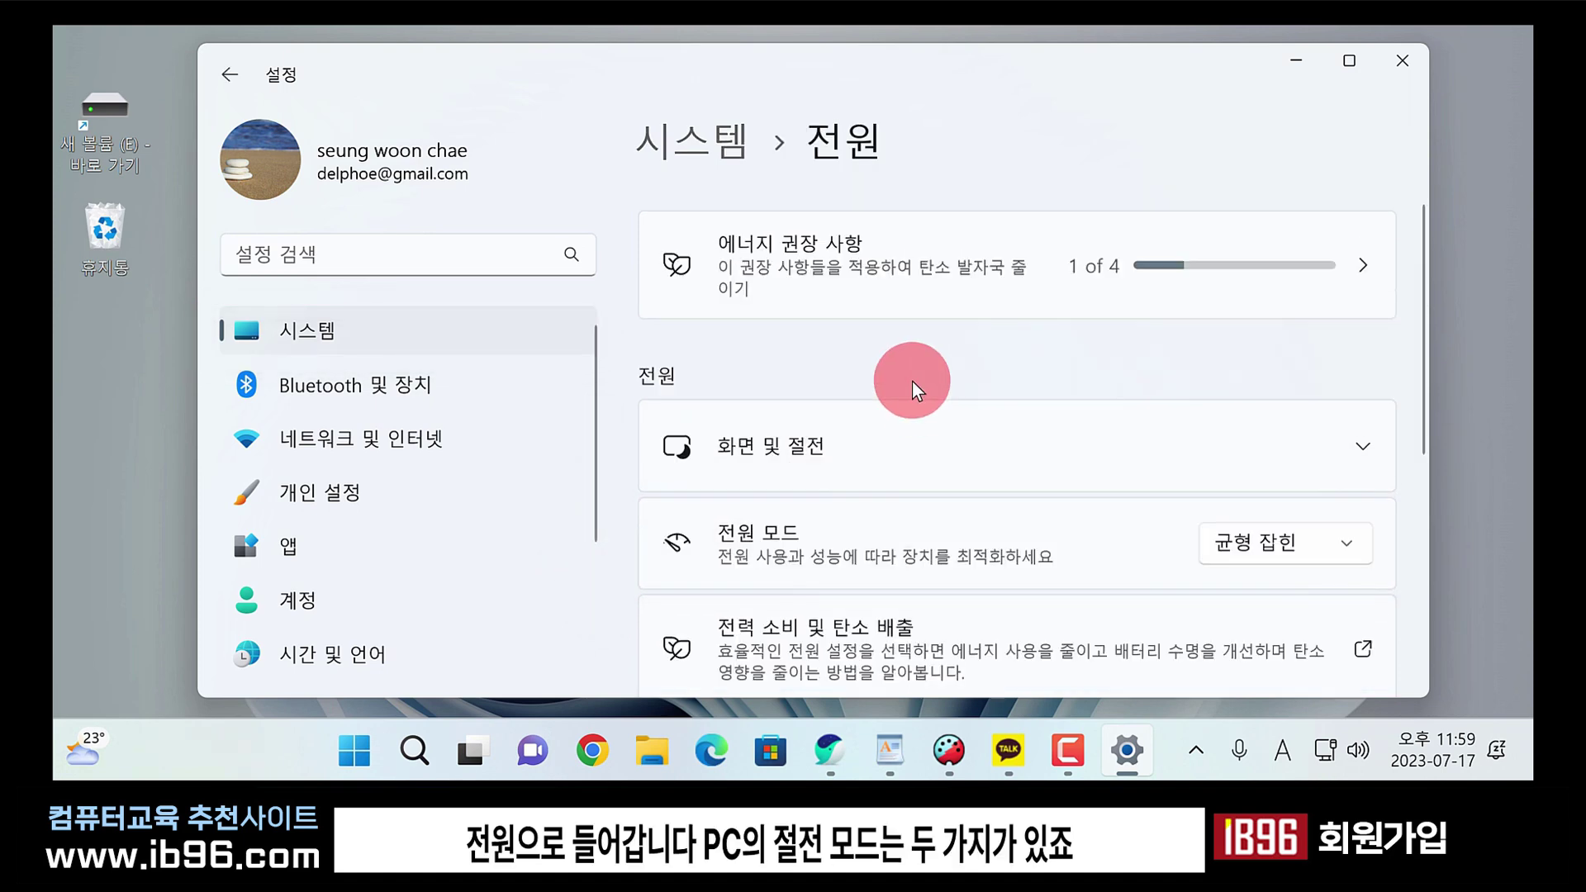
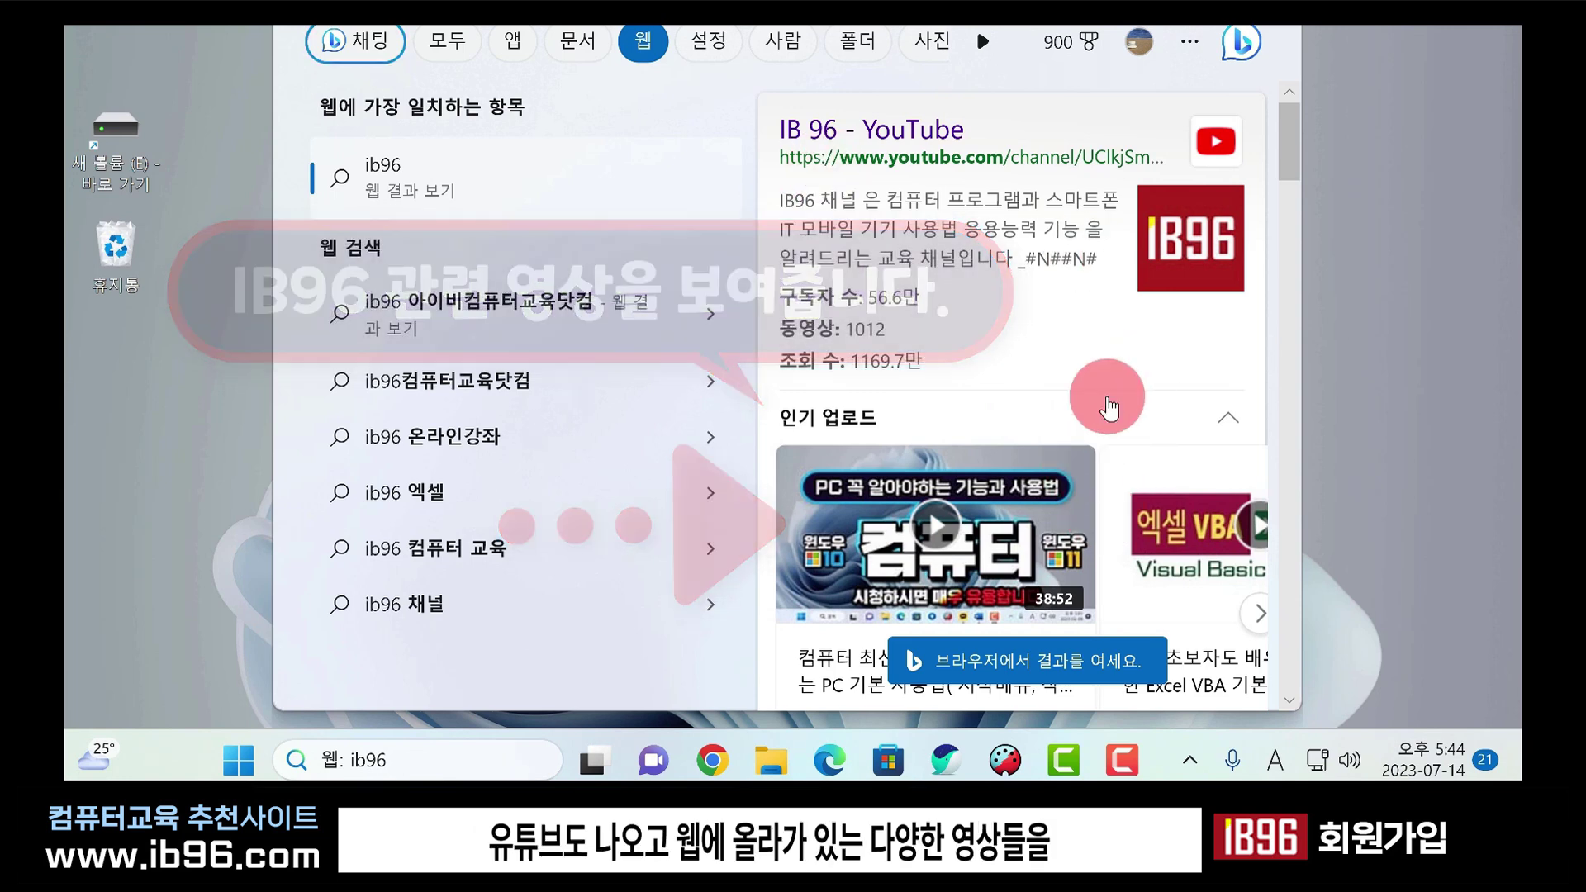
# Browse the ib96 web results in Windows search, and view the pinned apps in the Start menu.
pyautogui.scroll(-5, 1075, 409)
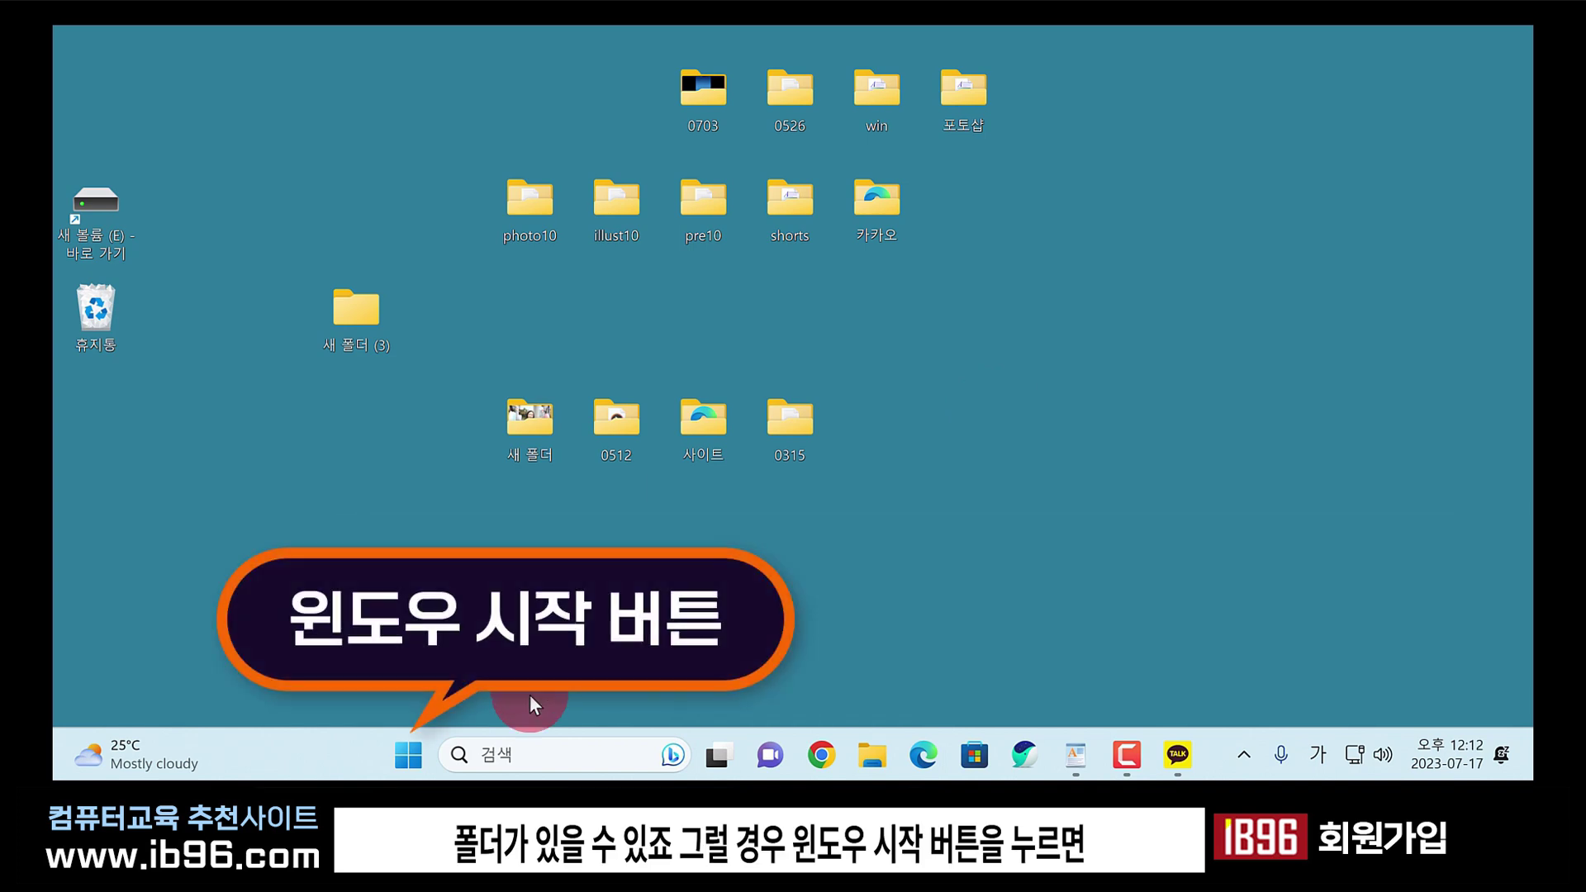
pyautogui.click(408, 756)
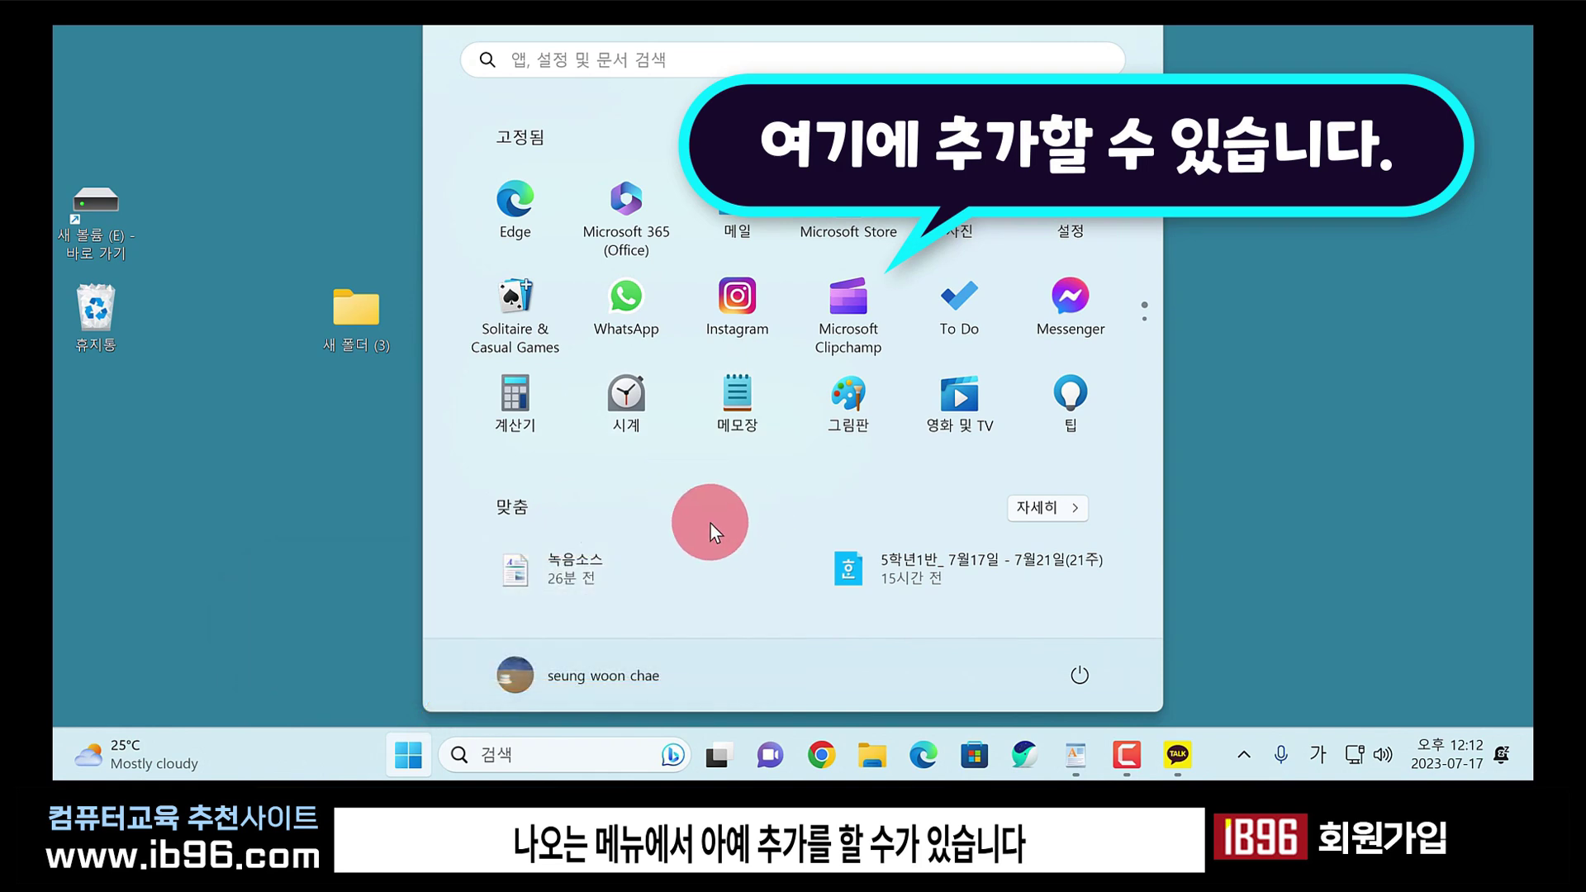
pyautogui.press('Escape')
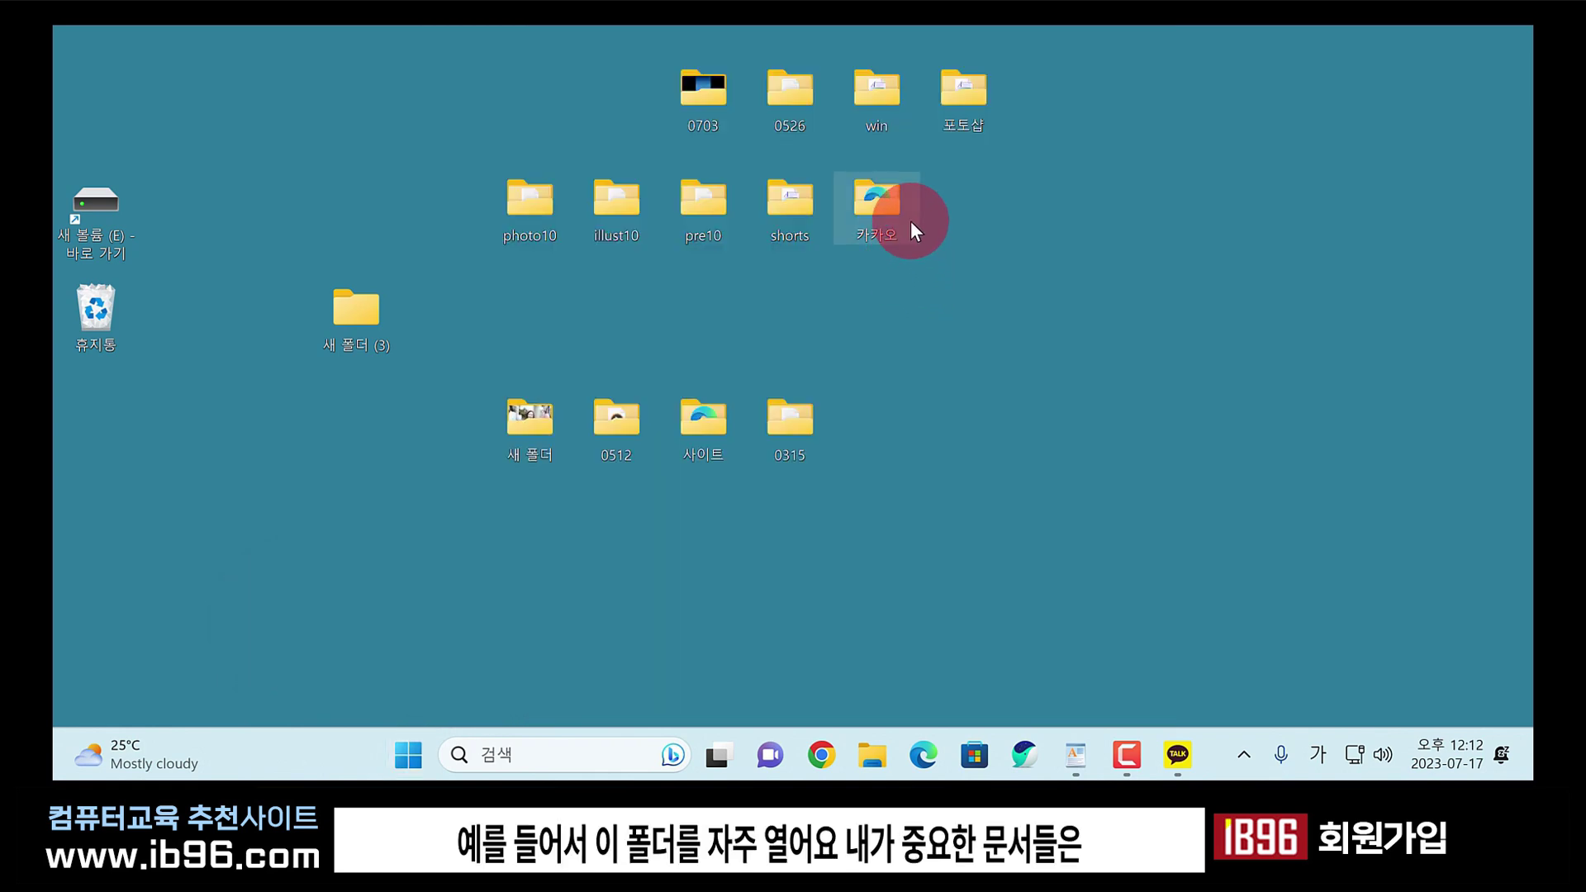
# Move the win folder beside the 카카오 folder on the desktop and pin it to Start.
pyautogui.moveTo(866, 88); pyautogui.dragTo(985, 228)
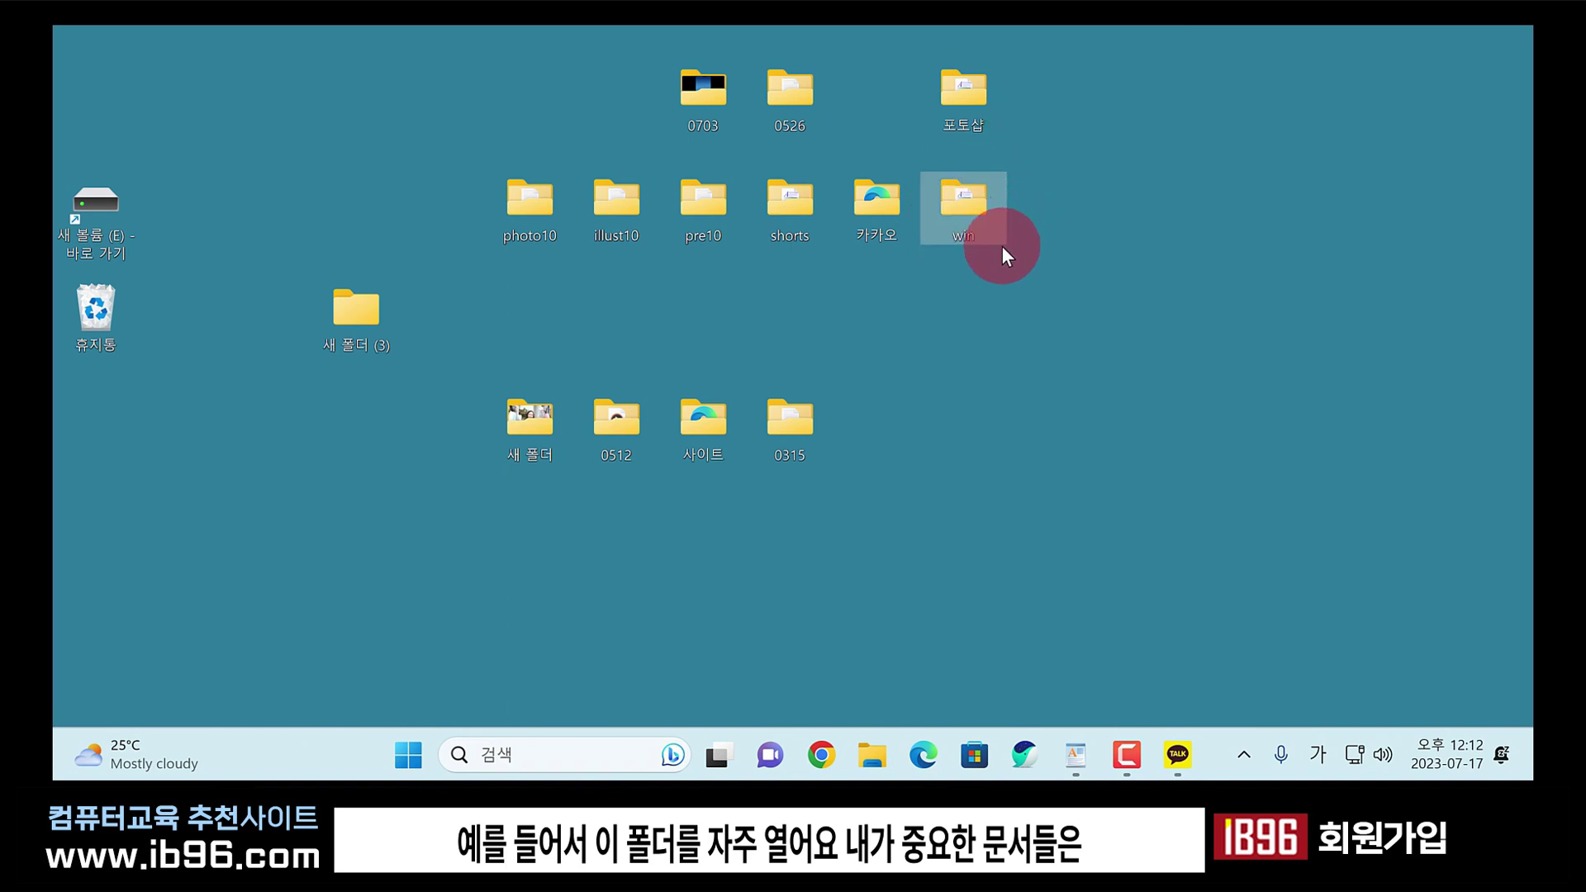
pyautogui.moveTo(975, 216)
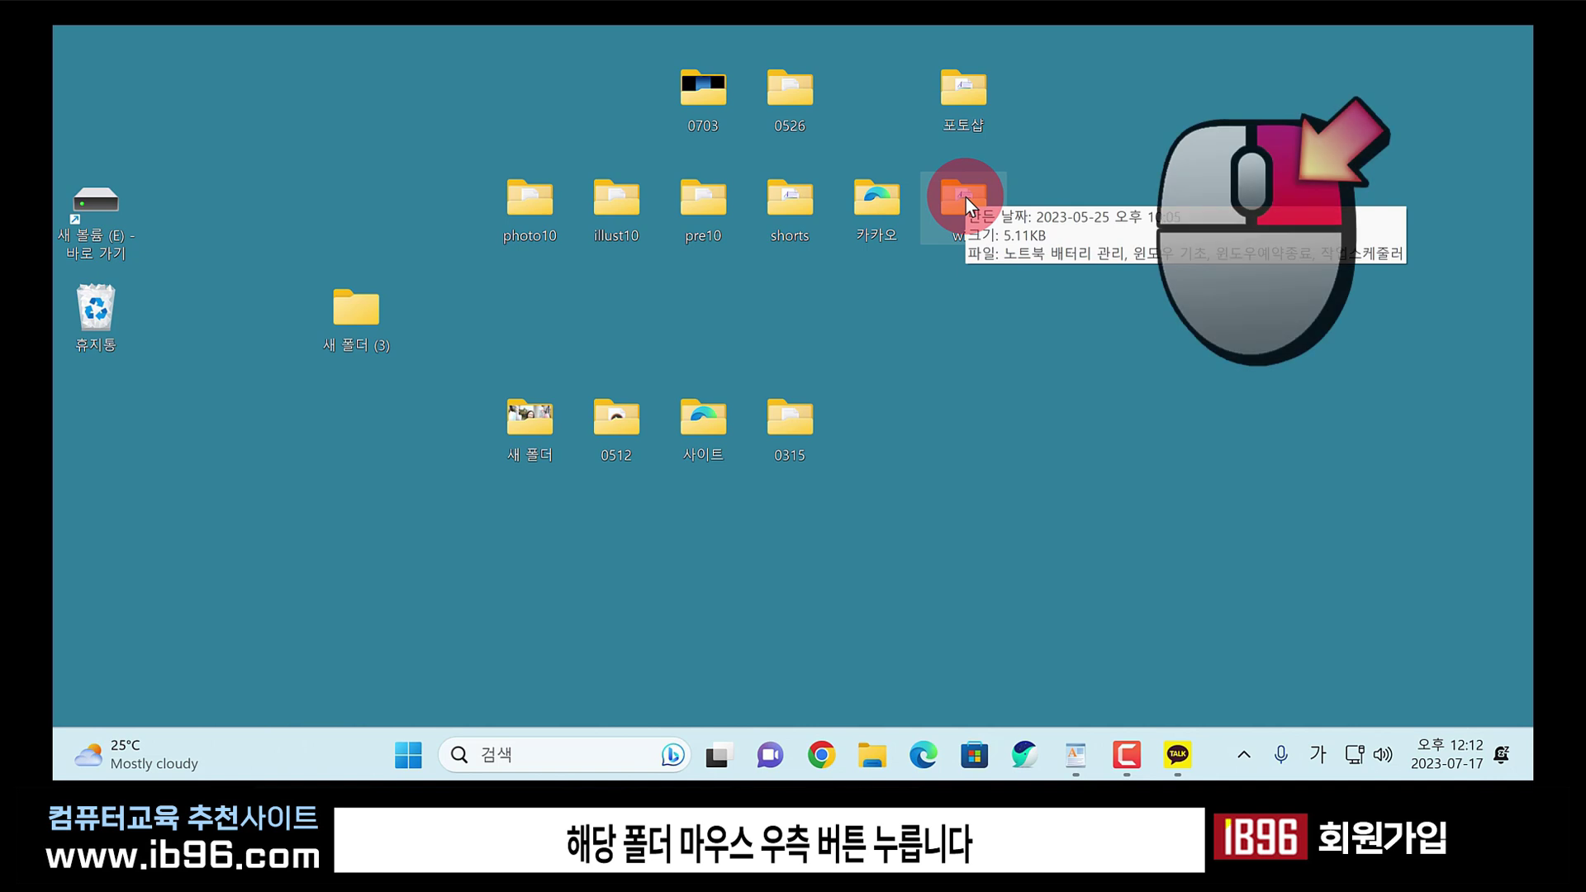
pyautogui.rightClick(965, 198)
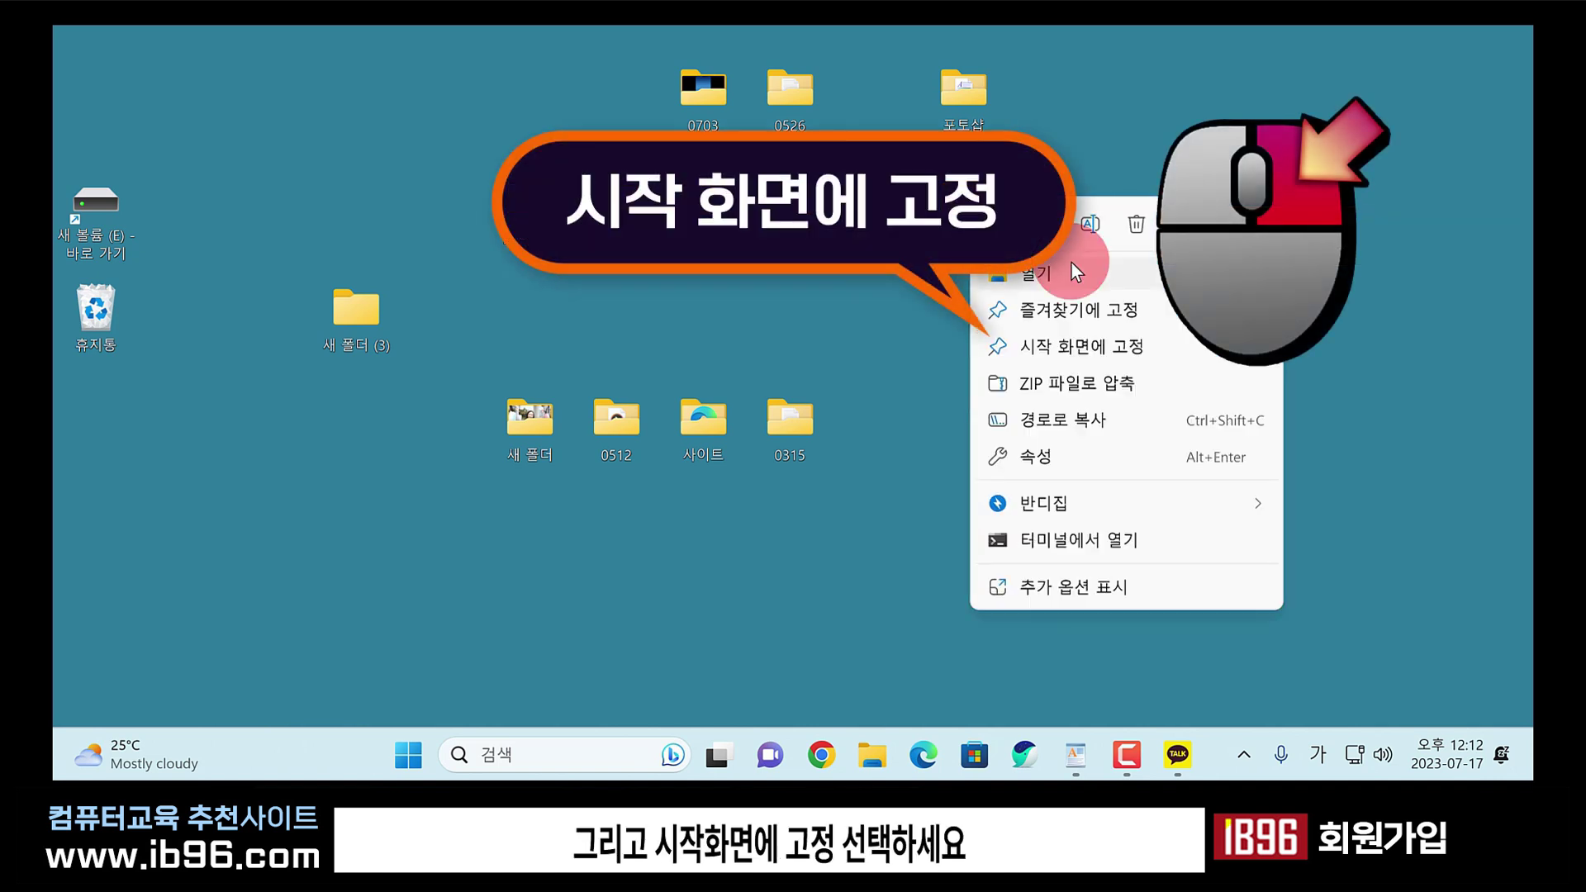
pyautogui.click(1075, 341)
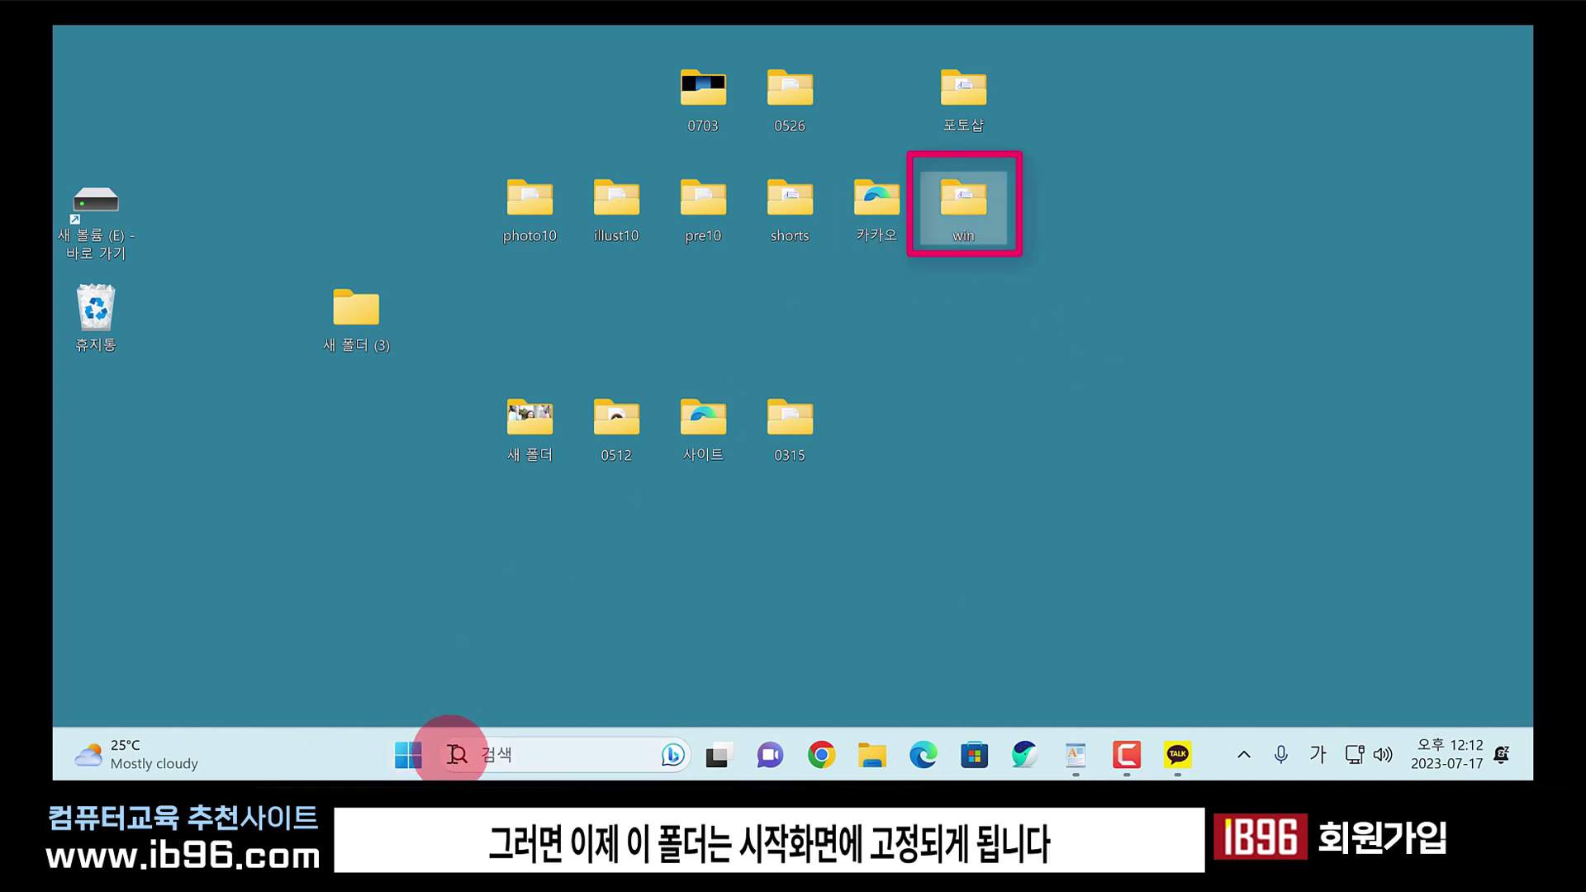
# Open the win folder from the second page of pinned items in Start, and close its window.
pyautogui.click(410, 758)
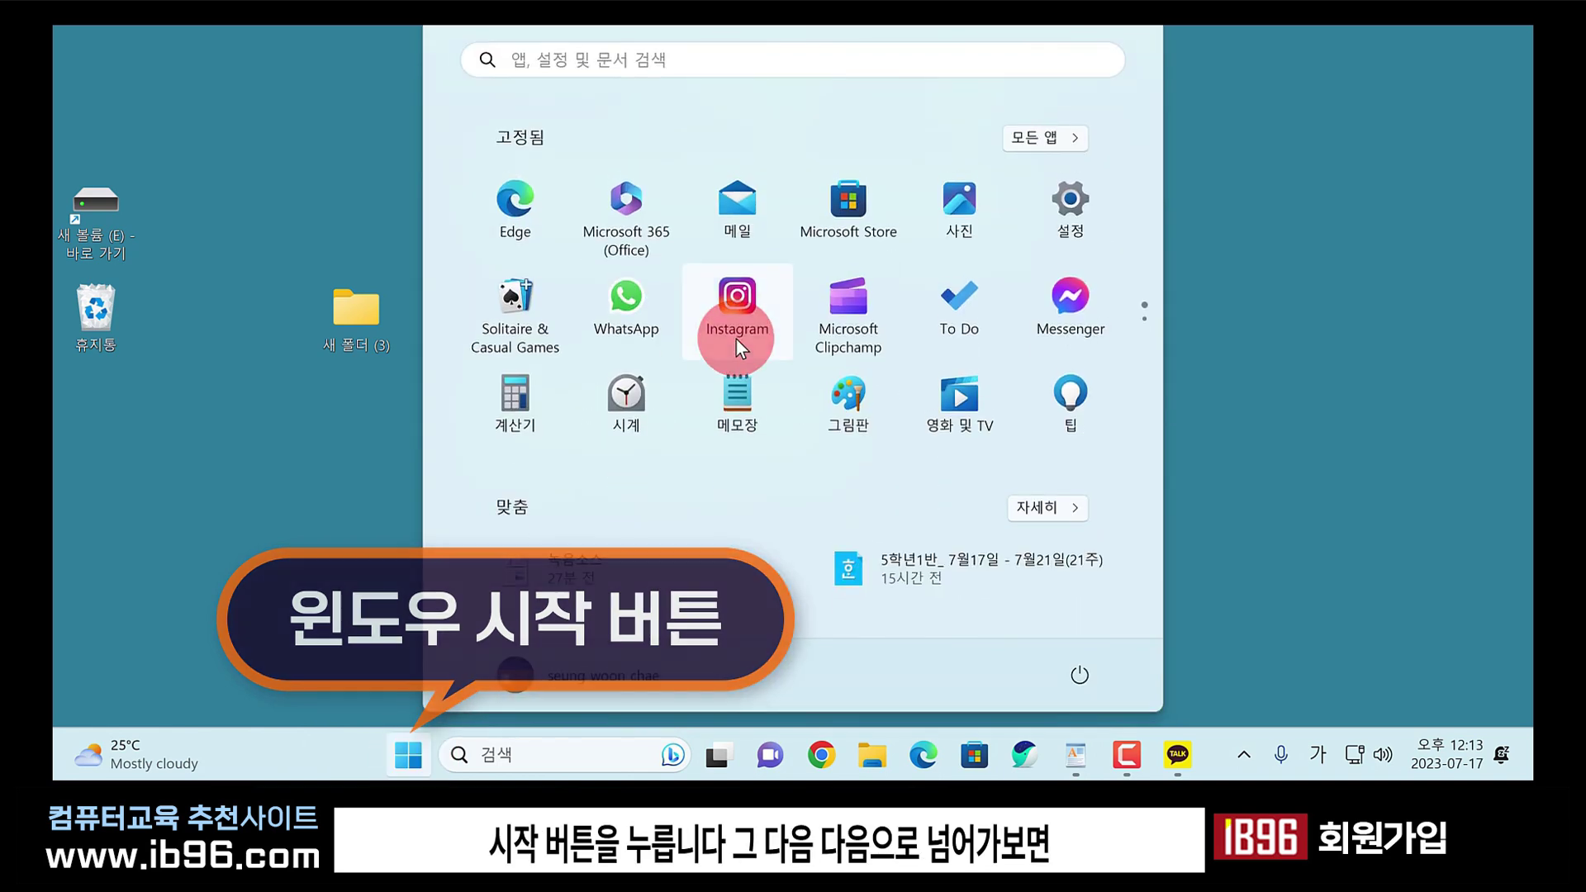
pyautogui.scroll(-1, 736, 339)
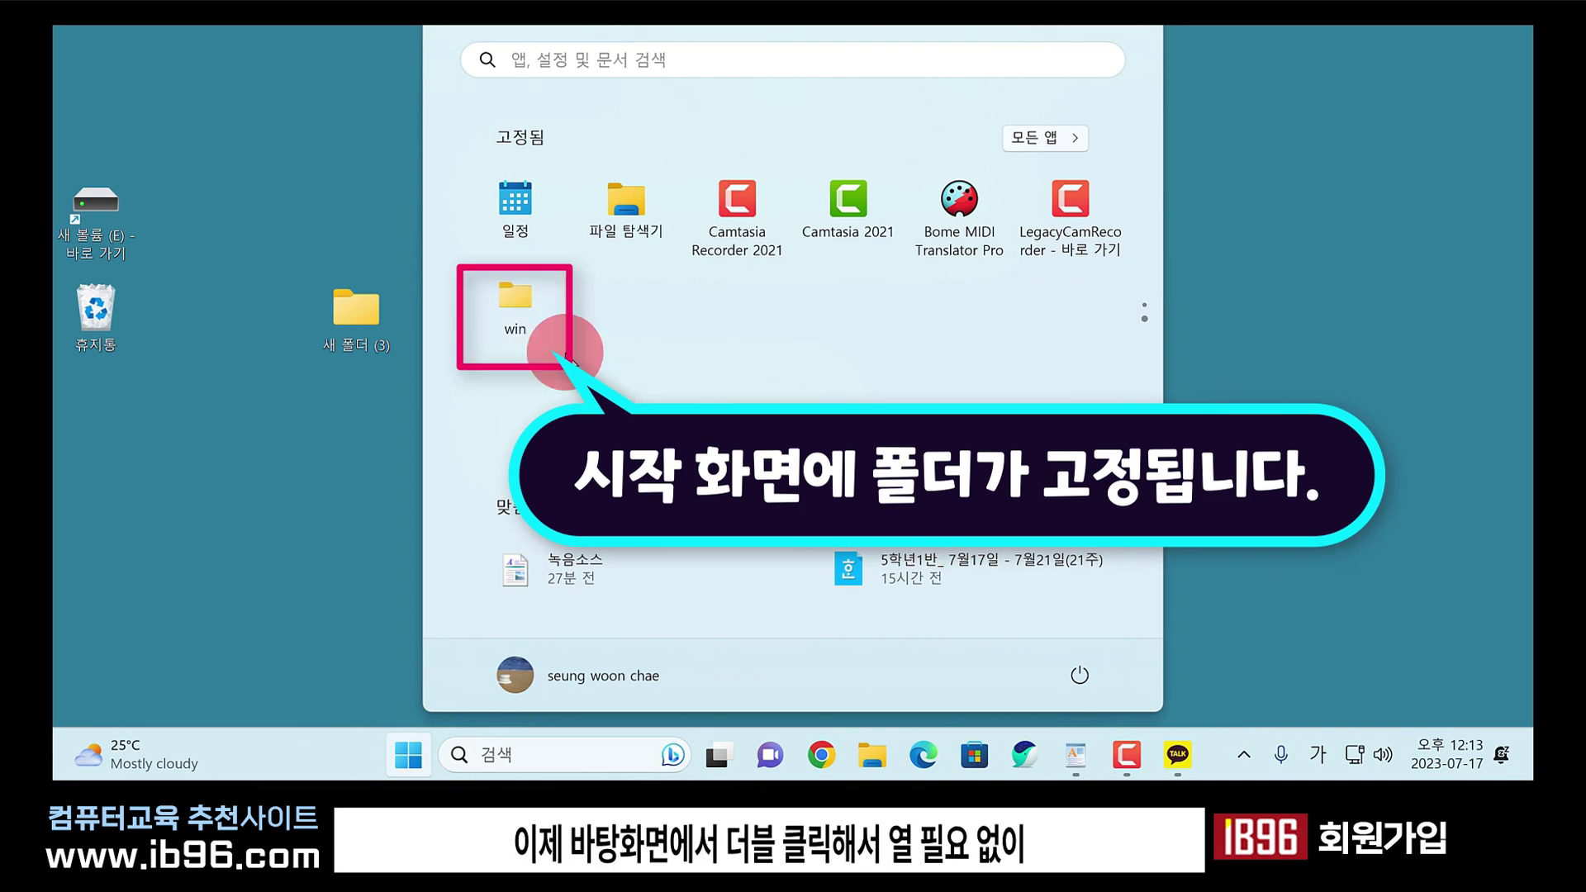
pyautogui.click(516, 297)
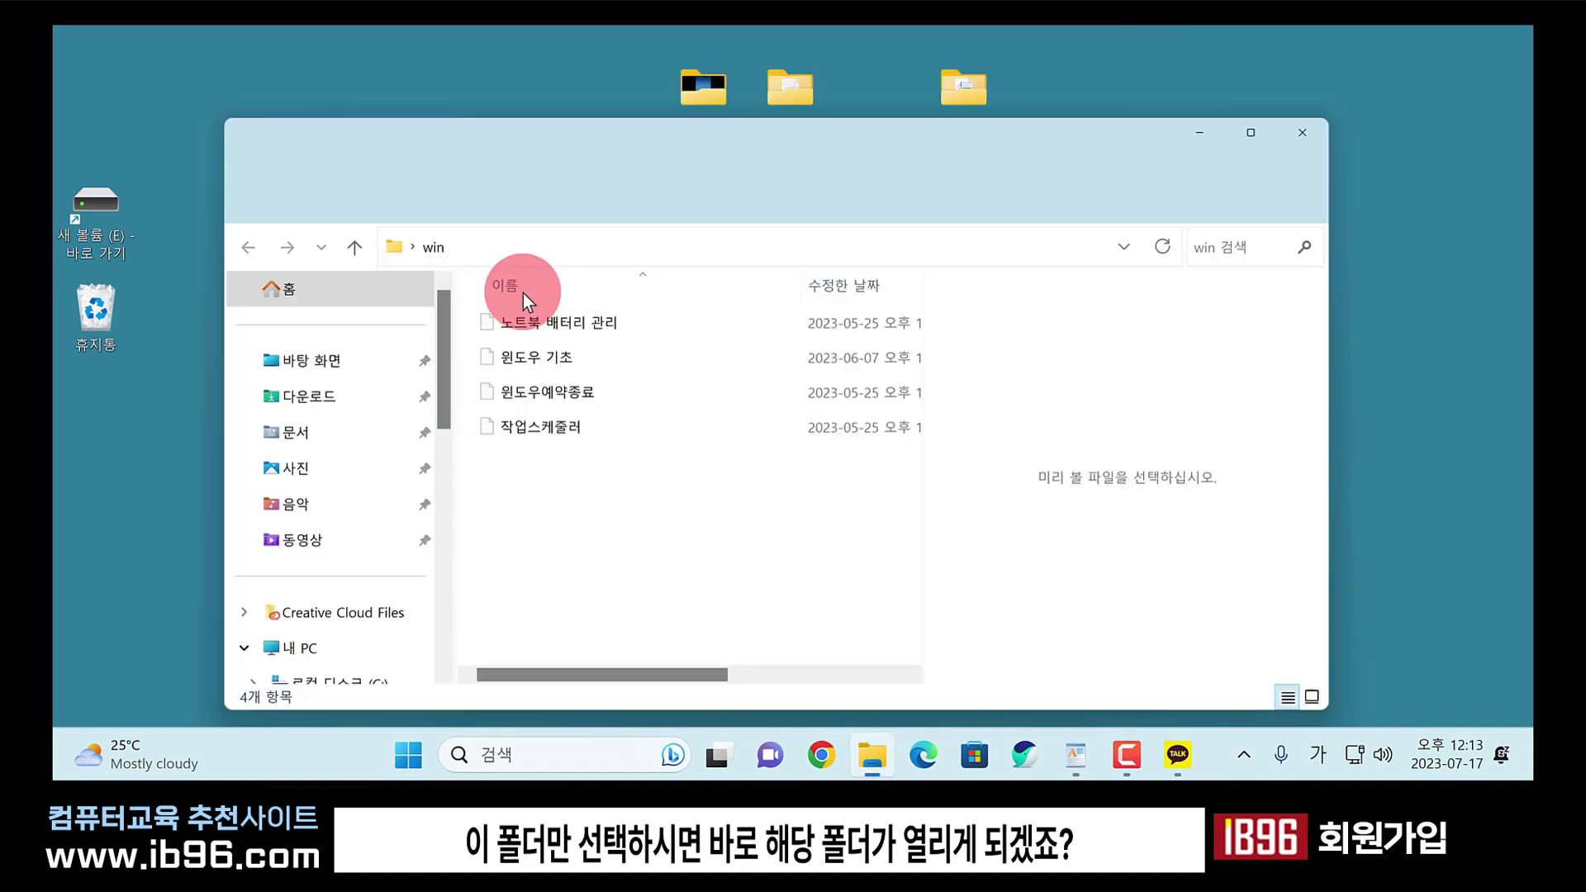
pyautogui.click(1321, 125)
pyautogui.moveTo(971, 191)
pyautogui.mouseDown()
pyautogui.moveTo(959, 296)
pyautogui.moveTo(1016, 234)
pyautogui.moveTo(967, 209)
pyautogui.mouseUp()
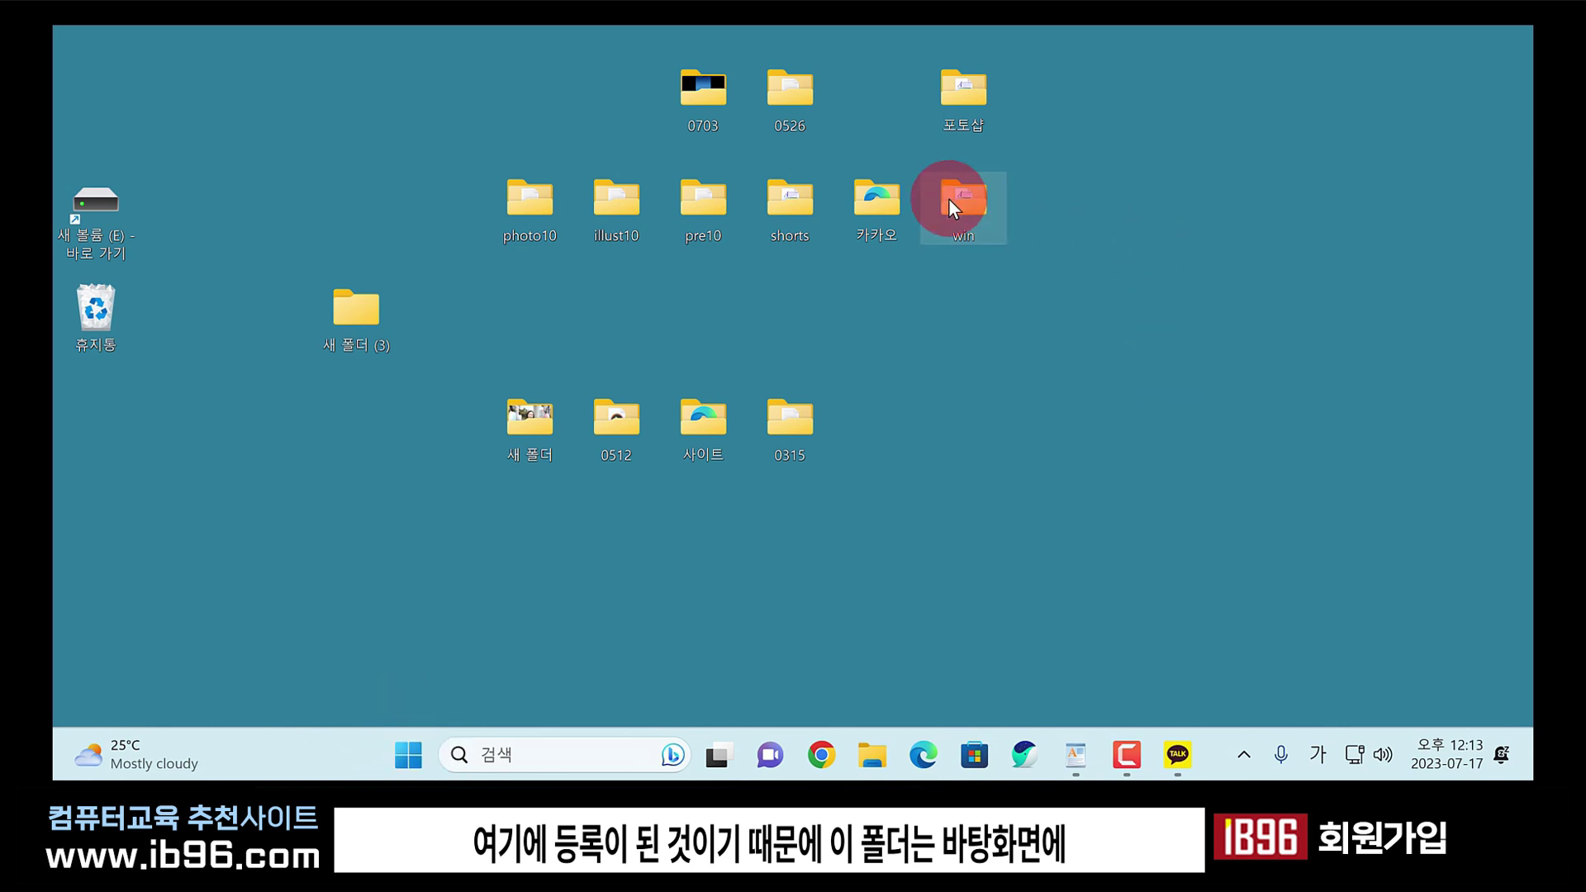
pyautogui.moveTo(954, 207)
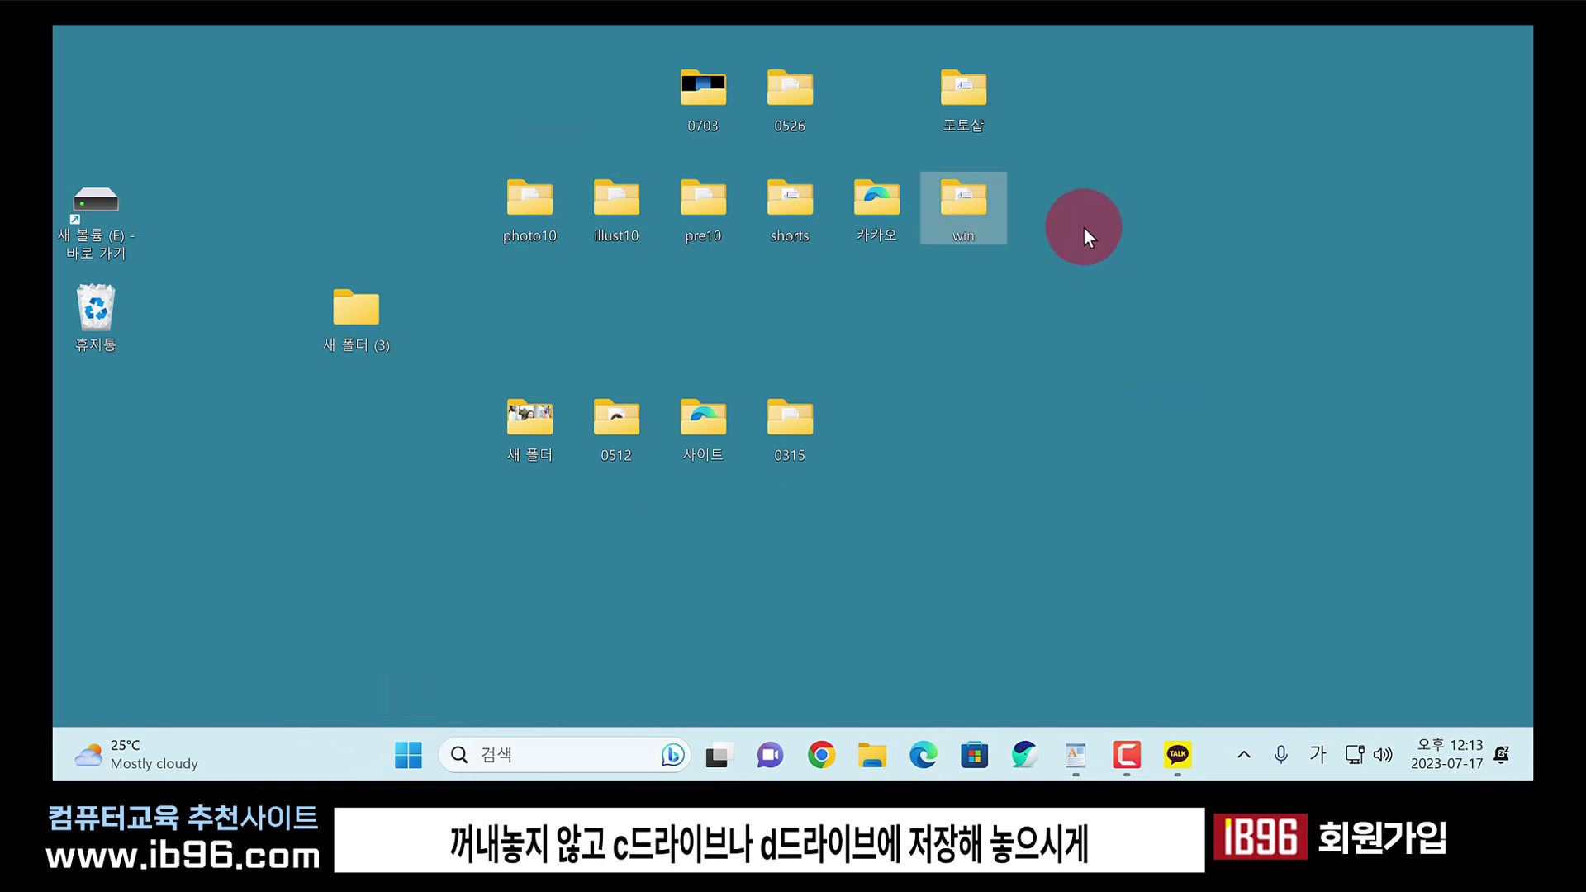
# View the contents of the C: and Data (D:) drives in File Explorer, and close the window.
pyautogui.press('super+e')
pyautogui.click(346, 398)
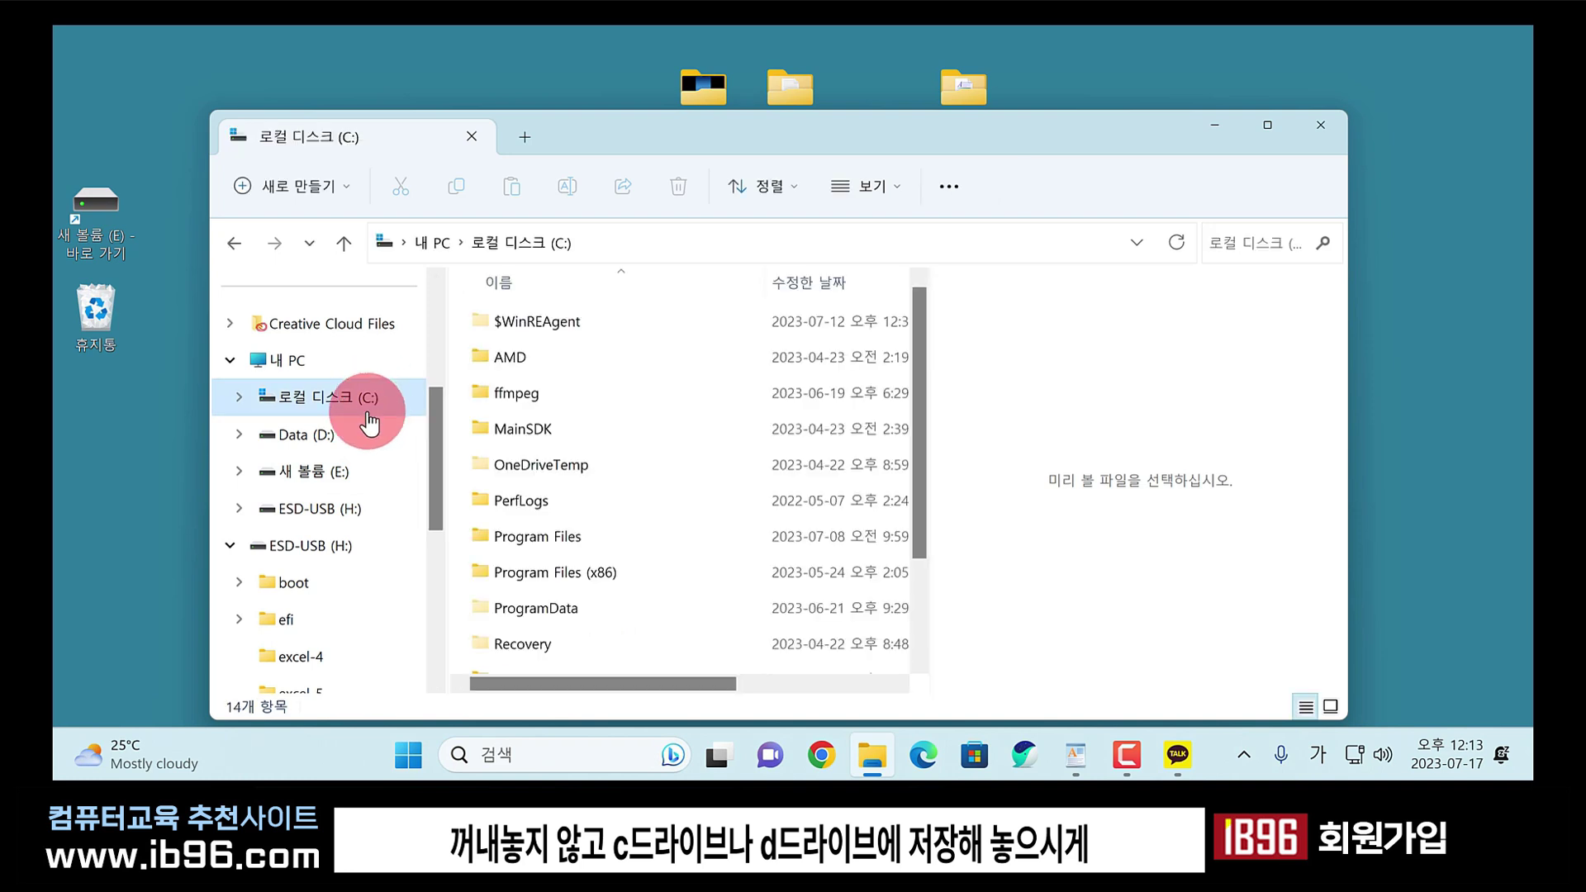
pyautogui.click(342, 436)
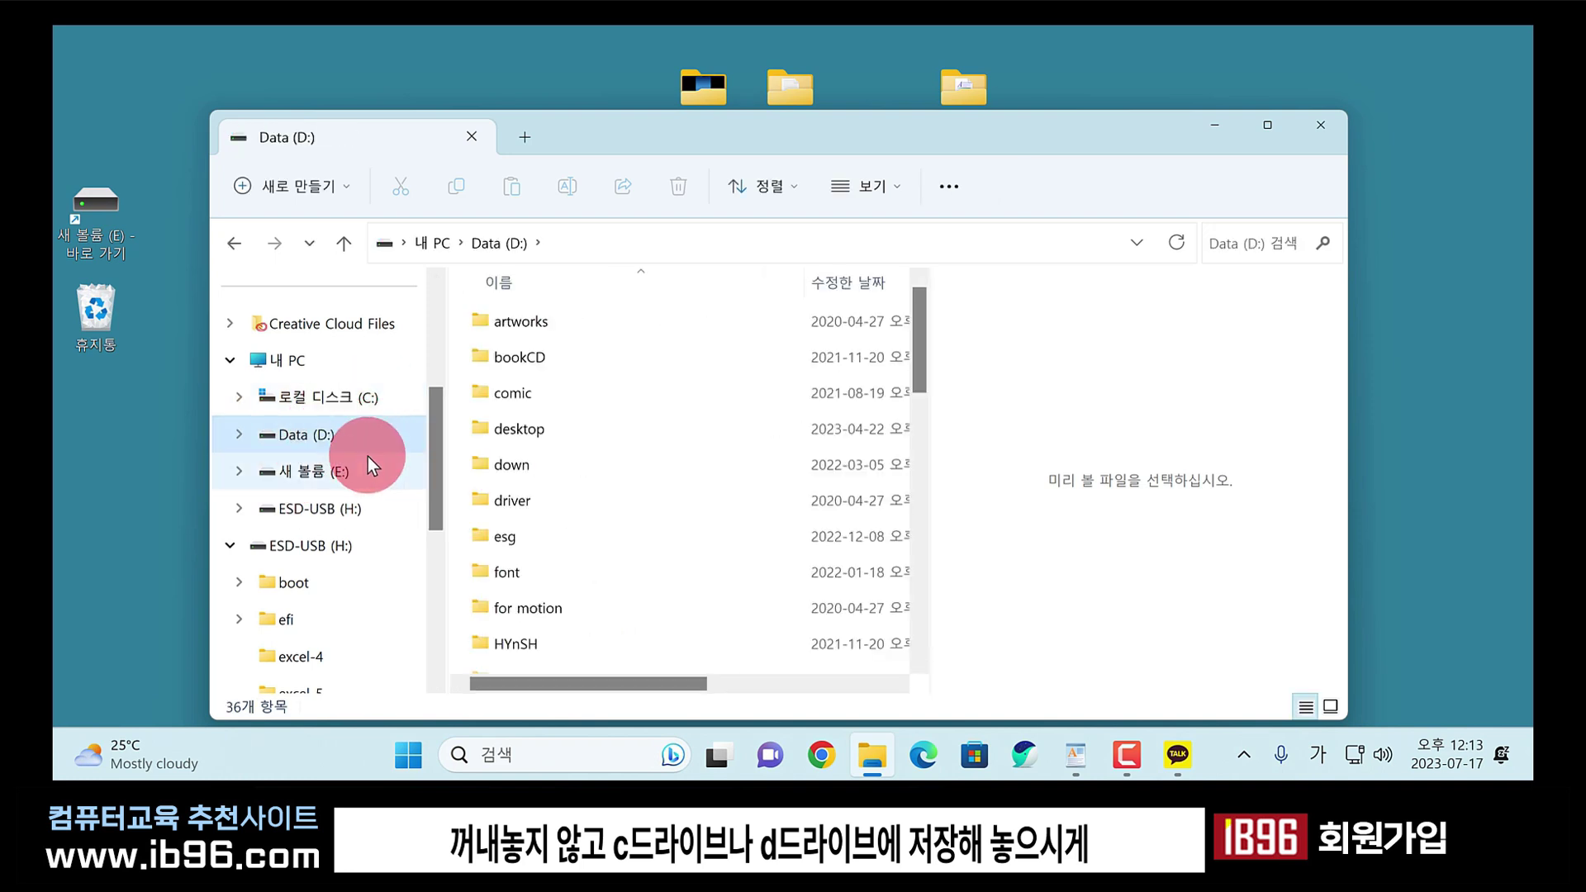
pyautogui.moveTo(945, 132); pyautogui.dragTo(1044, 291)
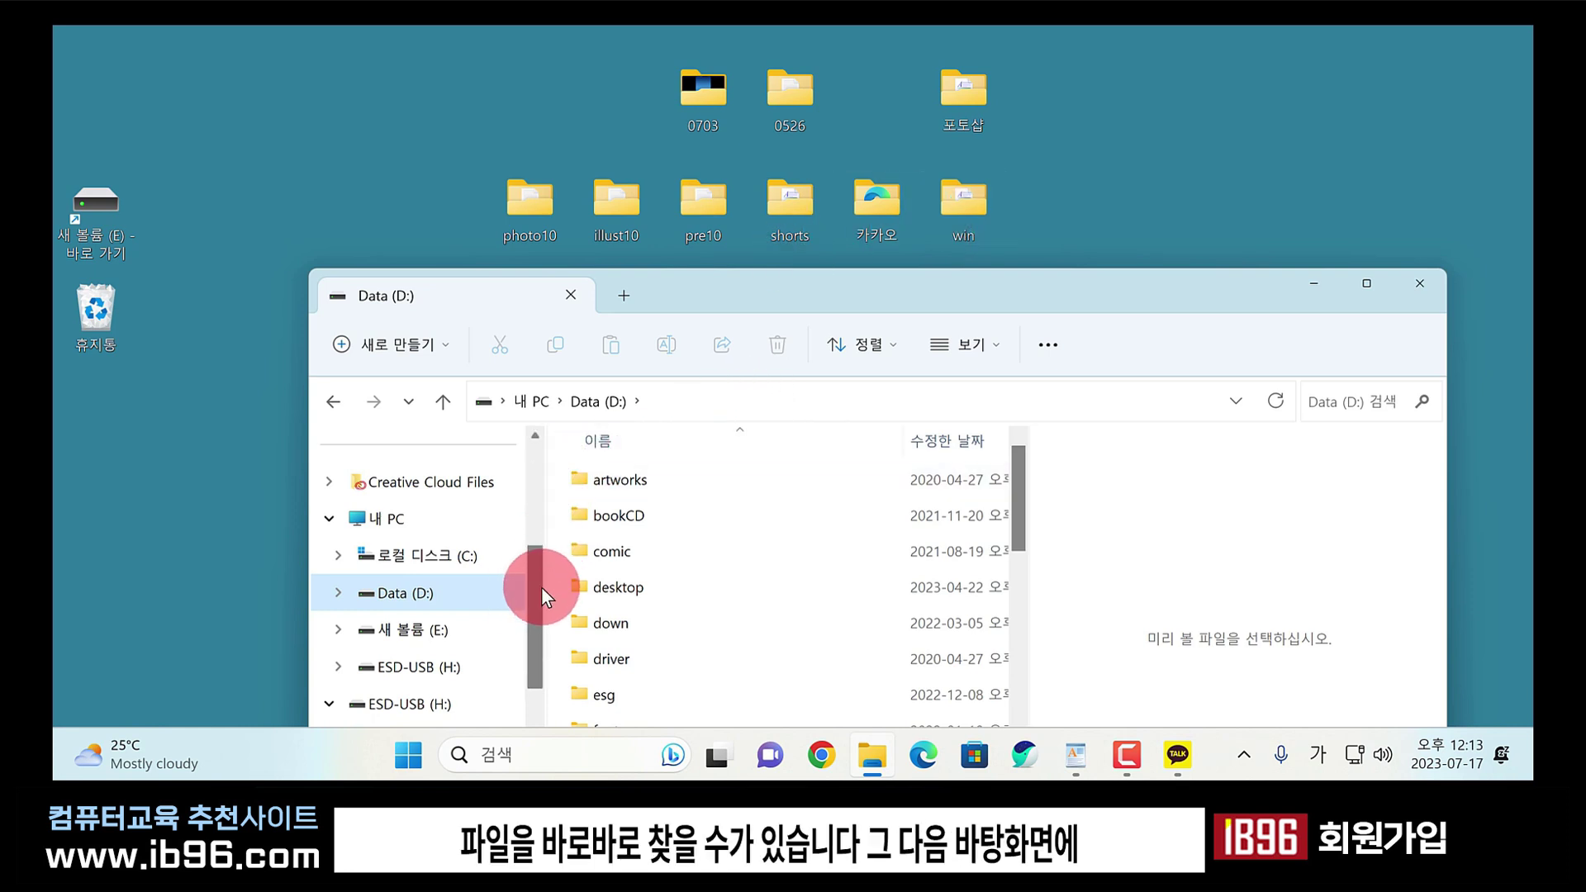
pyautogui.click(1419, 283)
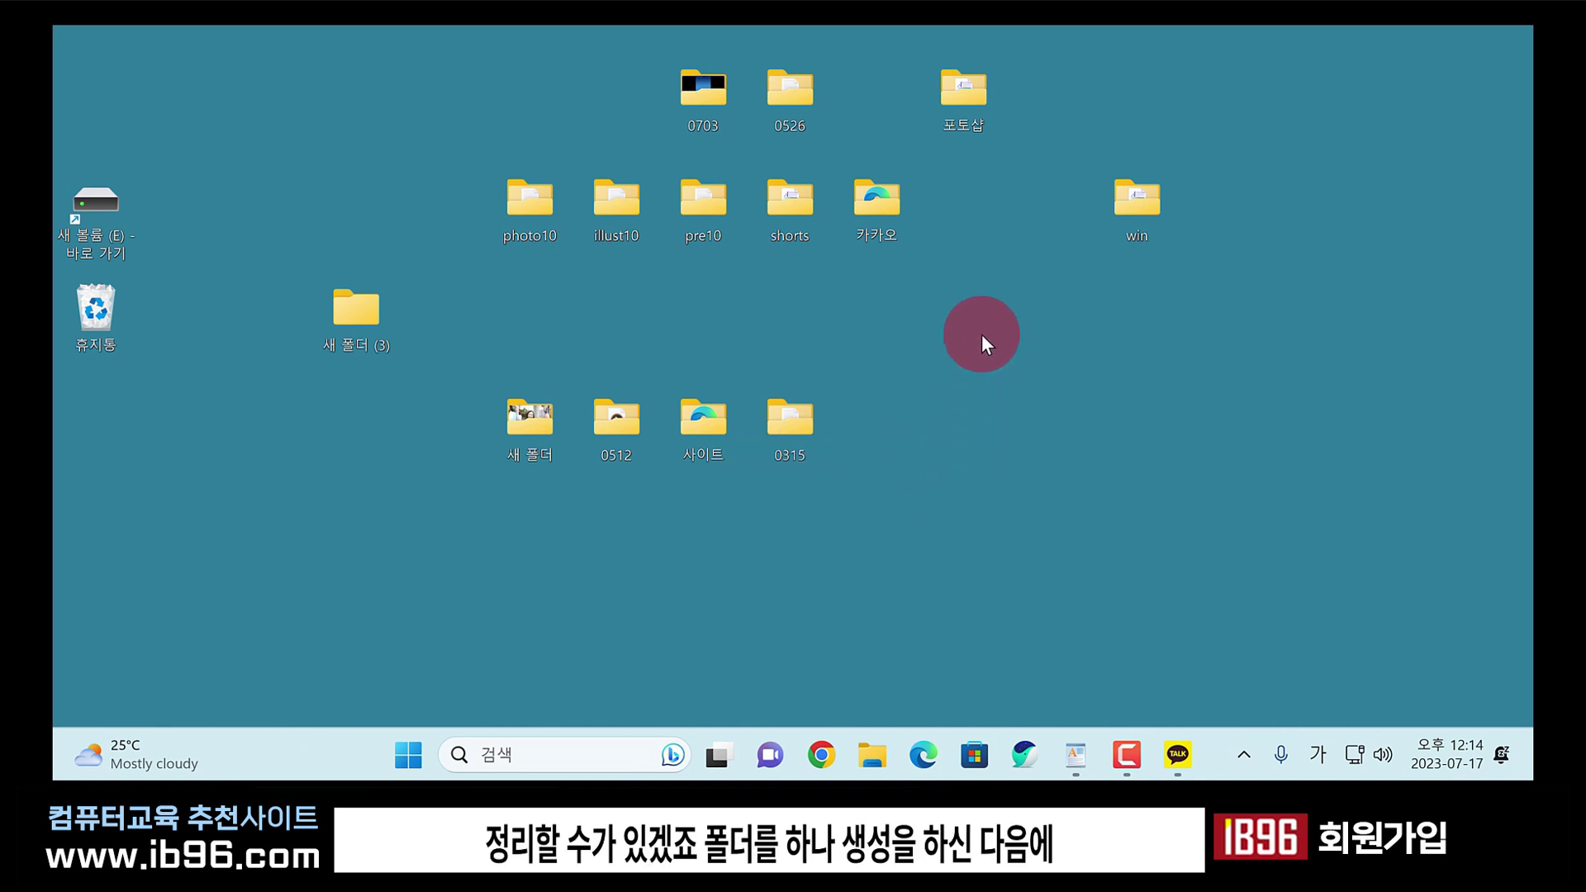
# Rename the 새 폴더 (3) desktop folder as 바탕화면 and move all other desktop folders except win into it.
pyautogui.moveTo(356, 314); pyautogui.dragTo(990, 343)
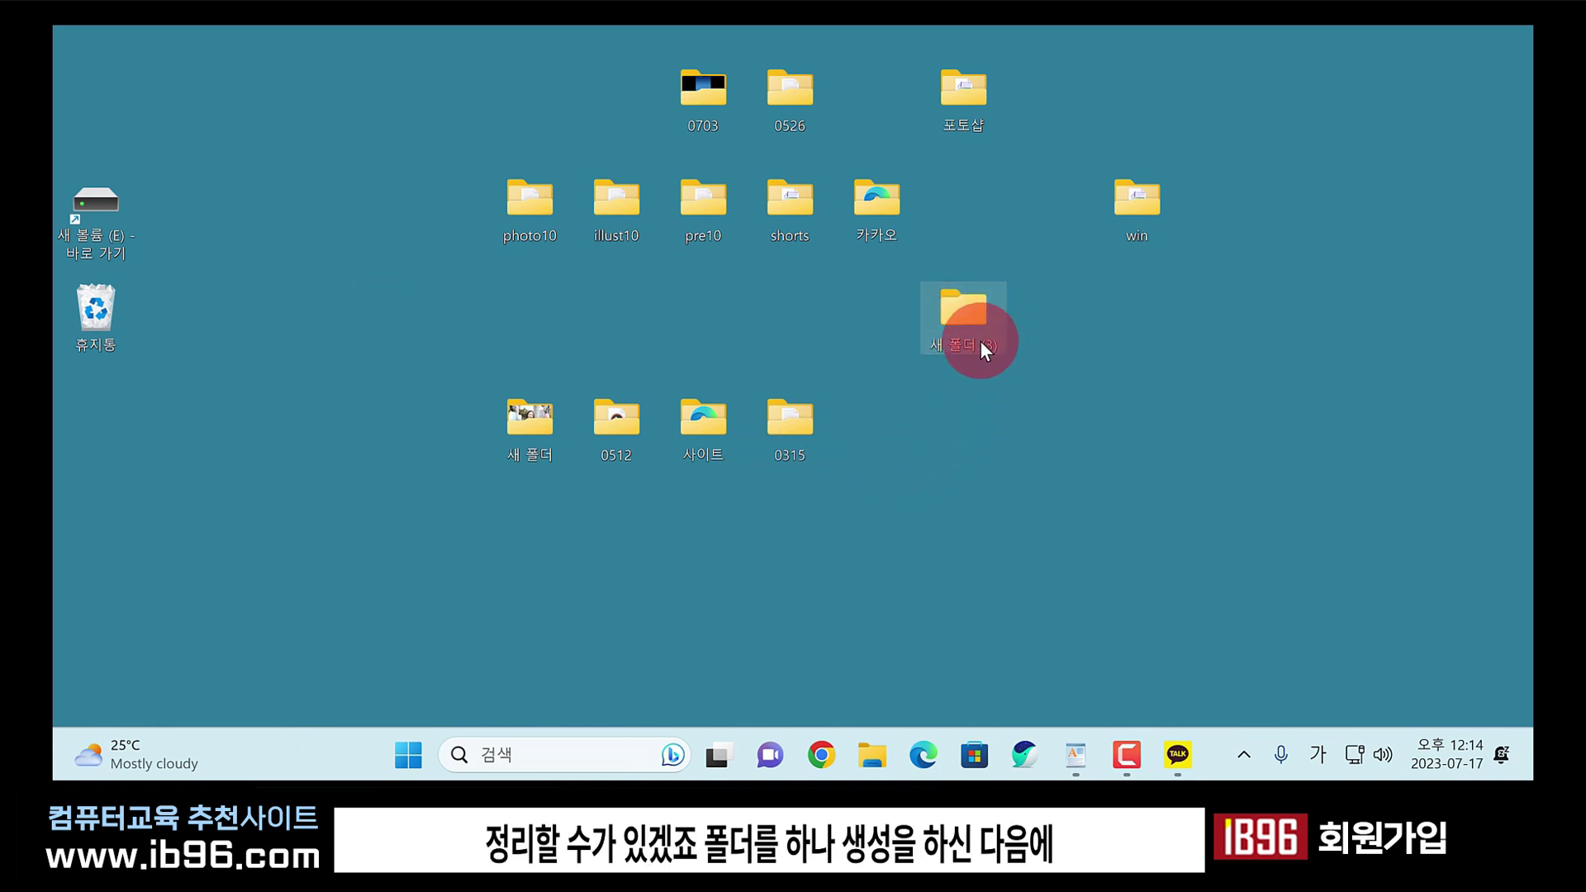
pyautogui.press('F2')
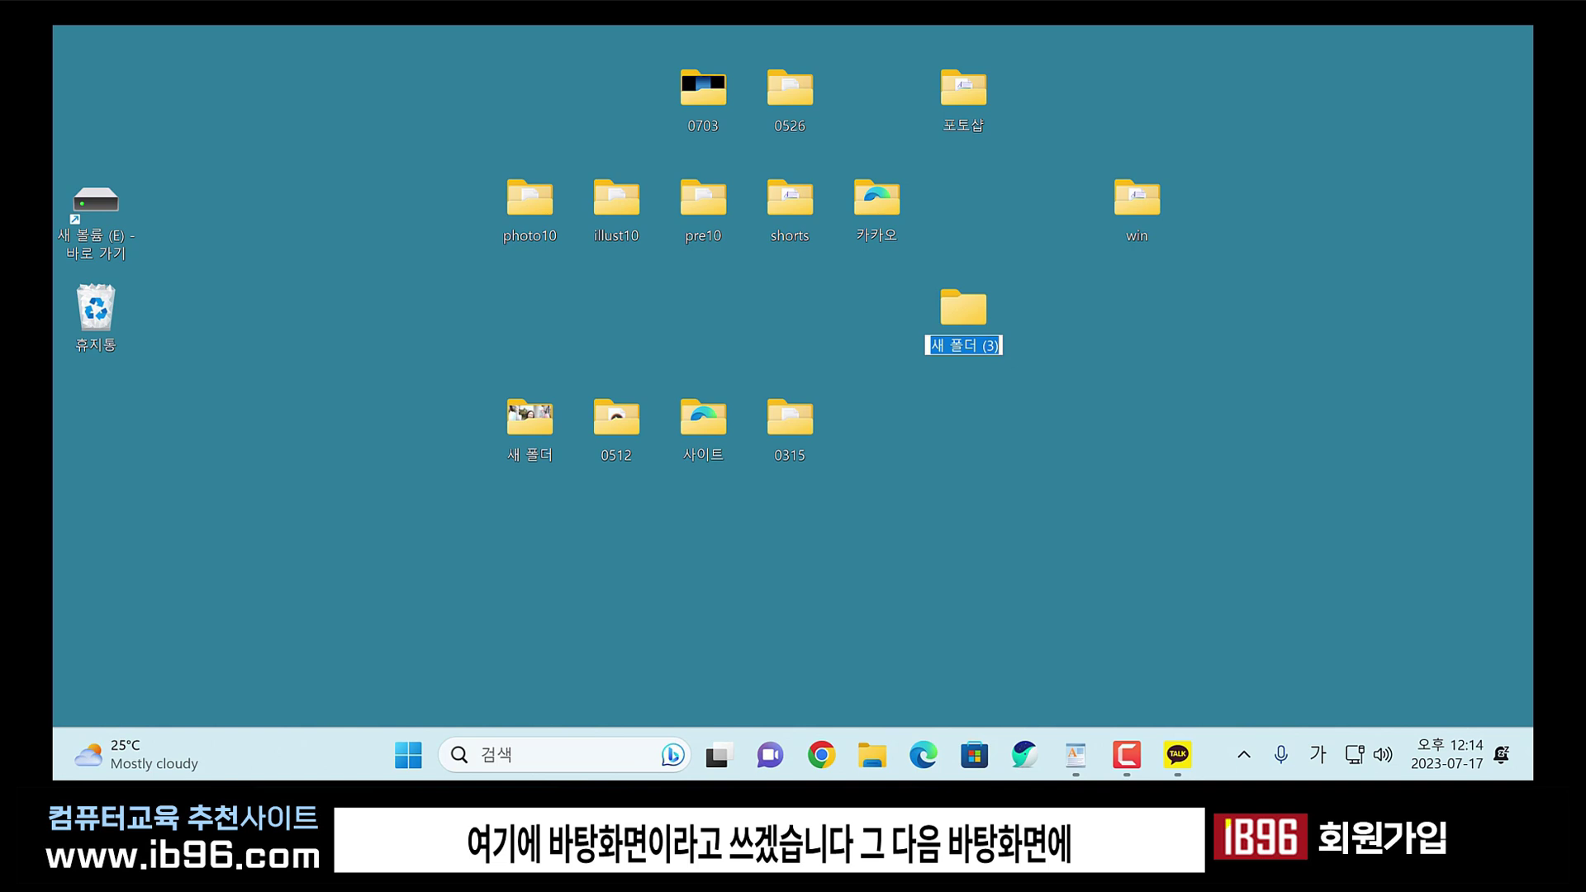
pyautogui.write('바탕화면')
pyautogui.click(754, 226)
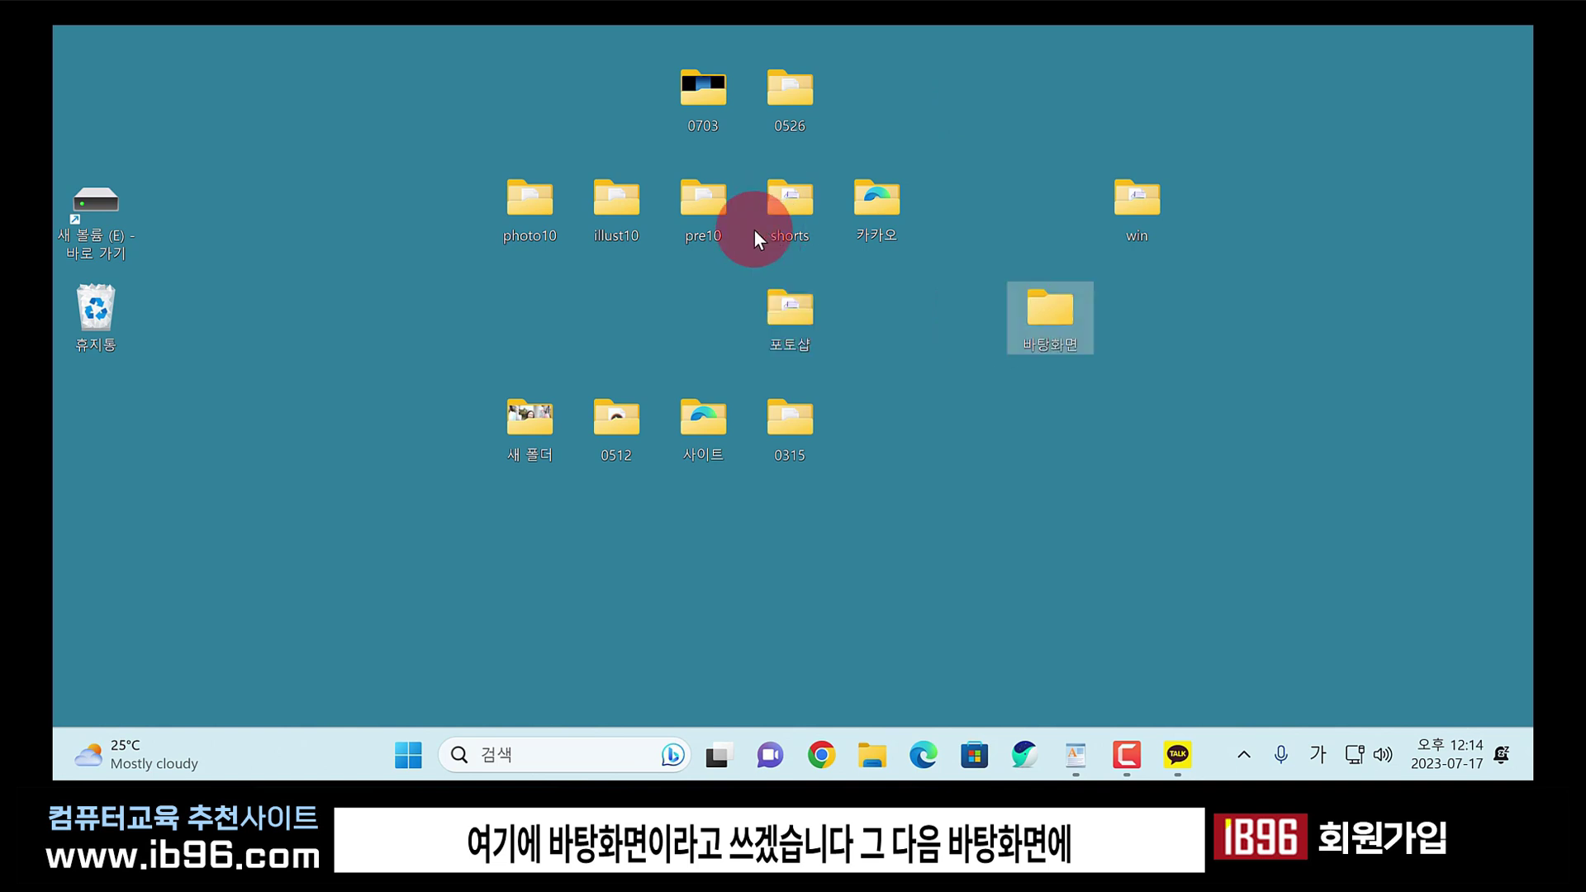
pyautogui.moveTo(393, 71); pyautogui.dragTo(934, 499)
pyautogui.moveTo(877, 187); pyautogui.dragTo(1065, 315)
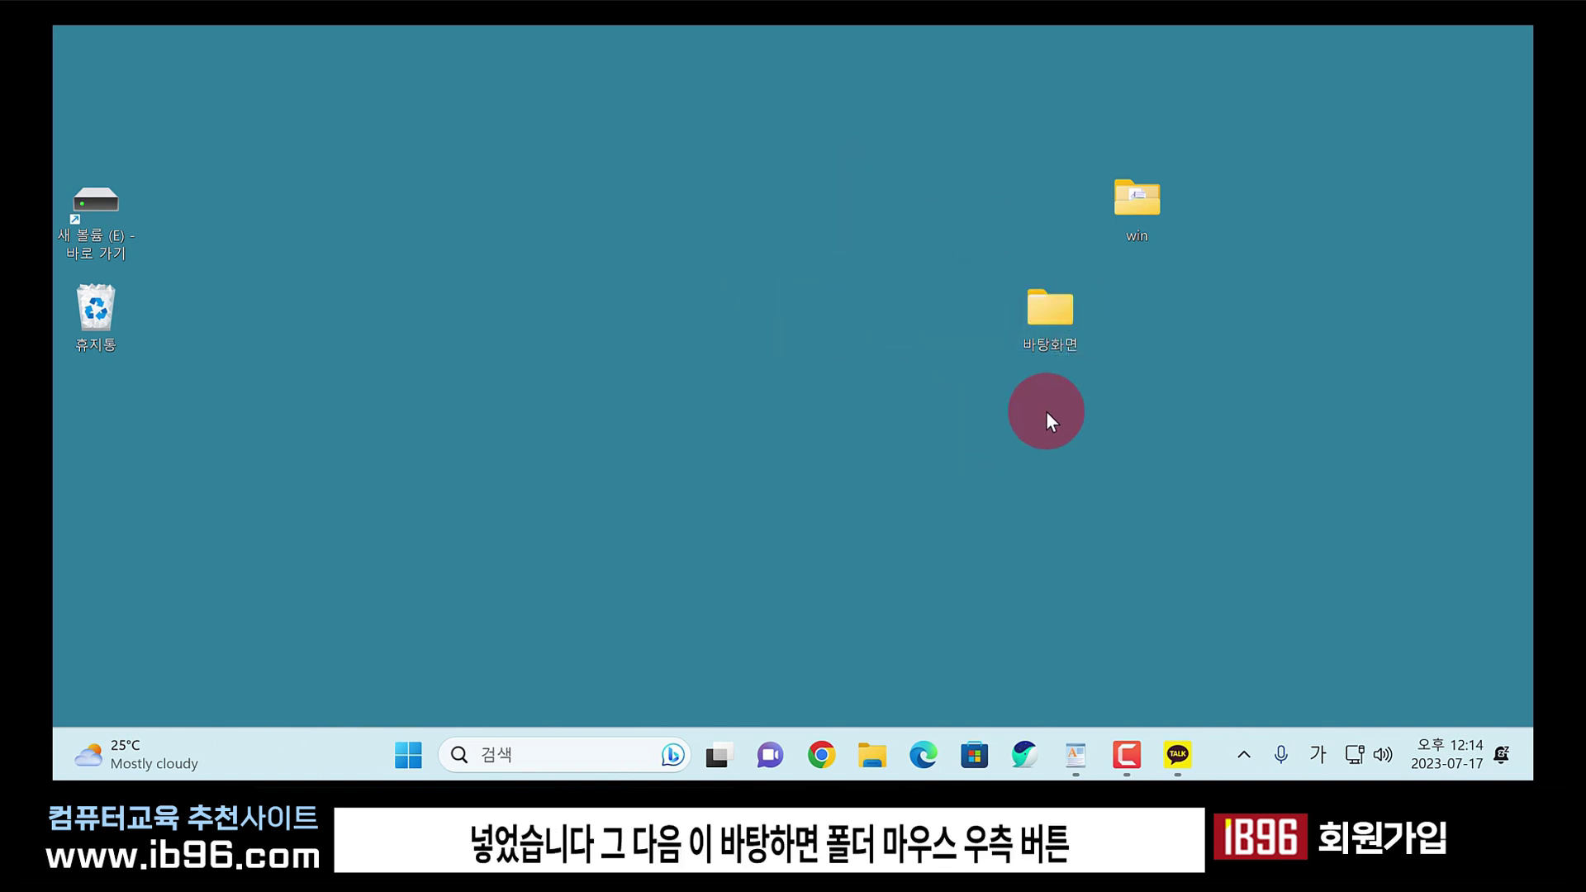
# Pin the 바탕화면 folder to Start and move it from the desktop into the local disk (C:).
pyautogui.rightClick(1043, 308)
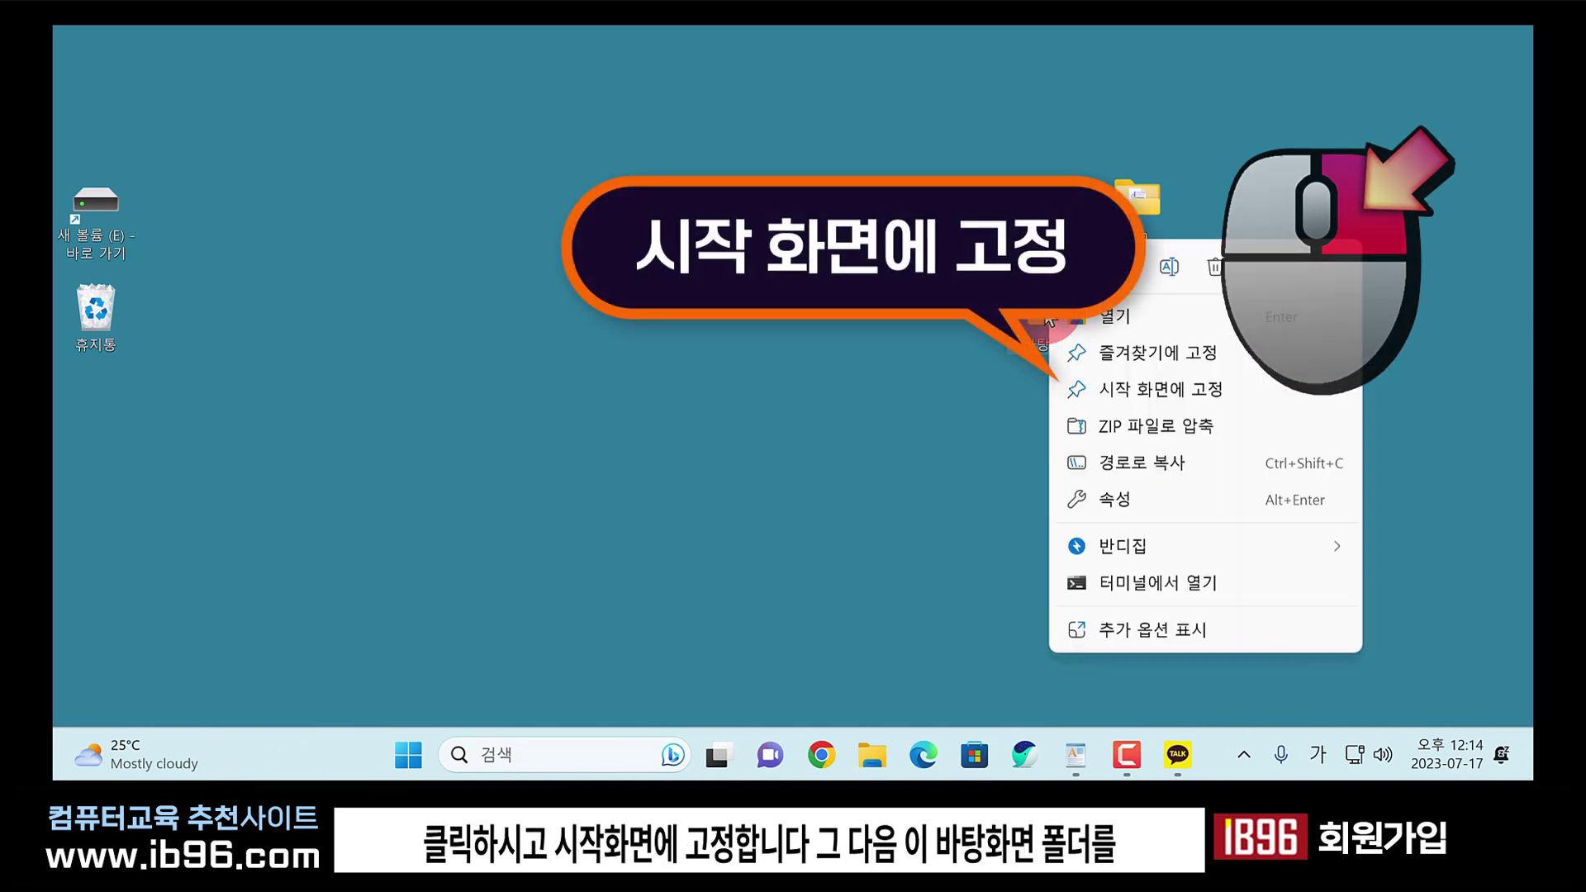
pyautogui.click(1150, 386)
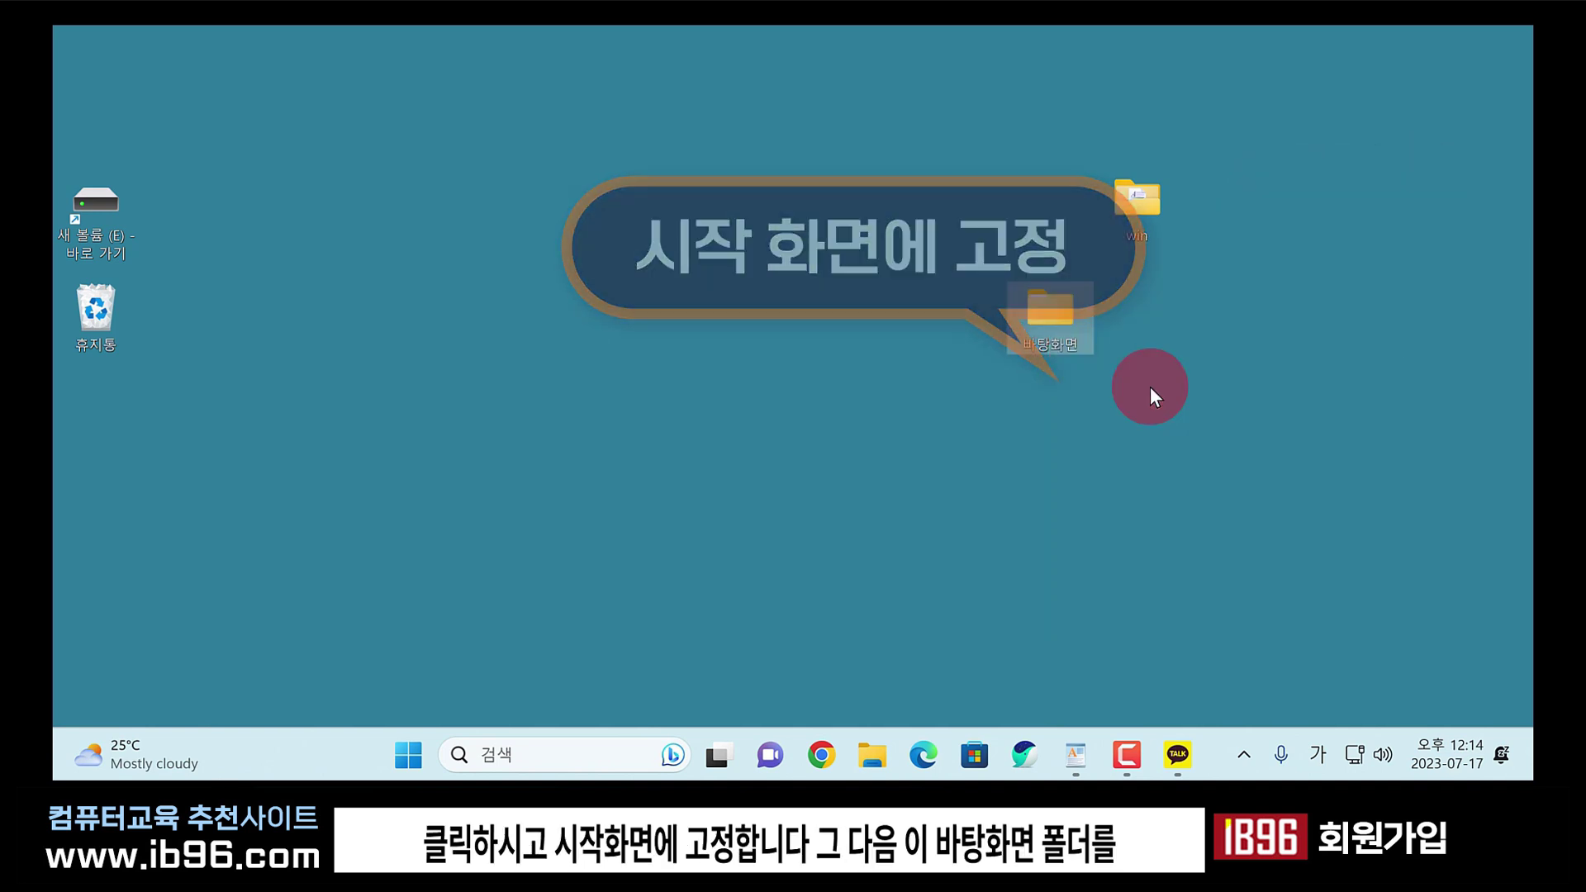
pyautogui.moveTo(1074, 317); pyautogui.dragTo(742, 317)
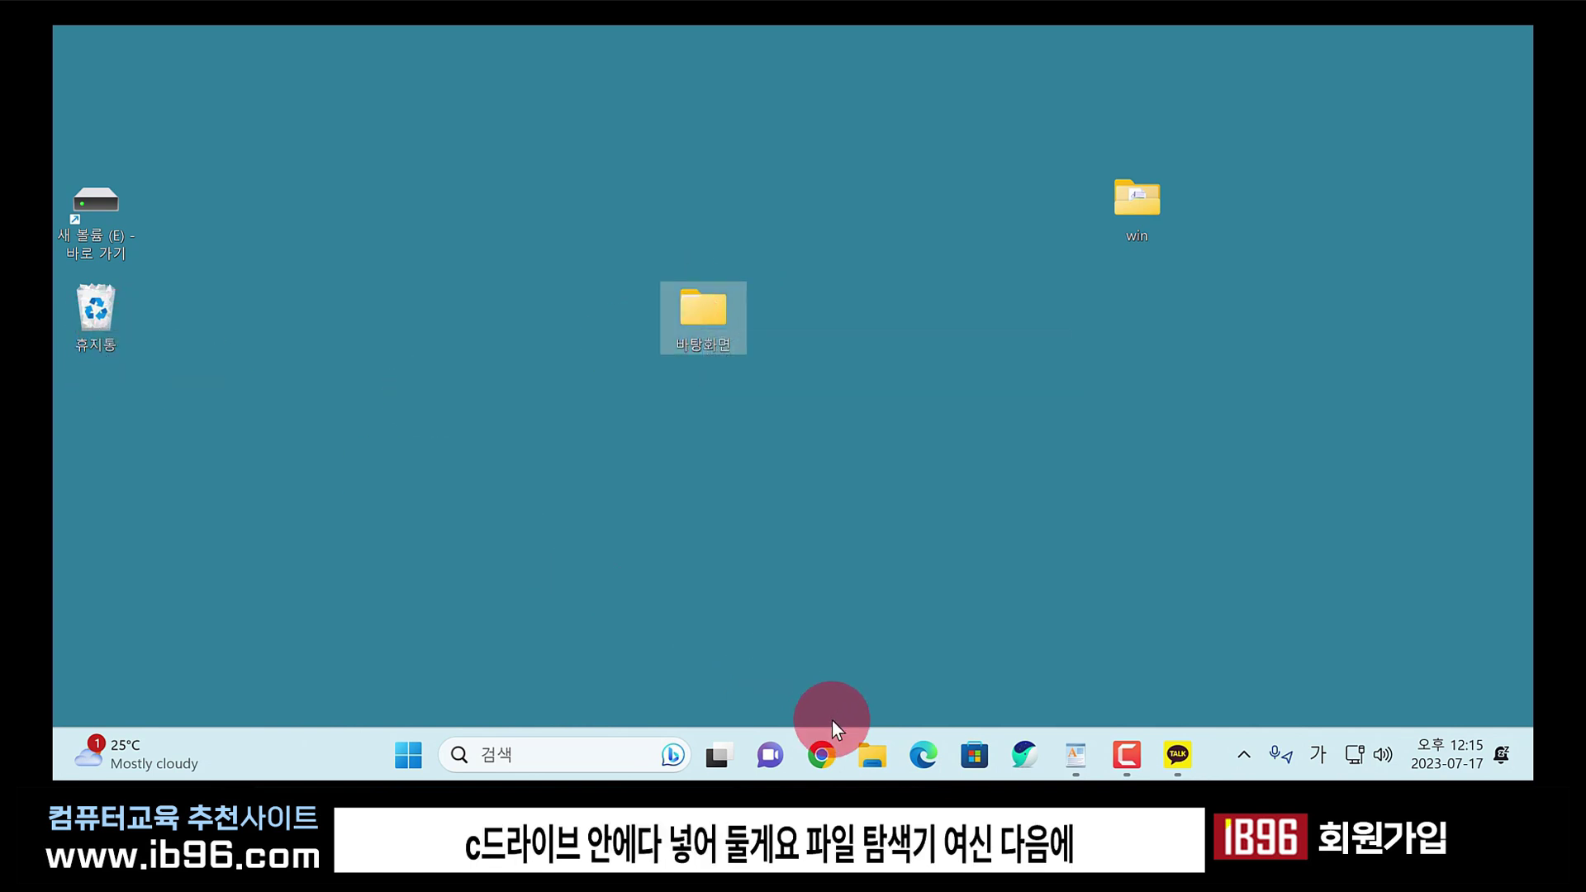
pyautogui.click(873, 751)
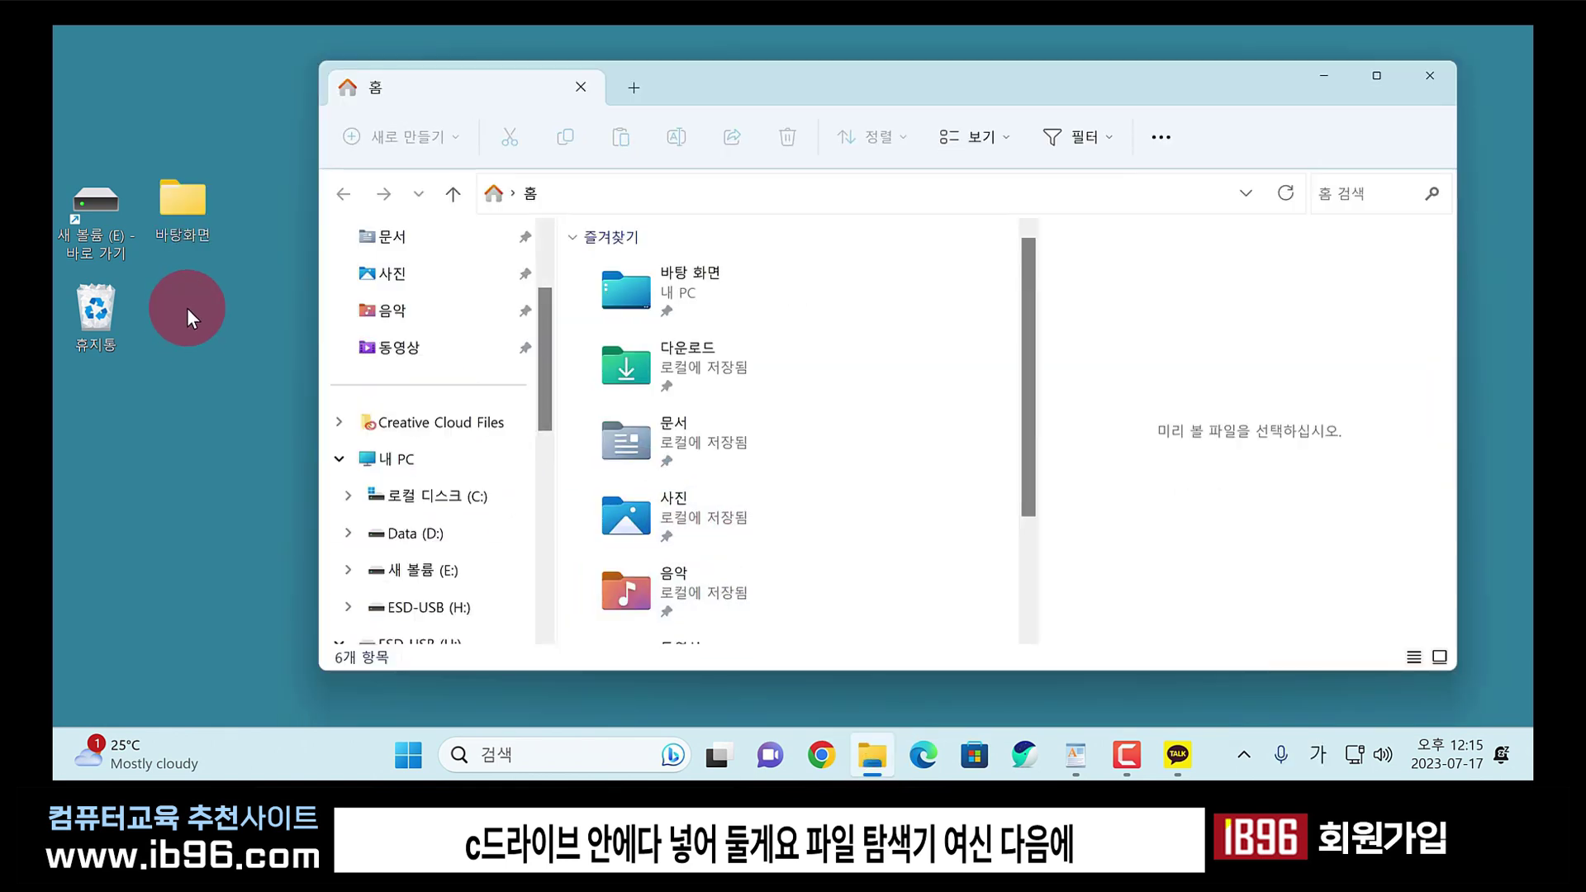
pyautogui.moveTo(175, 200); pyautogui.dragTo(484, 568)
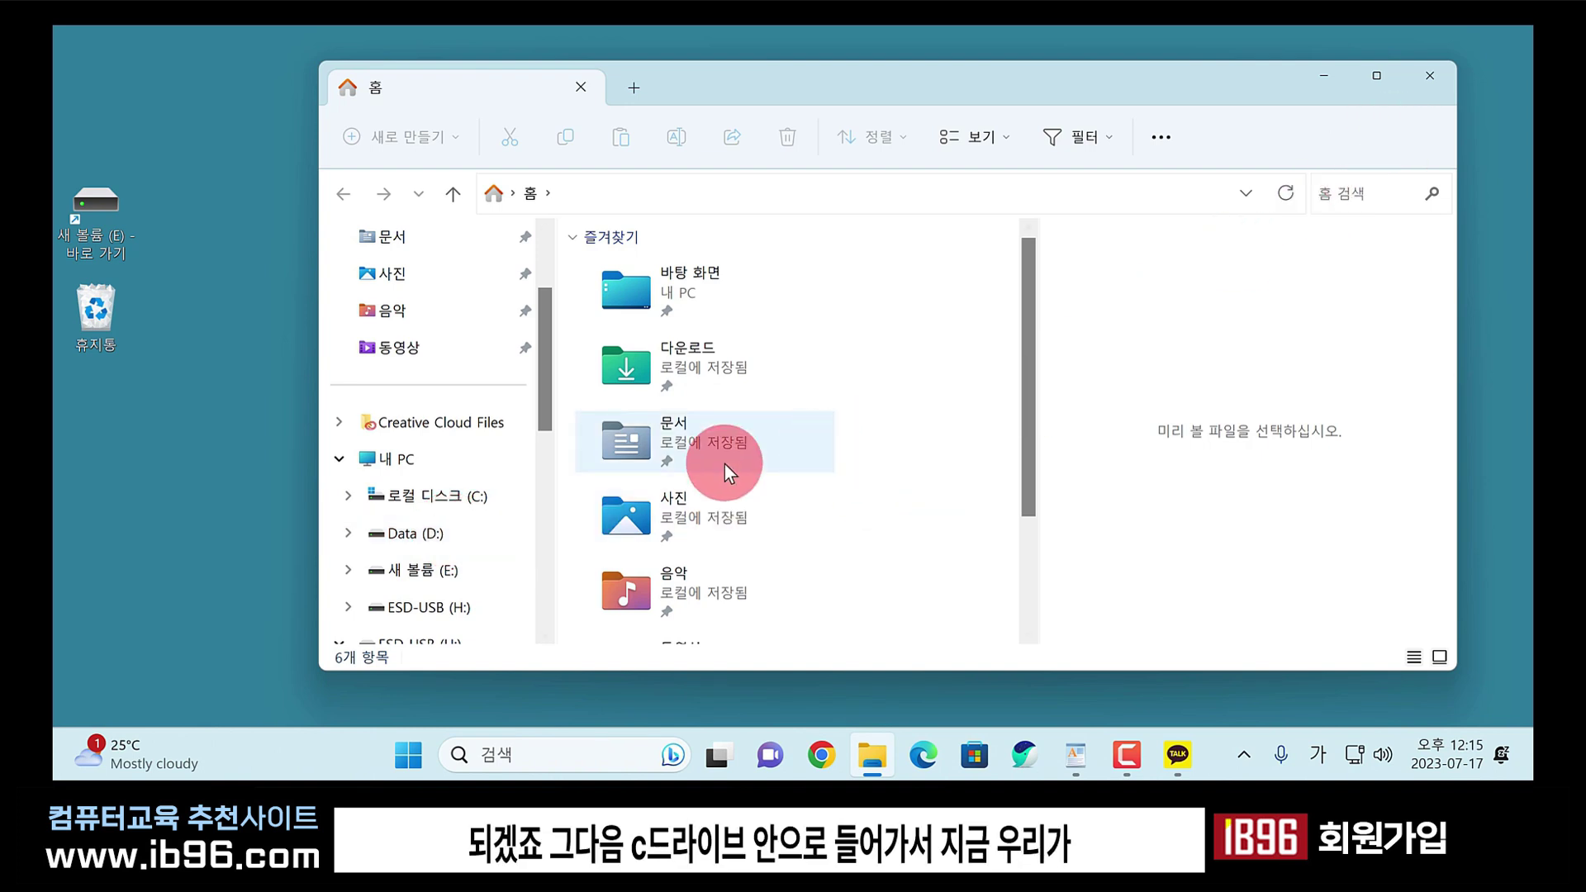
# Pin the 바탕화면 folder stored on the C: drive to Start.
pyautogui.click(405, 498)
pyautogui.scroll(-2, 723, 483)
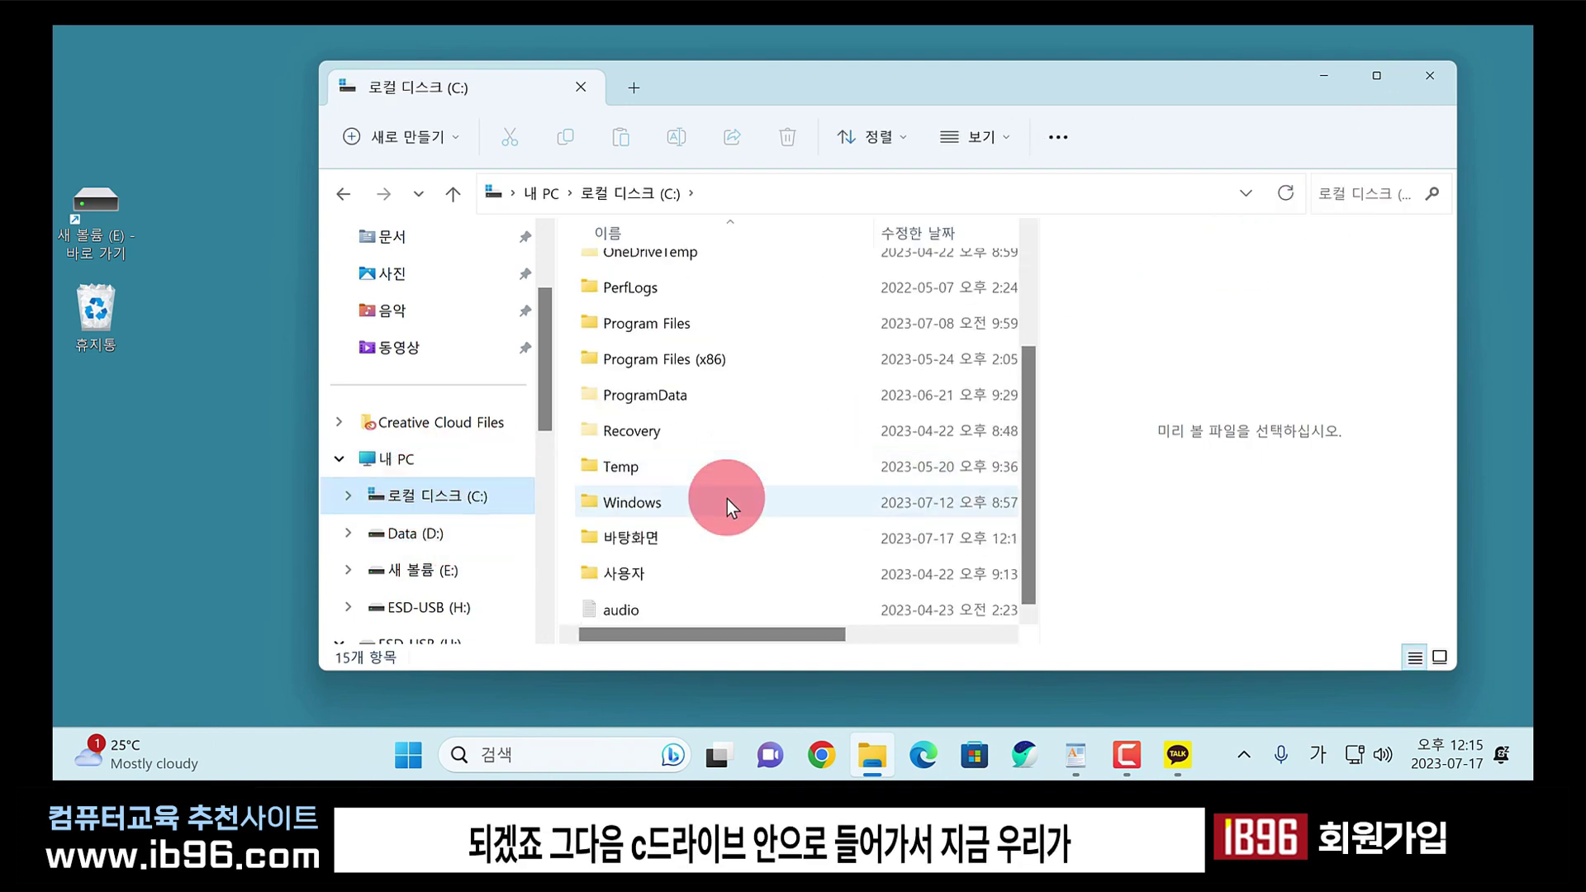
pyautogui.rightClick(646, 536)
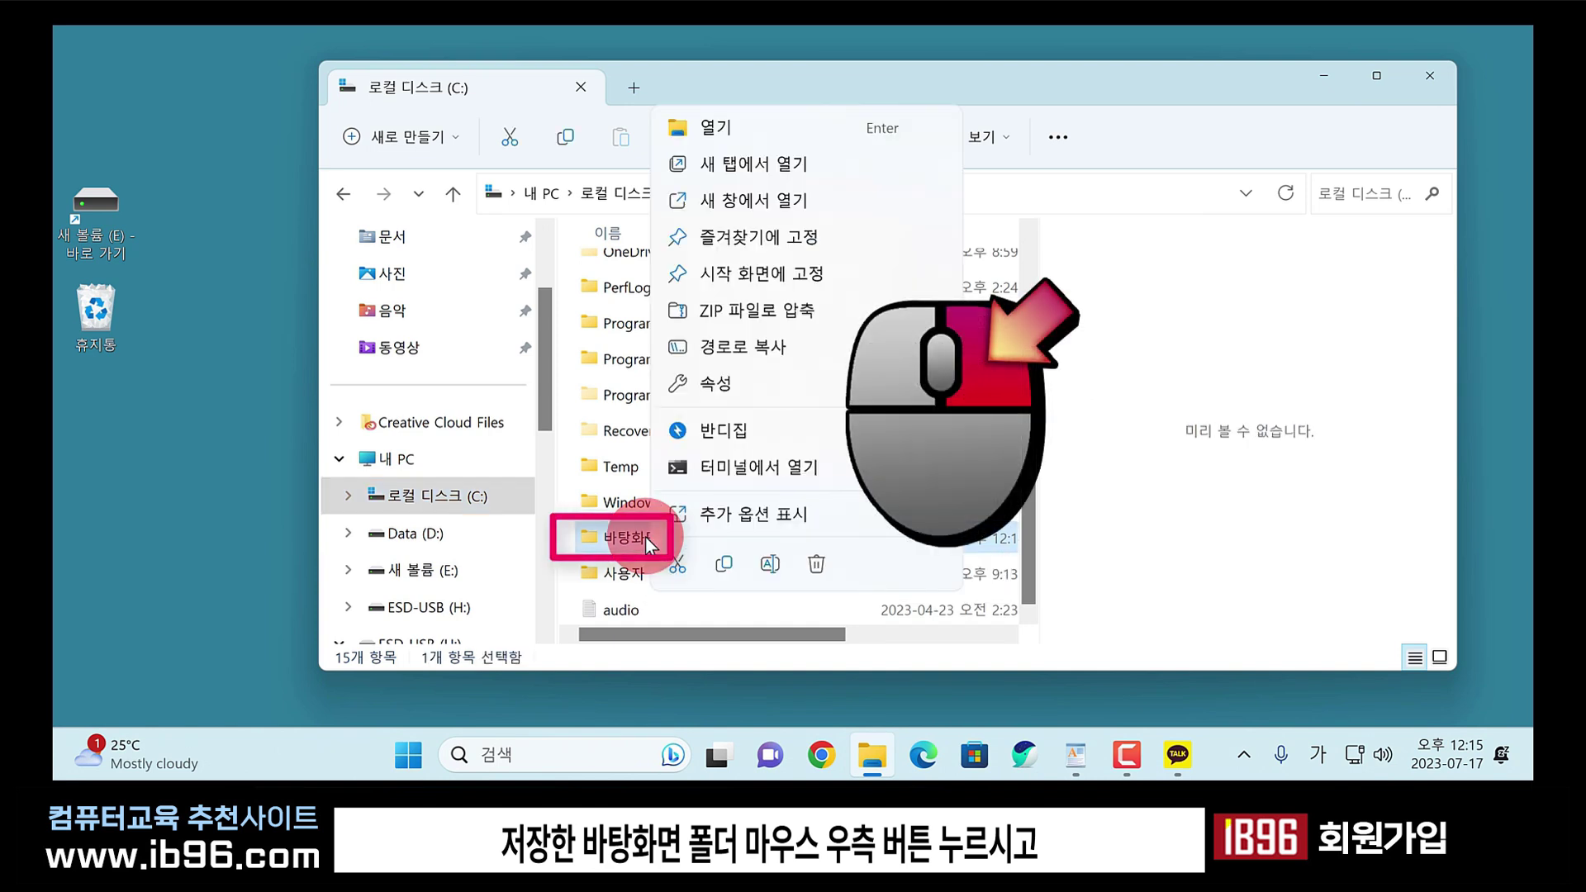
pyautogui.click(819, 275)
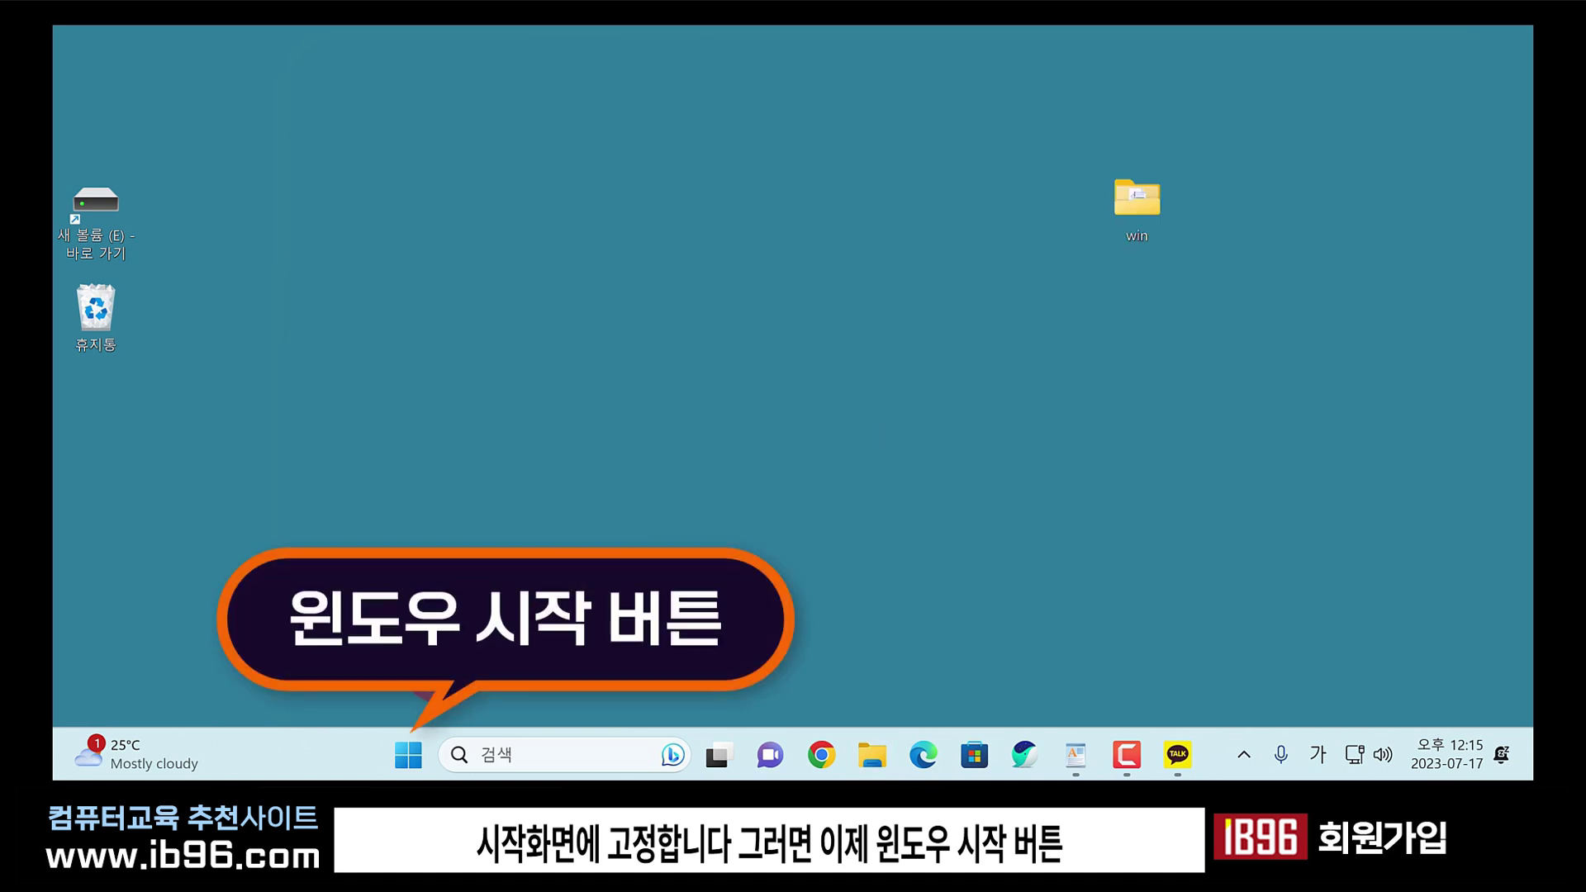
# Open the pinned 바탕화면 folder from Start, and close its window.
pyautogui.click(420, 744)
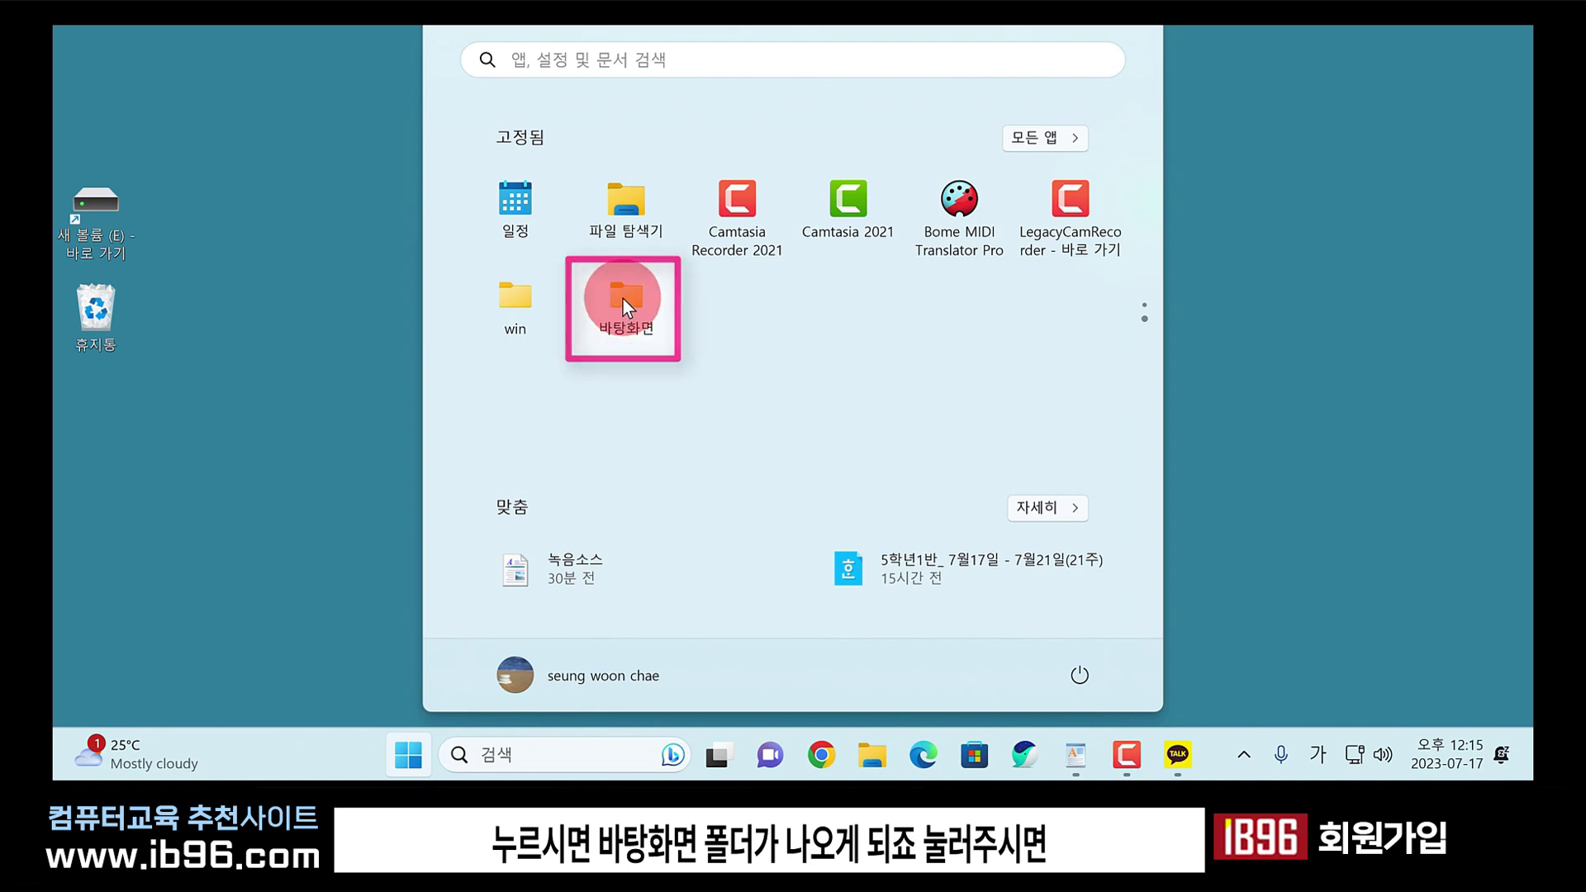
pyautogui.click(622, 305)
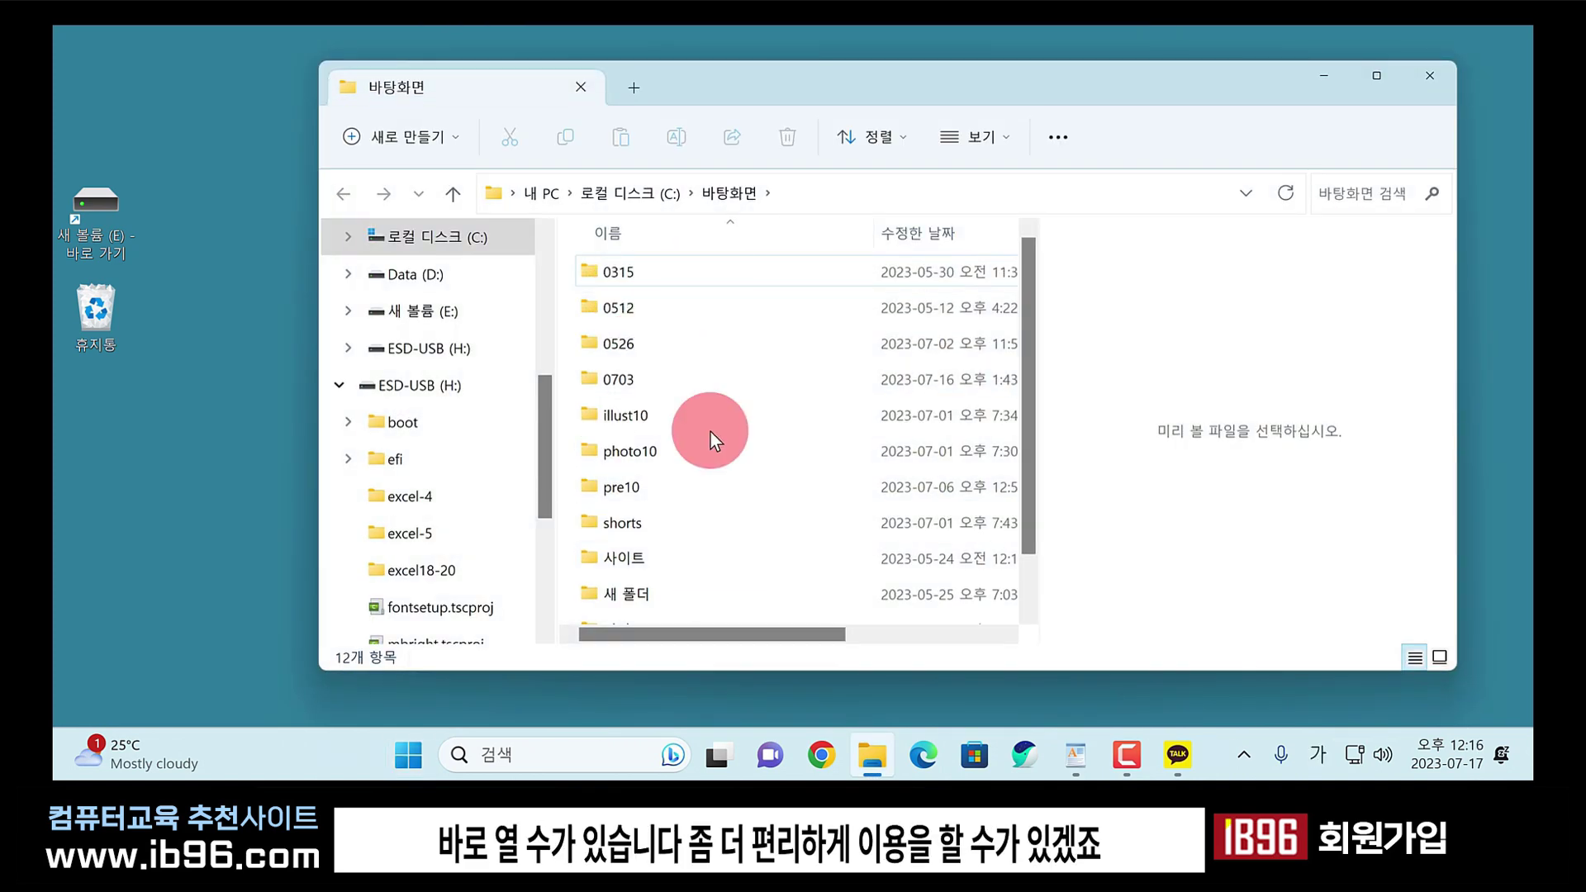
pyautogui.click(1430, 75)
# Move the win folder below the Recycle Bin (휴지통), and back out to the open area of the desktop.
pyautogui.moveTo(1132, 195); pyautogui.dragTo(99, 427)
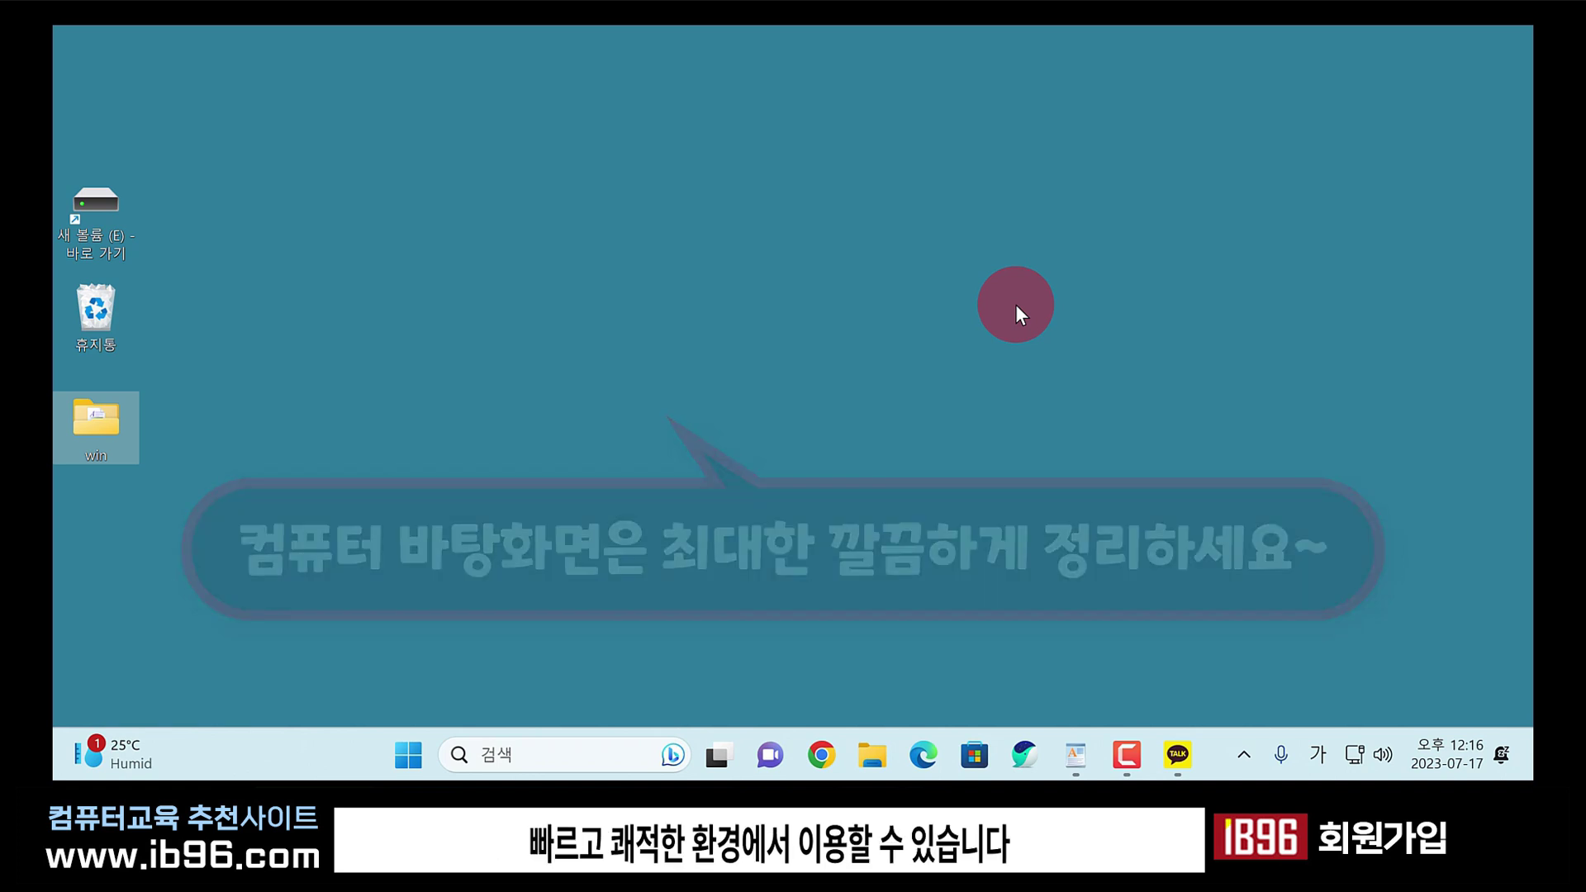
pyautogui.moveTo(95, 421); pyautogui.dragTo(530, 310)
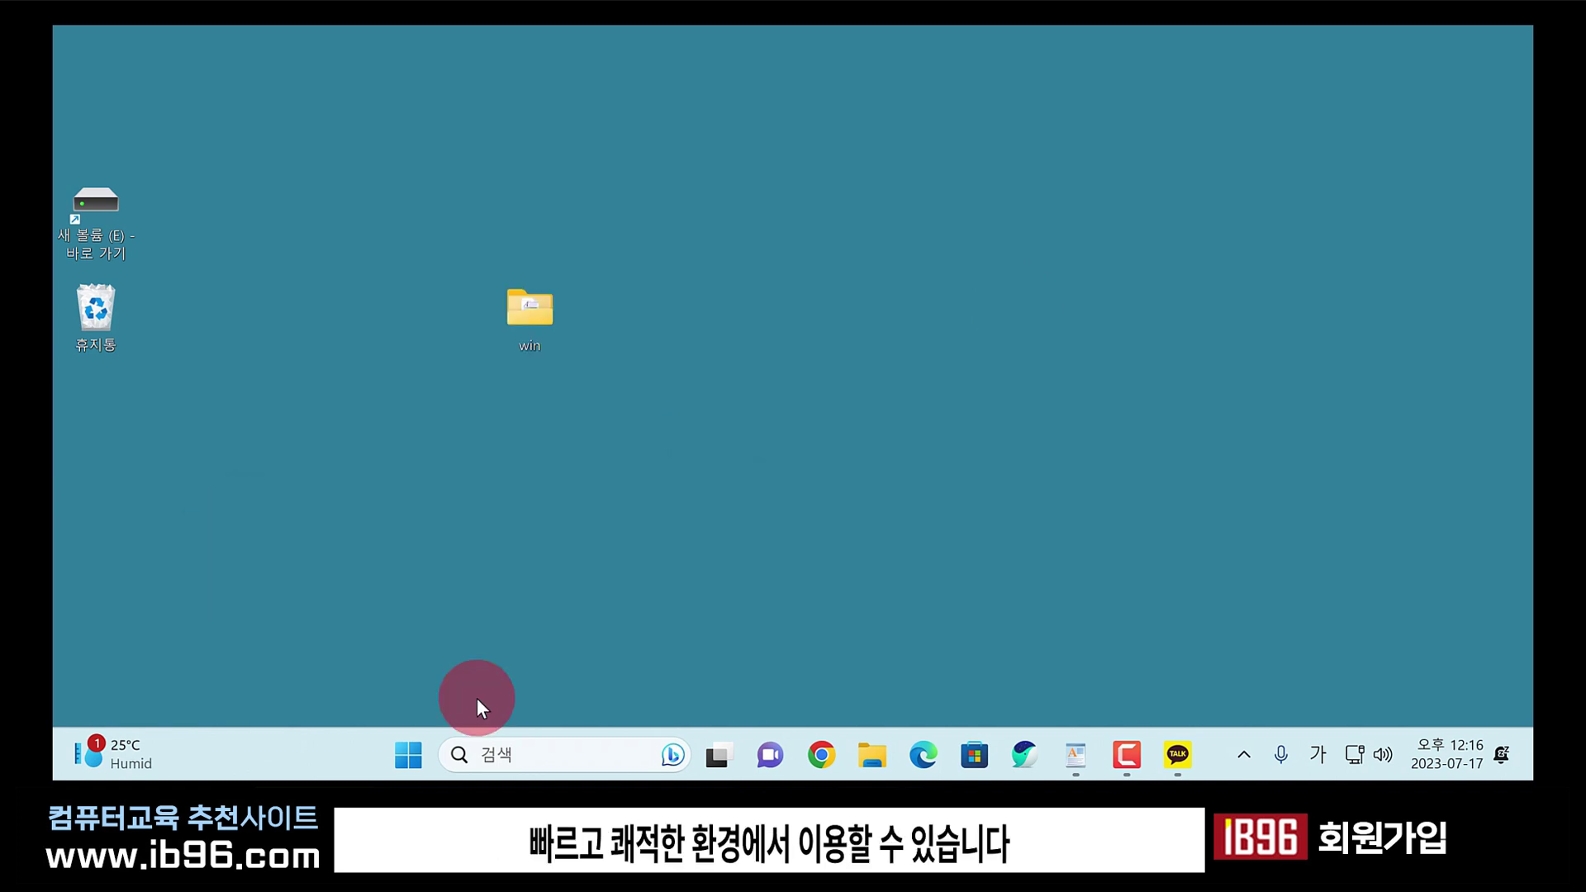
# Remove the 바탕화면 folder from the pinned items in Start.
pyautogui.click(406, 752)
pyautogui.scroll(-1, 827, 413)
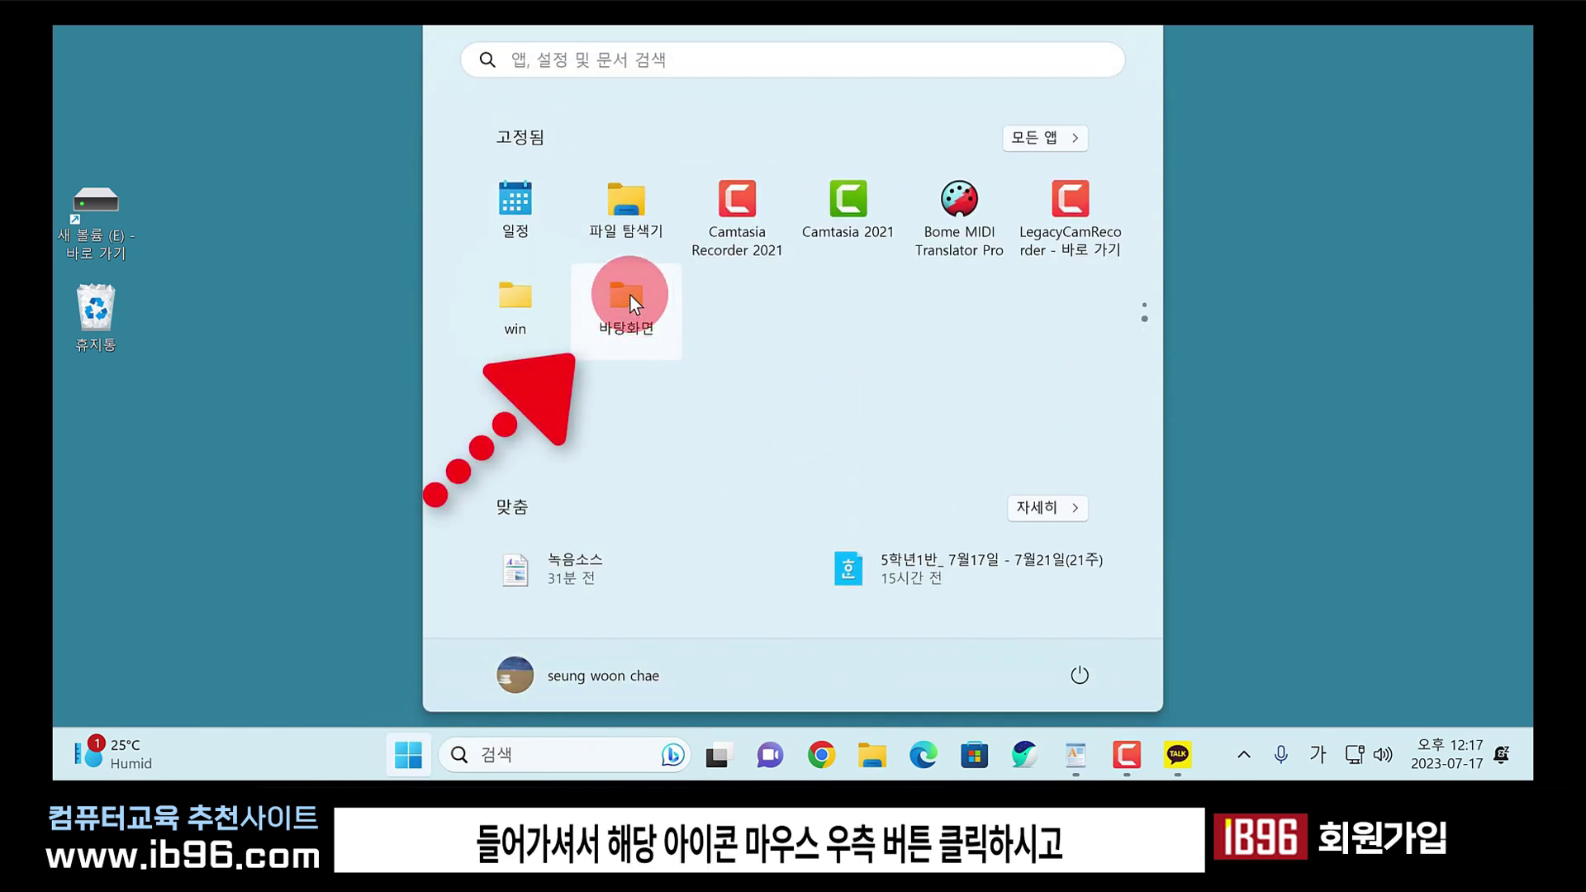
pyautogui.rightClick(629, 294)
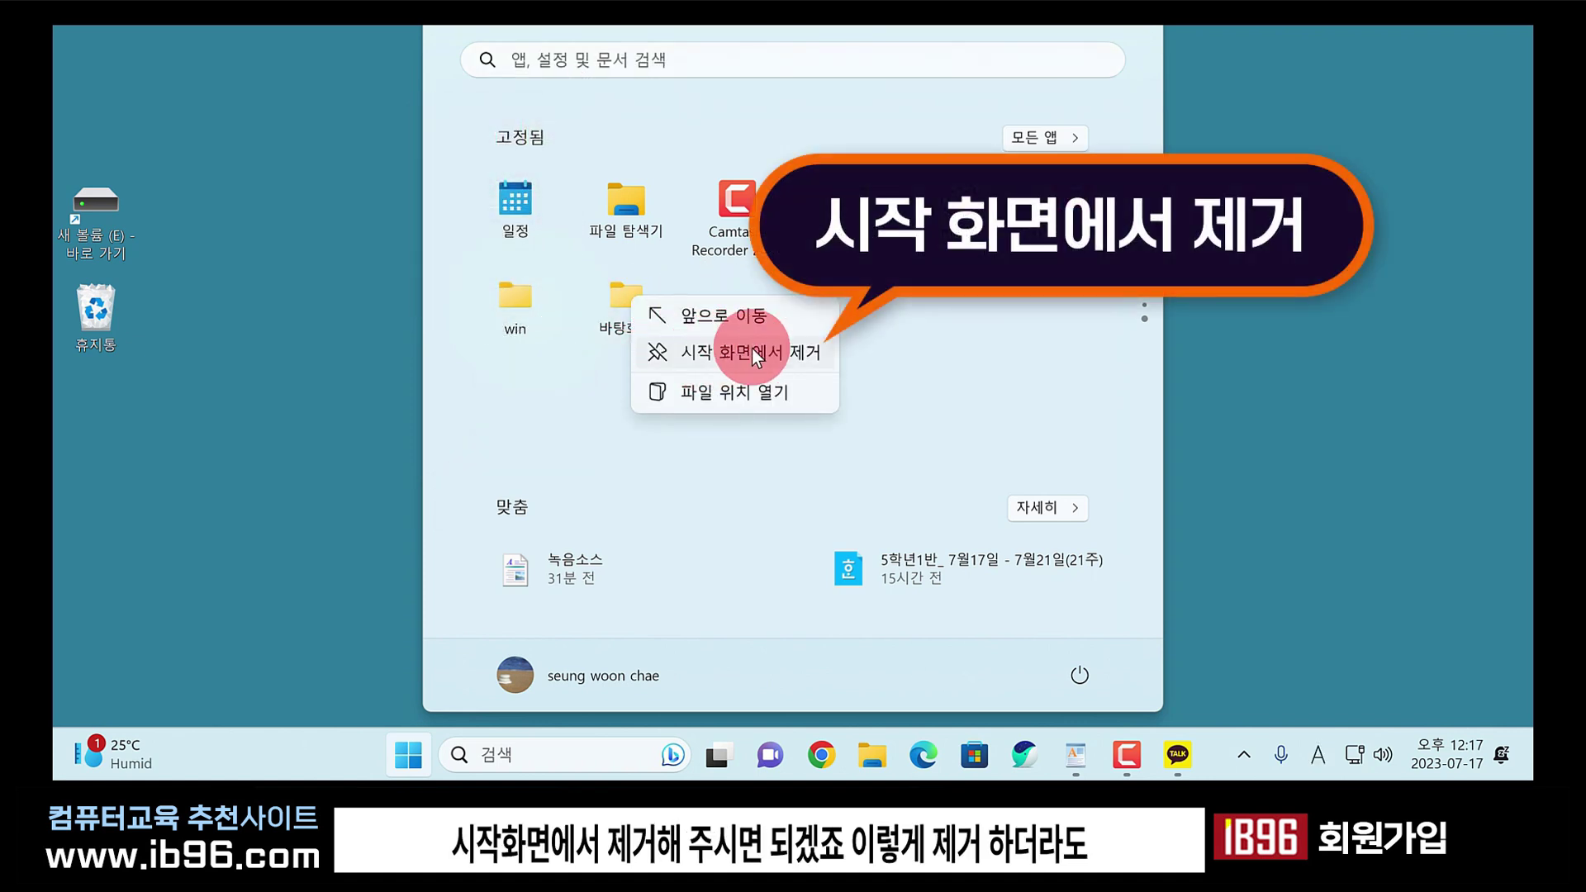
pyautogui.click(751, 351)
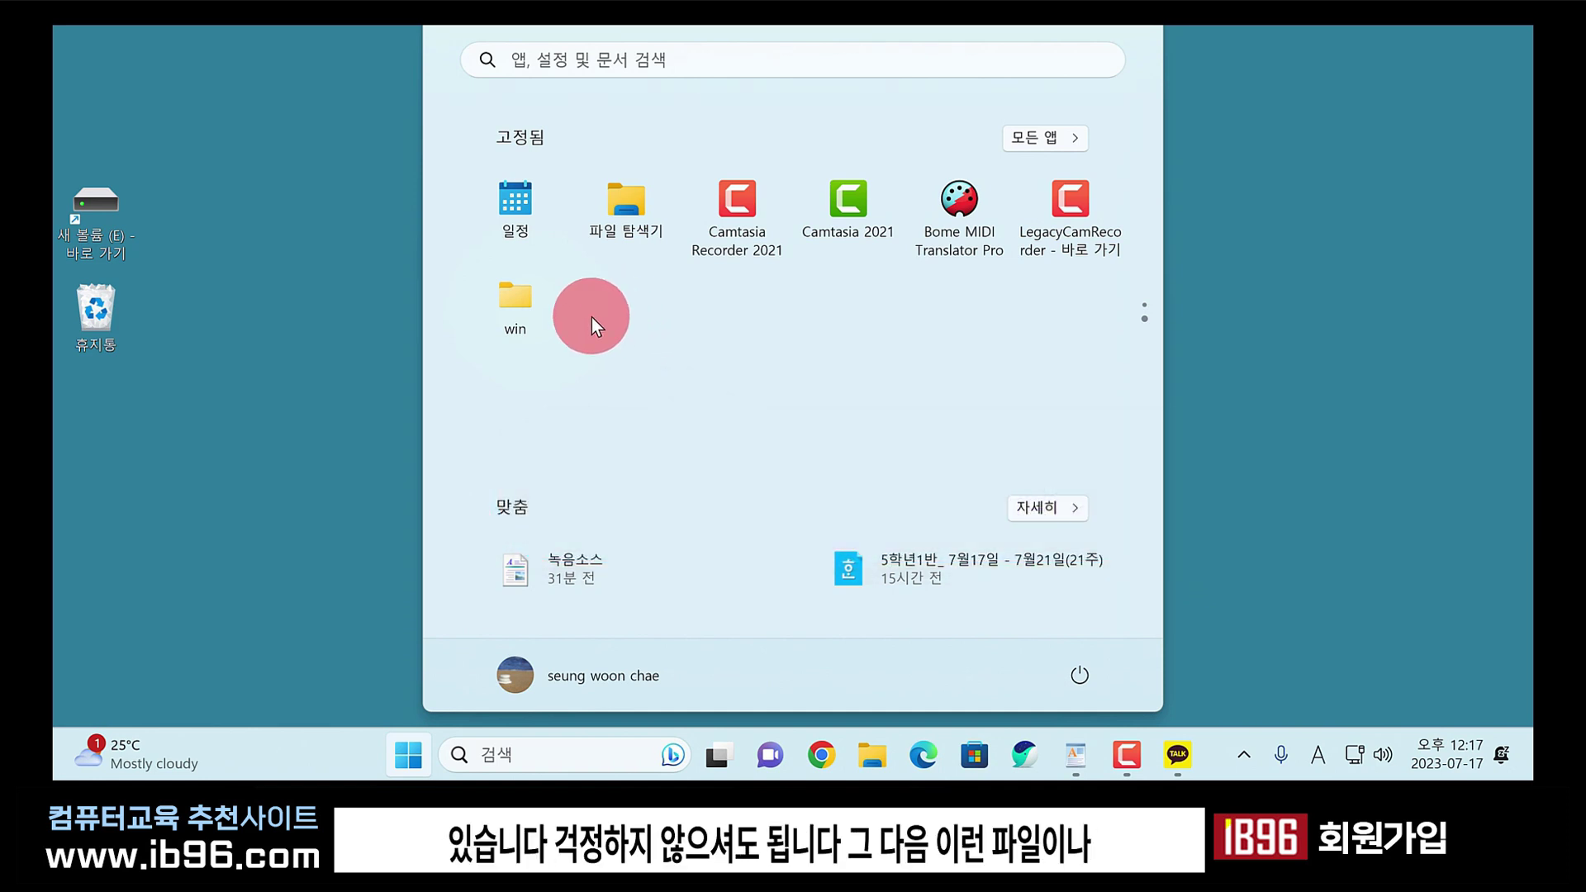
# Reposition the win folder on the desktop beside the File Explorer window, with the 새 볼륨 (E:) drive expanded.
pyautogui.click(527, 306)
pyautogui.click(551, 309)
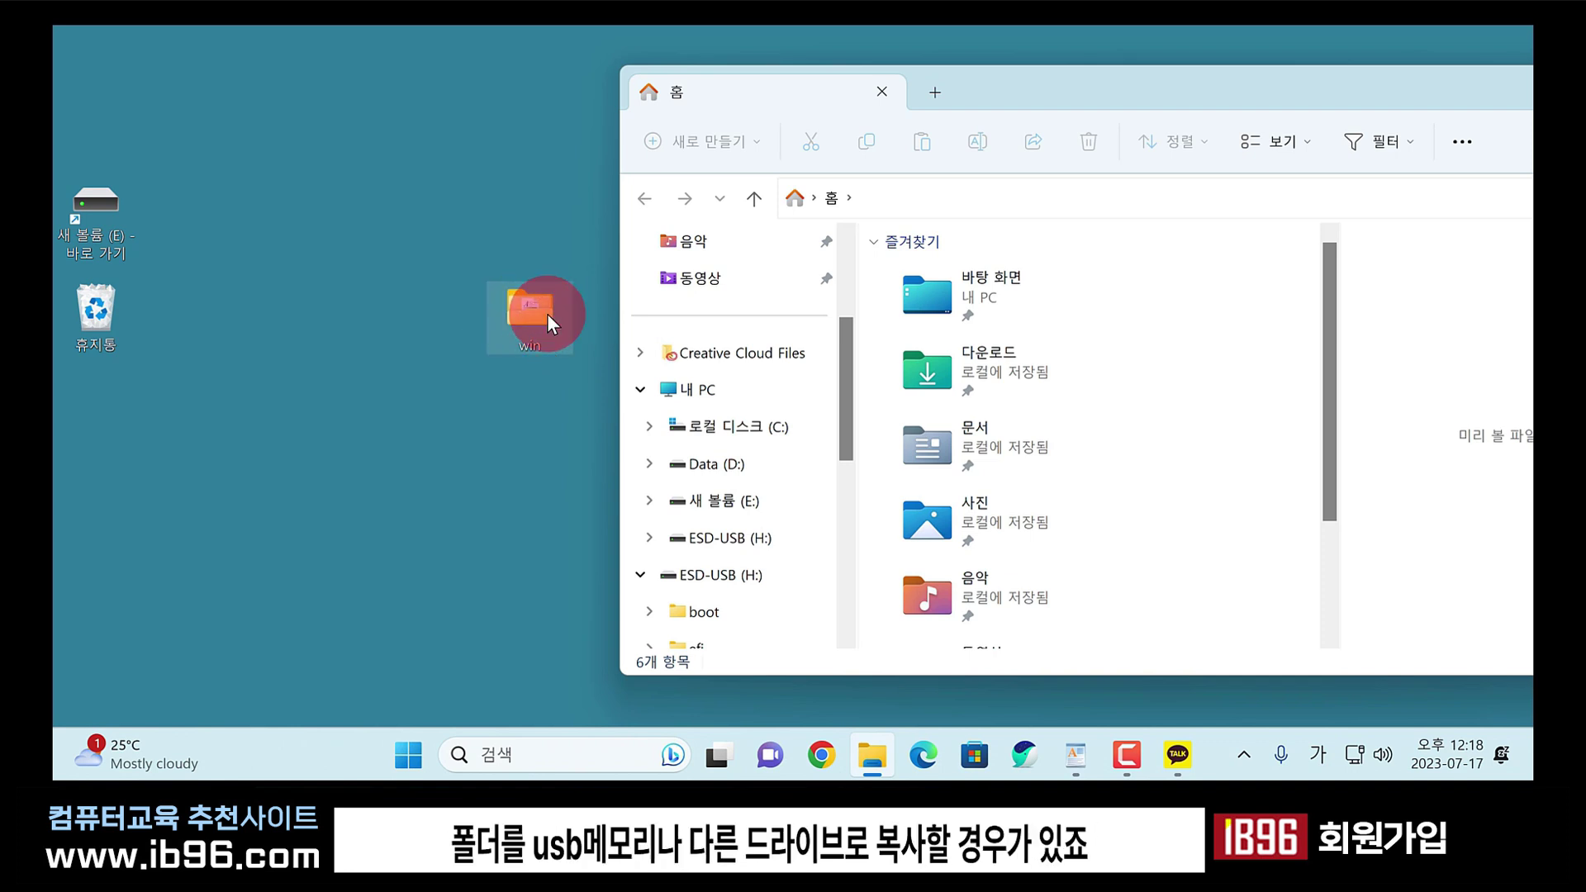
pyautogui.click(553, 378)
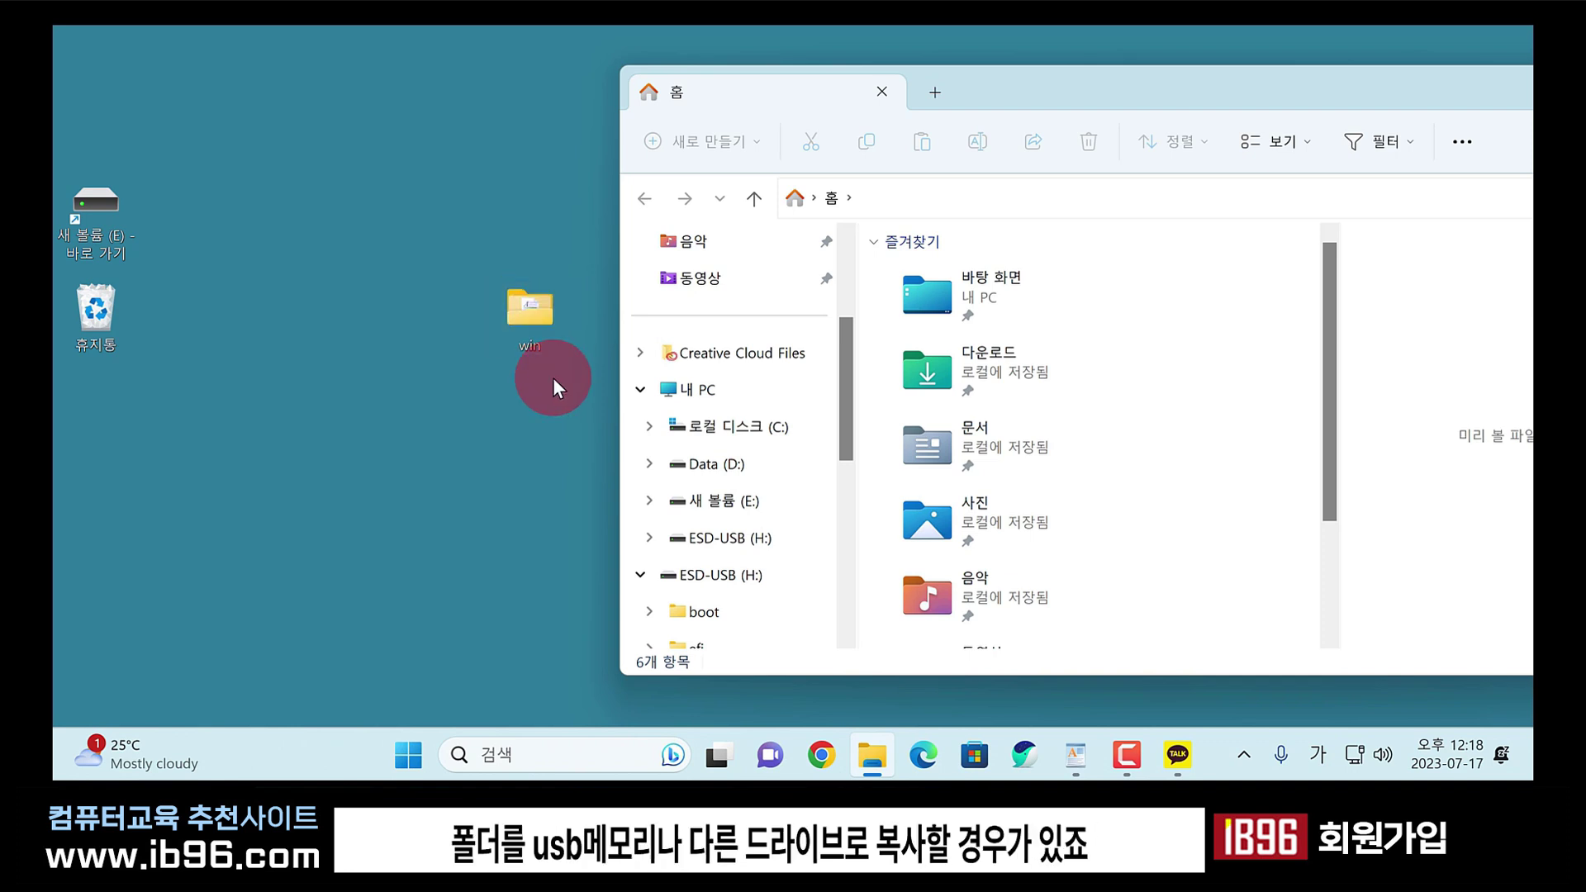
pyautogui.moveTo(528, 308); pyautogui.dragTo(500, 363)
pyautogui.moveTo(448, 221); pyautogui.dragTo(471, 202)
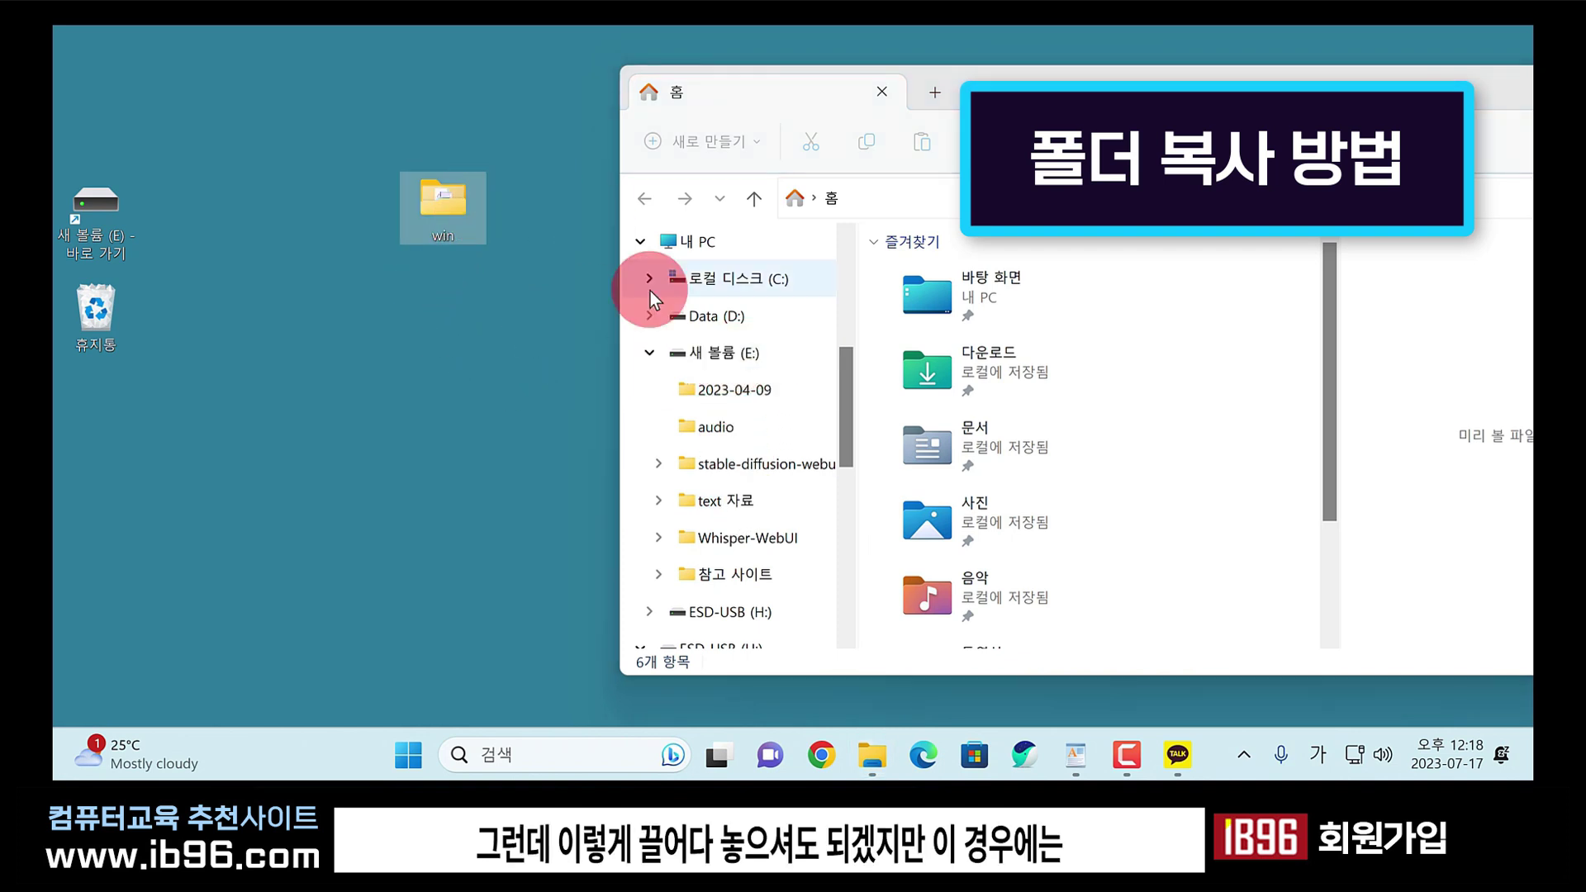
# Collapse the 새 볼륨 (E:) drive in the folder tree and copy the win folder on the desktop to the clipboard.
pyautogui.click(643, 351)
pyautogui.click(454, 200)
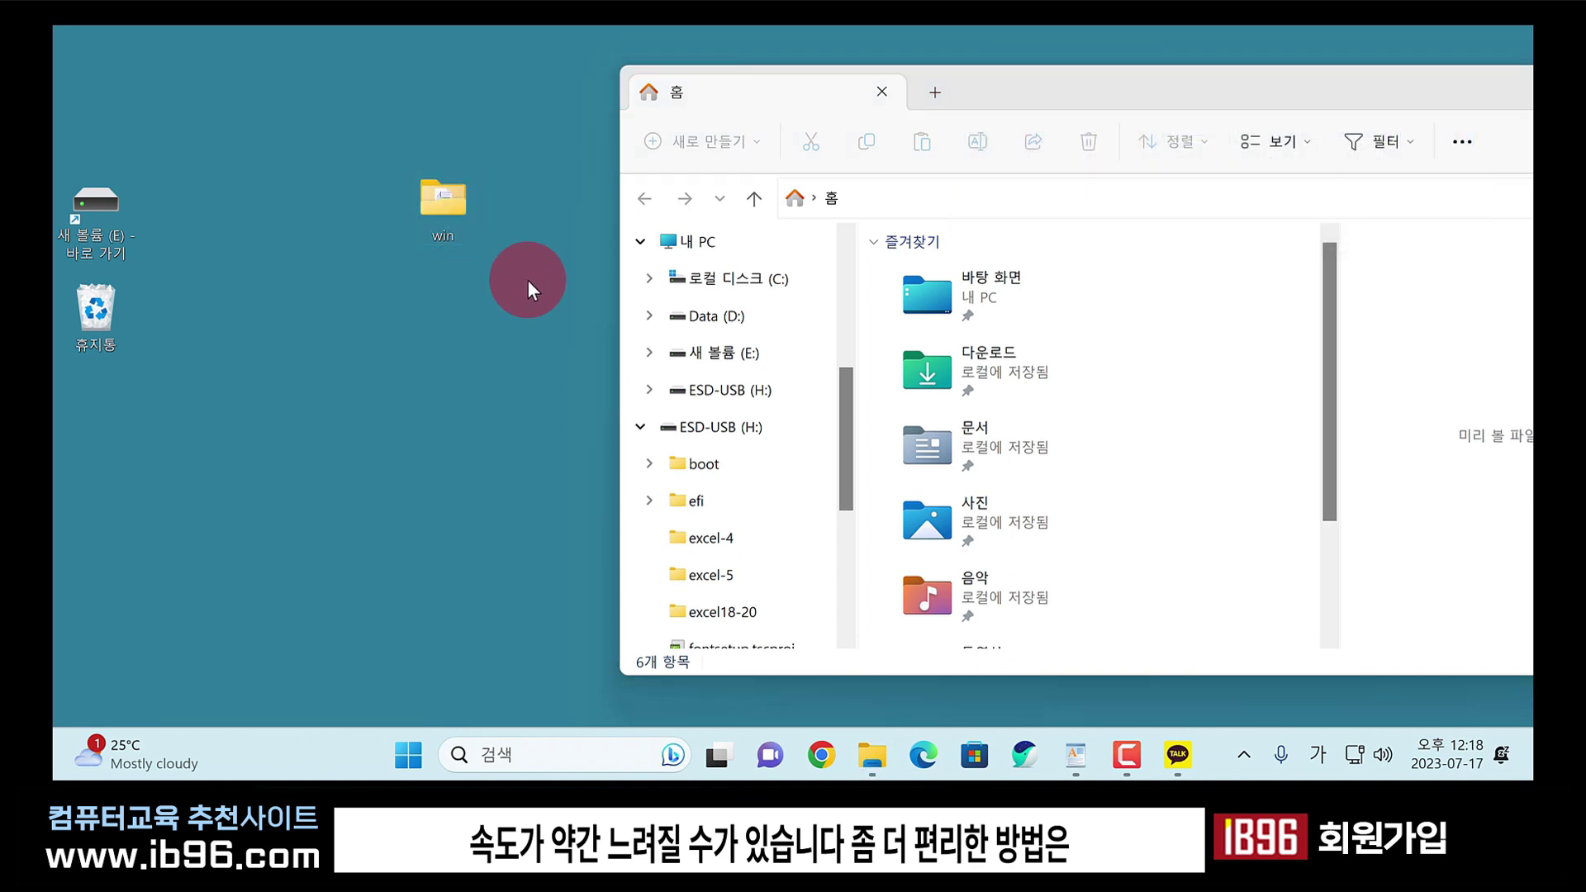
pyautogui.moveTo(563, 309); pyautogui.dragTo(368, 111)
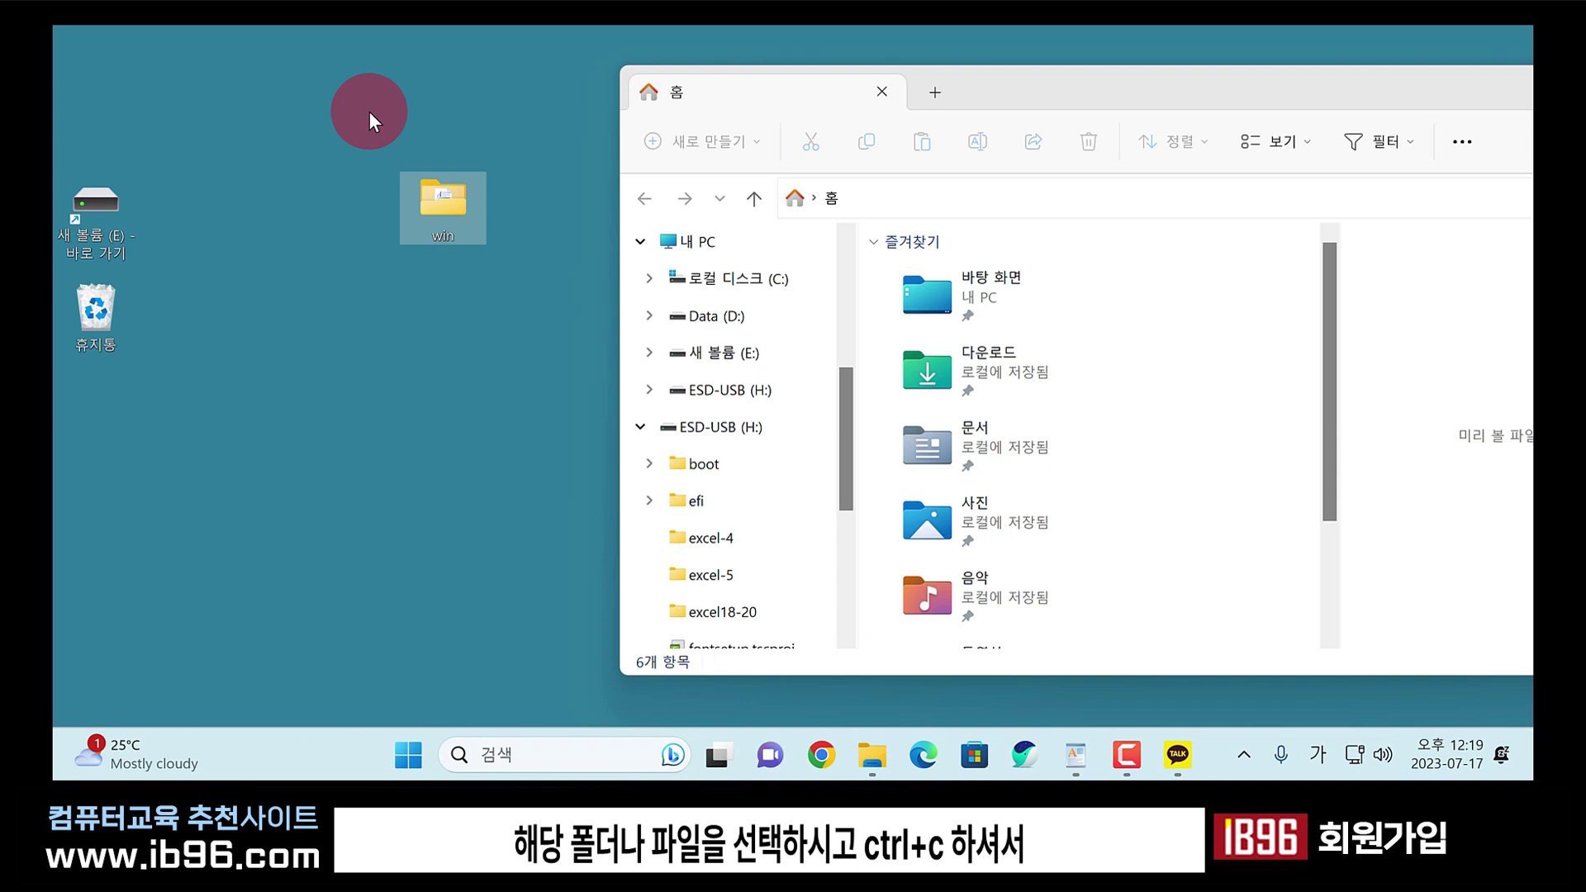
pyautogui.hotkey('ctrl', 'c')
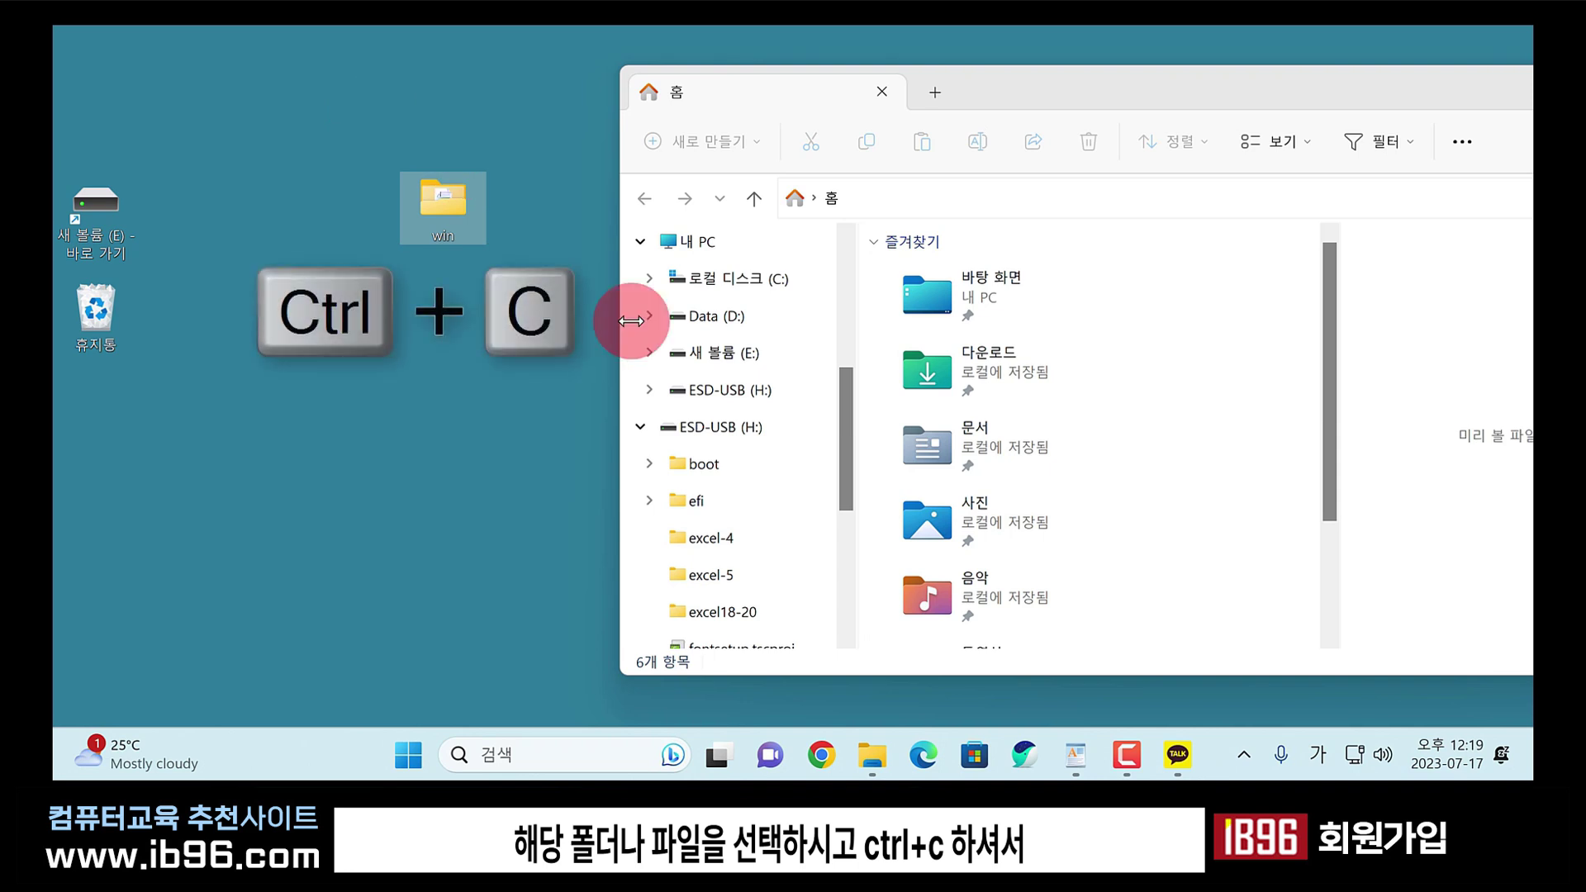
# Paste the copied win folder into the root of the ESD-USB (H:) drive and locate it in the file list.
pyautogui.click(733, 432)
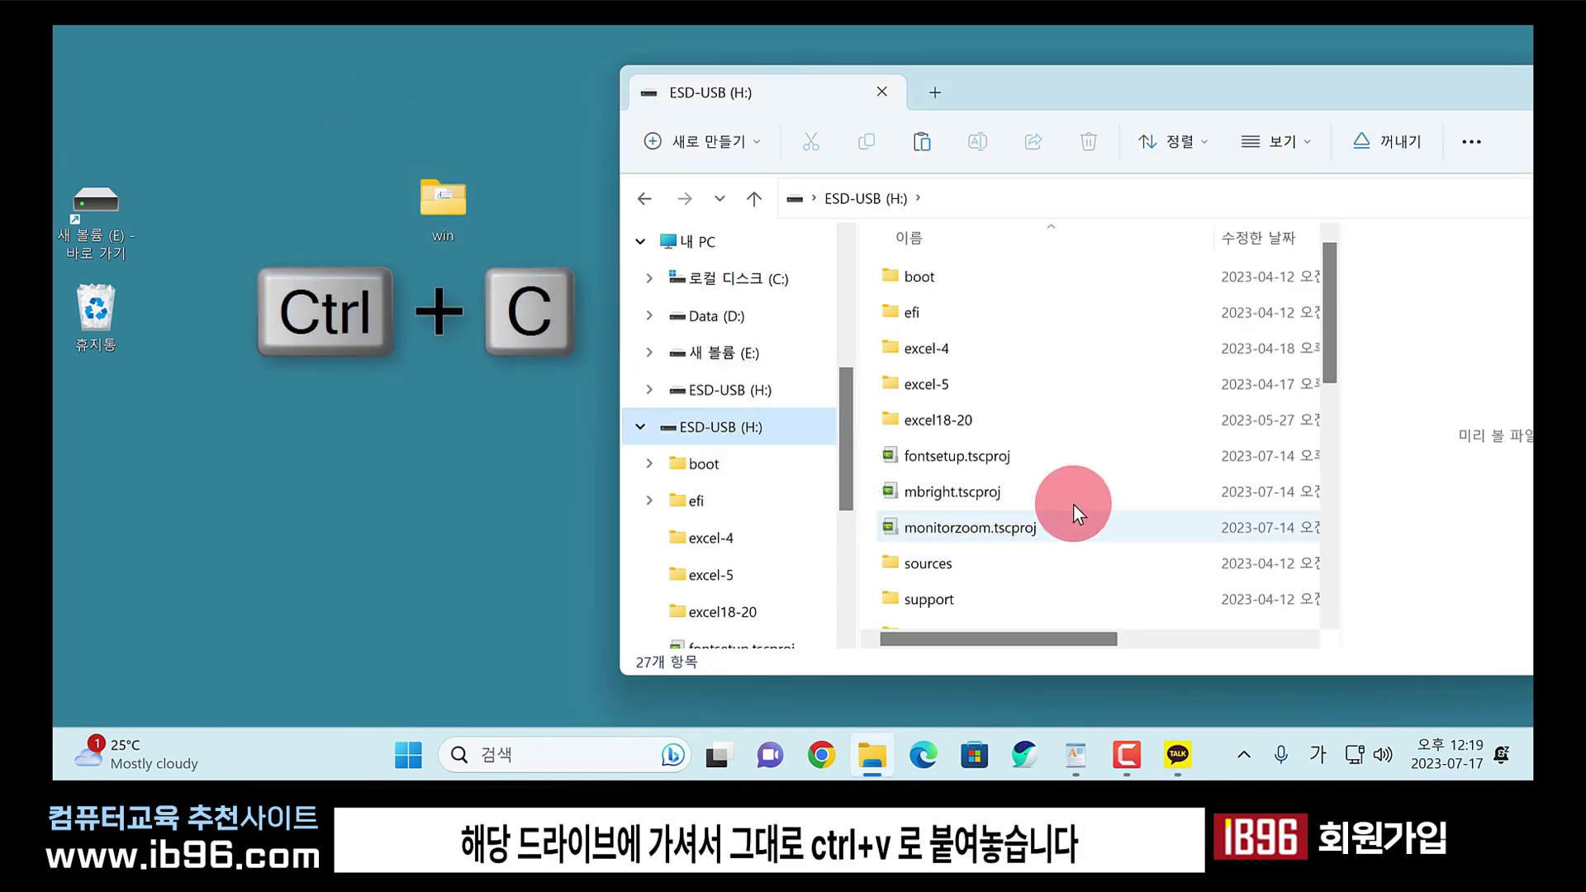
pyautogui.scroll(-4, 1082, 508)
pyautogui.hotkey('ctrl', 'v')
pyautogui.scroll(-1, 1103, 512)
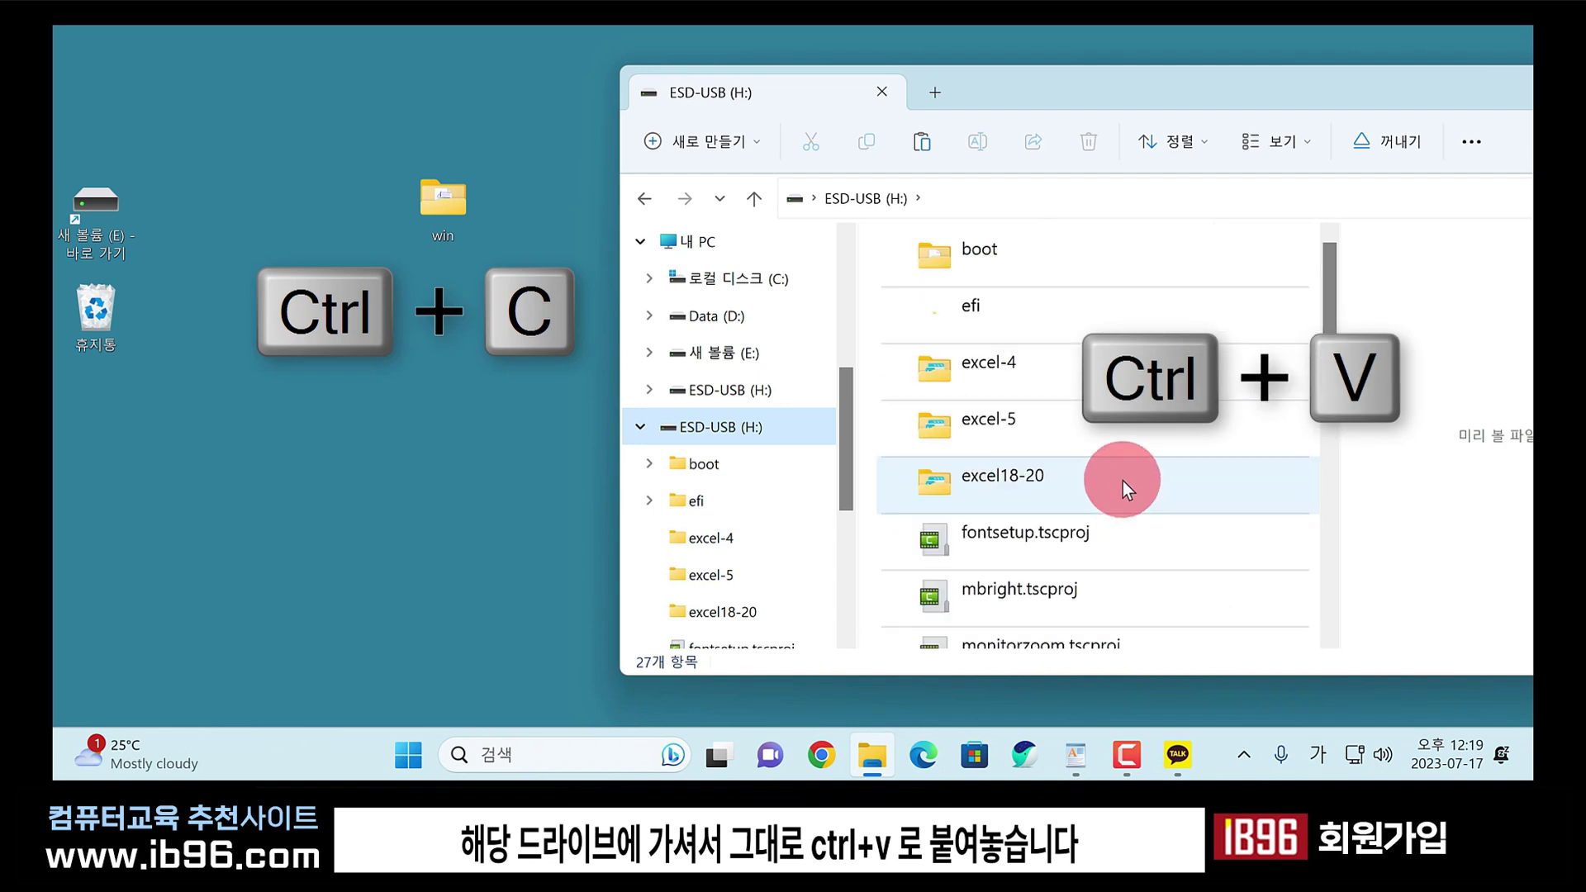
pyautogui.scroll(-1, 1123, 477)
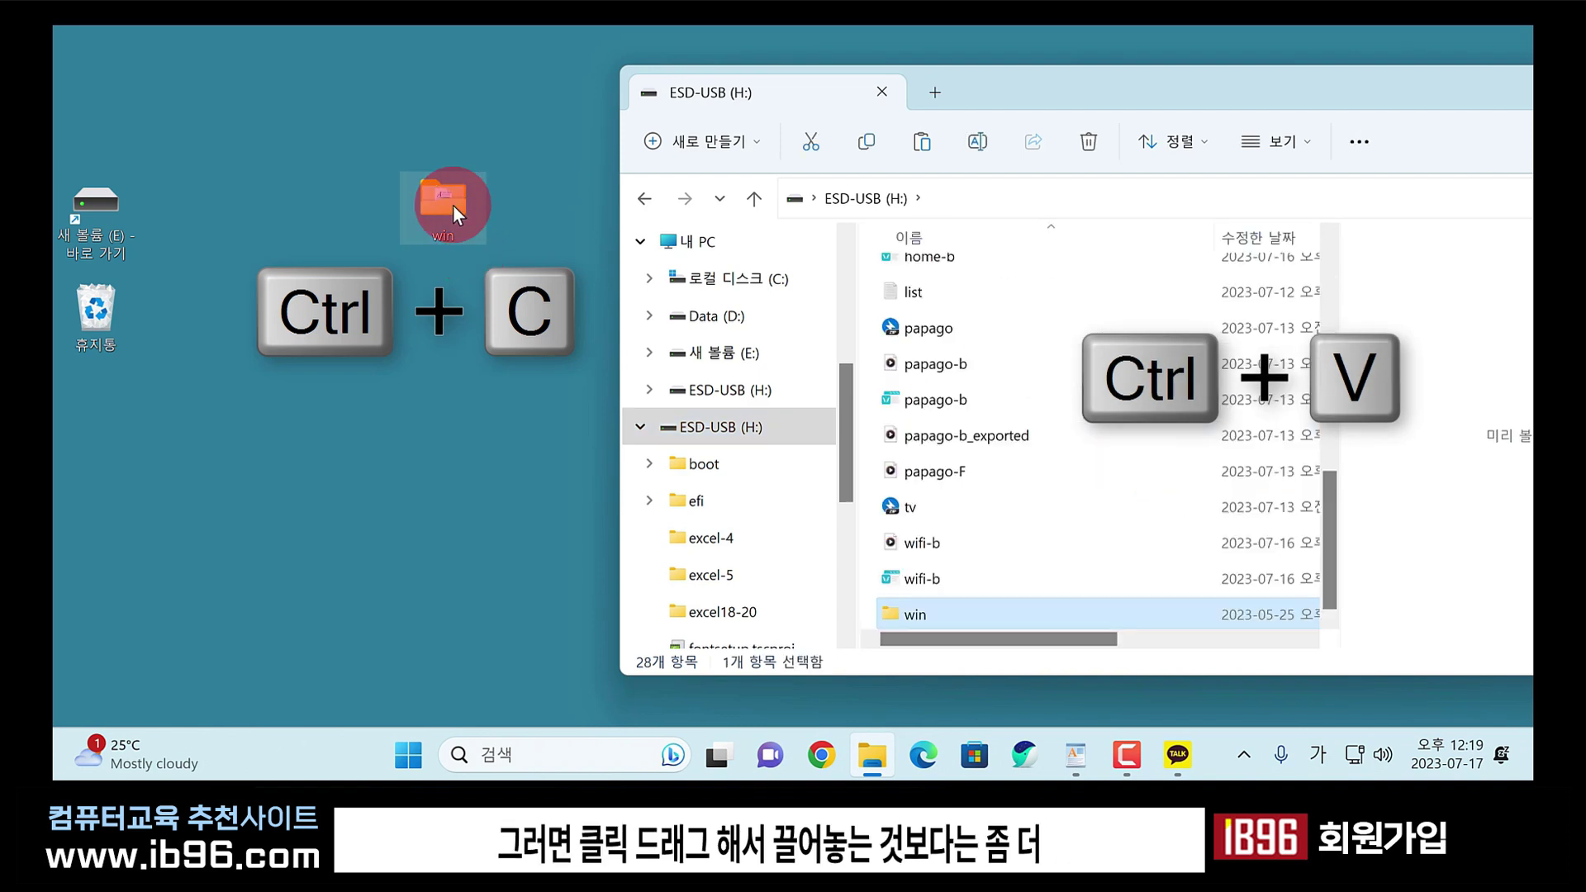